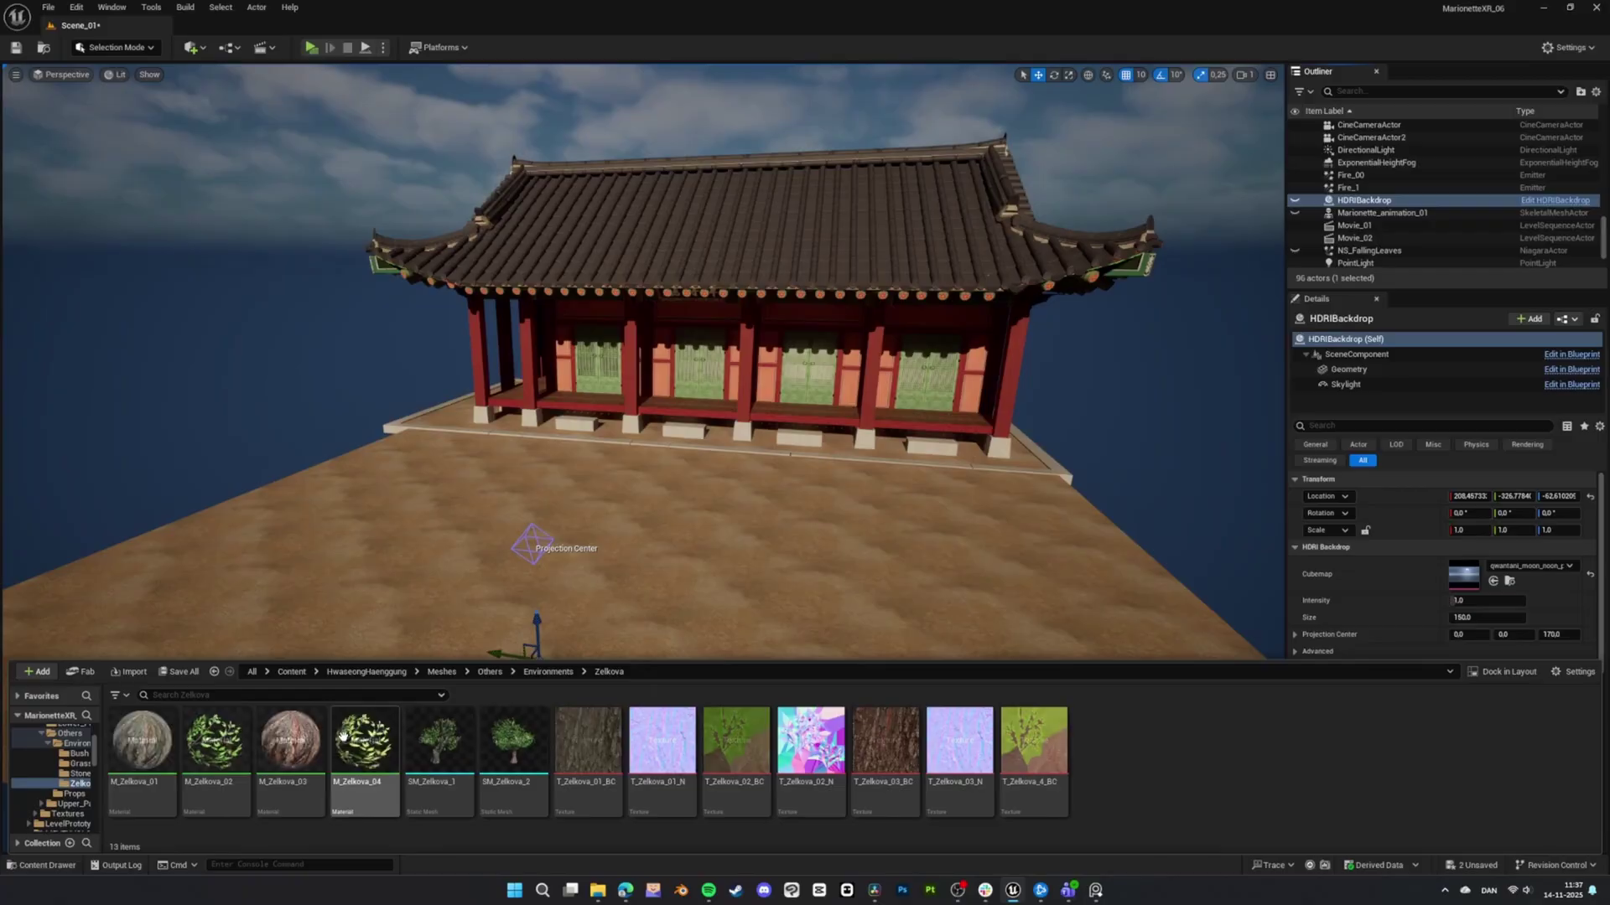
Move the Zelkova tree upward in the scene.
{"action": "left_click_drag", "start_coordinate": [440, 738], "coordinate": [445, 620]}
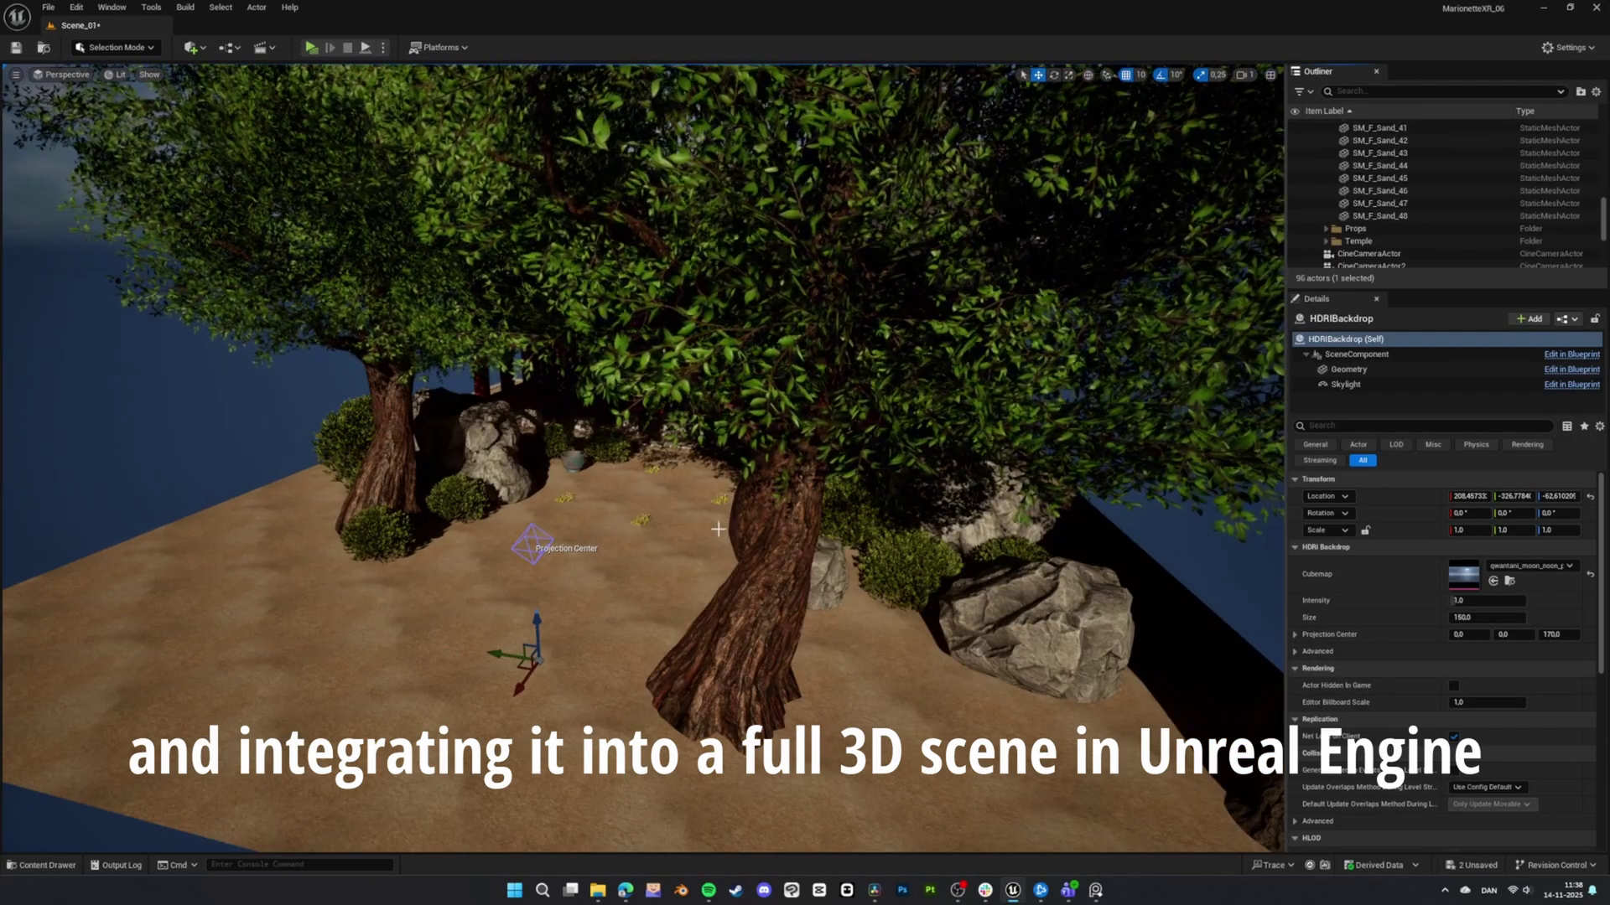
{"action": "scroll", "coordinate": [690, 537], "scroll_direction": "up", "scroll_amount": 5}
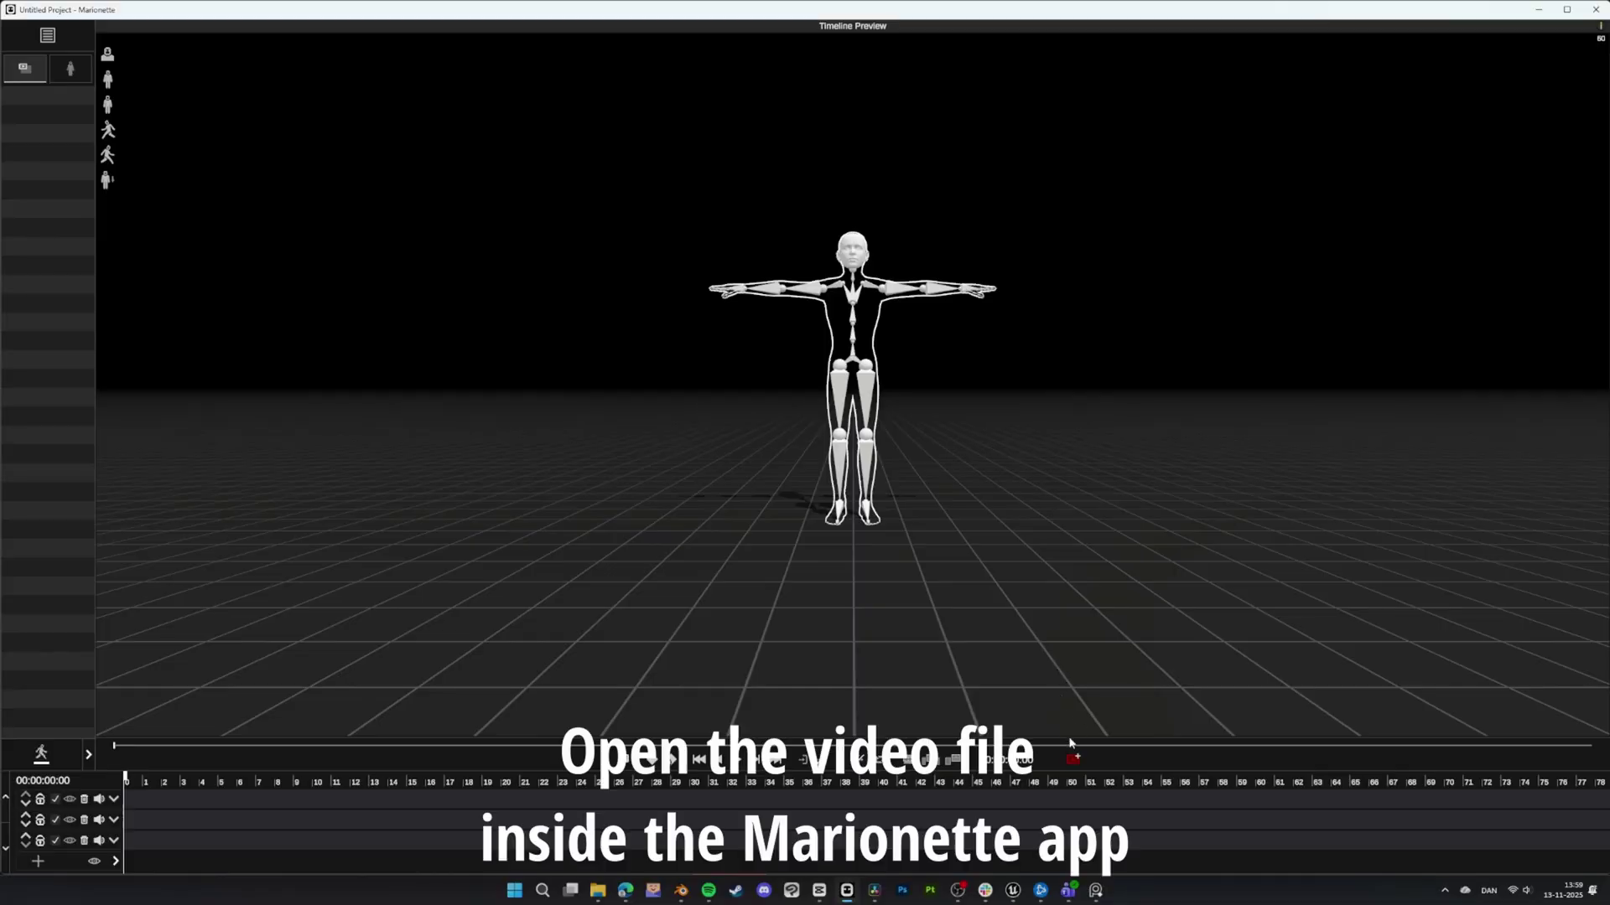
Import the dance video from the Overførsler (Downloads) folder as a new Marionette take.
{"action": "left_click", "coordinate": [1073, 759]}
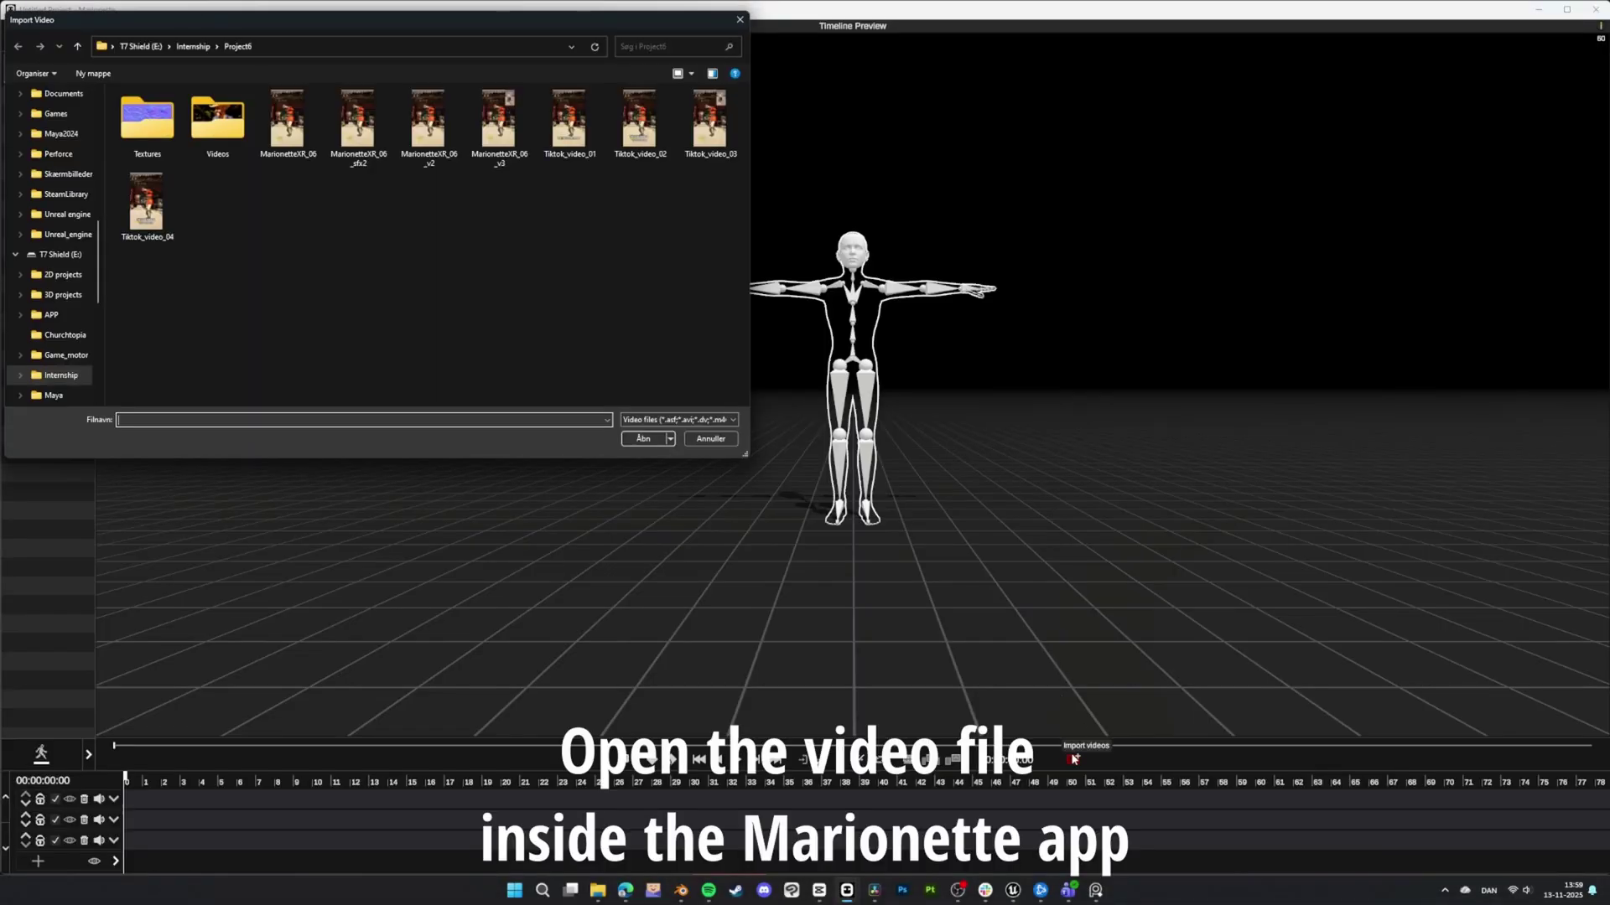
{"action": "scroll", "coordinate": [68, 199], "scroll_direction": "up", "scroll_amount": 10}
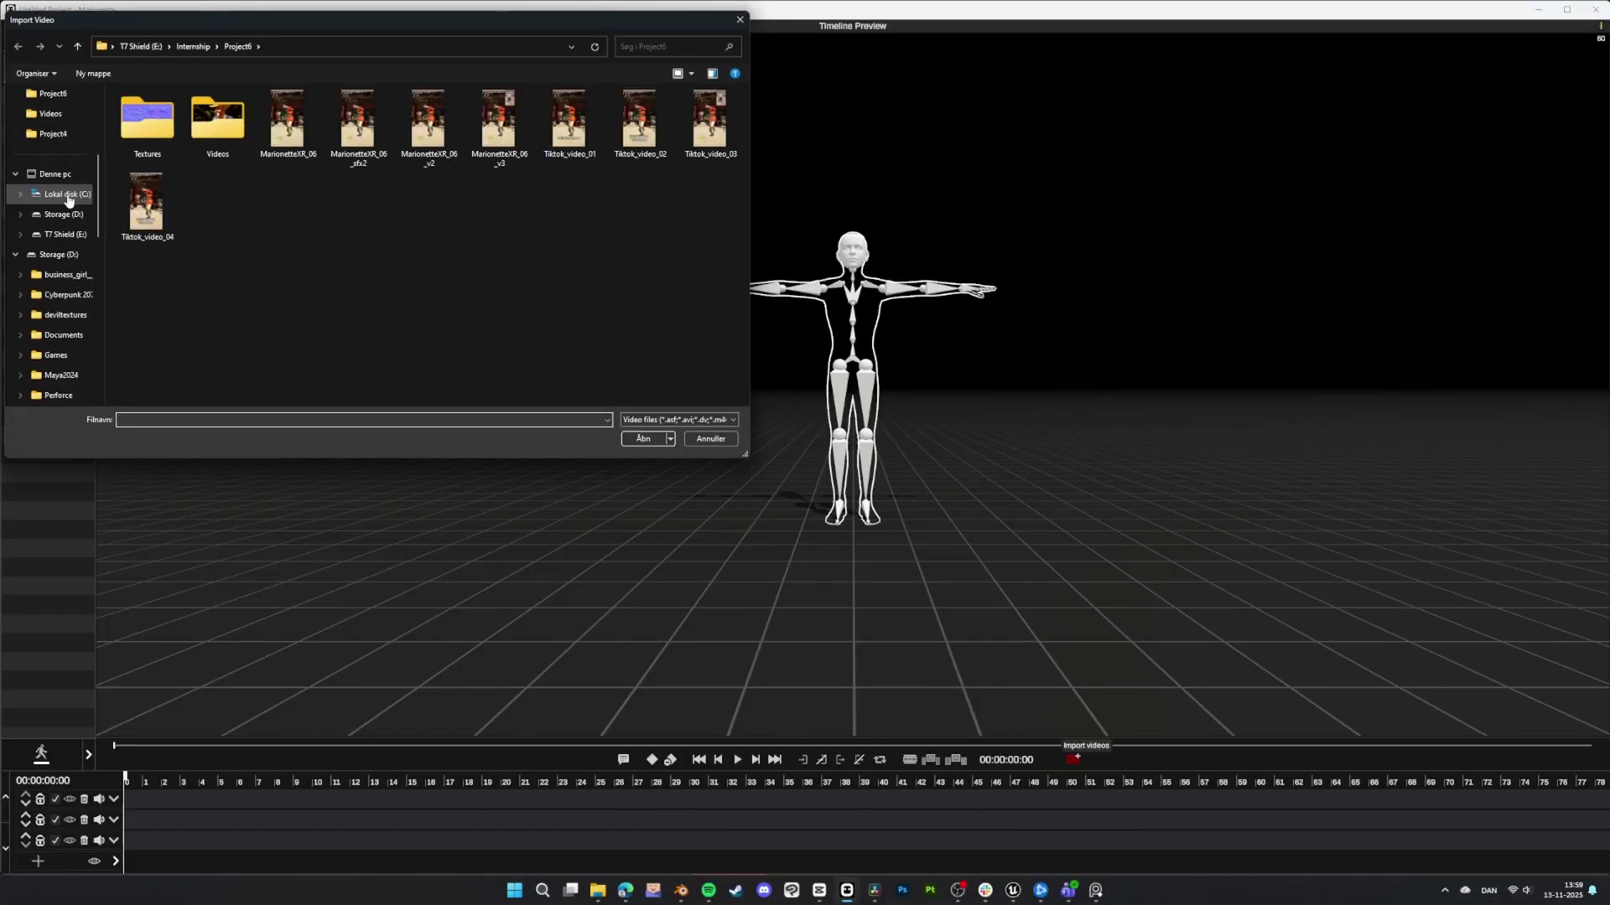
{"action": "left_click", "coordinate": [66, 200]}
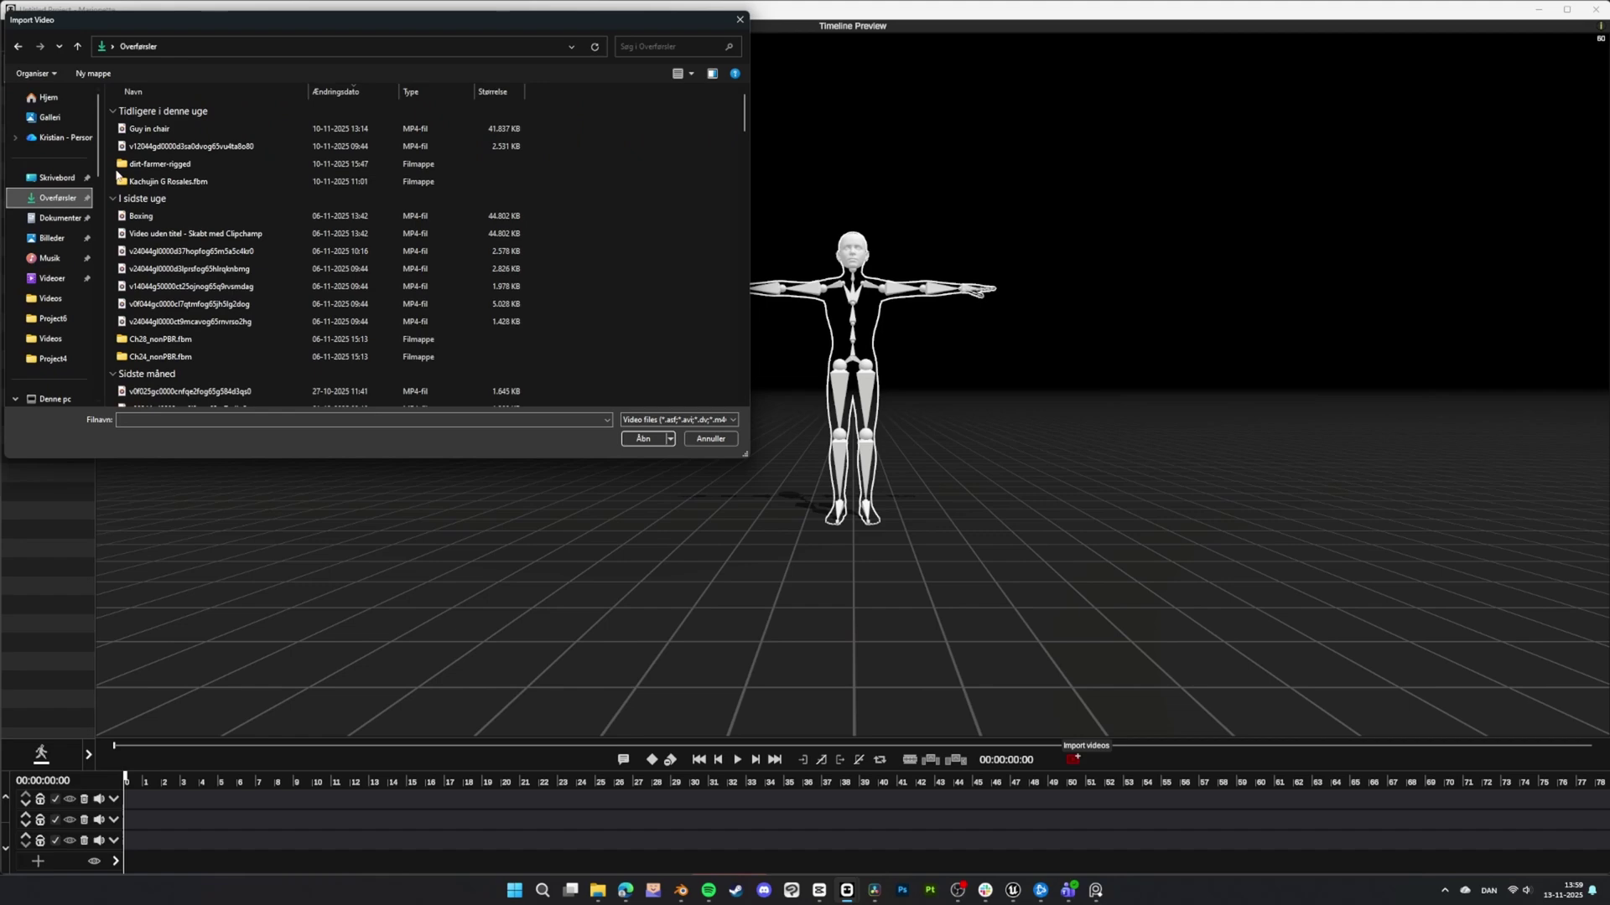
{"action": "left_click", "coordinate": [196, 146]}
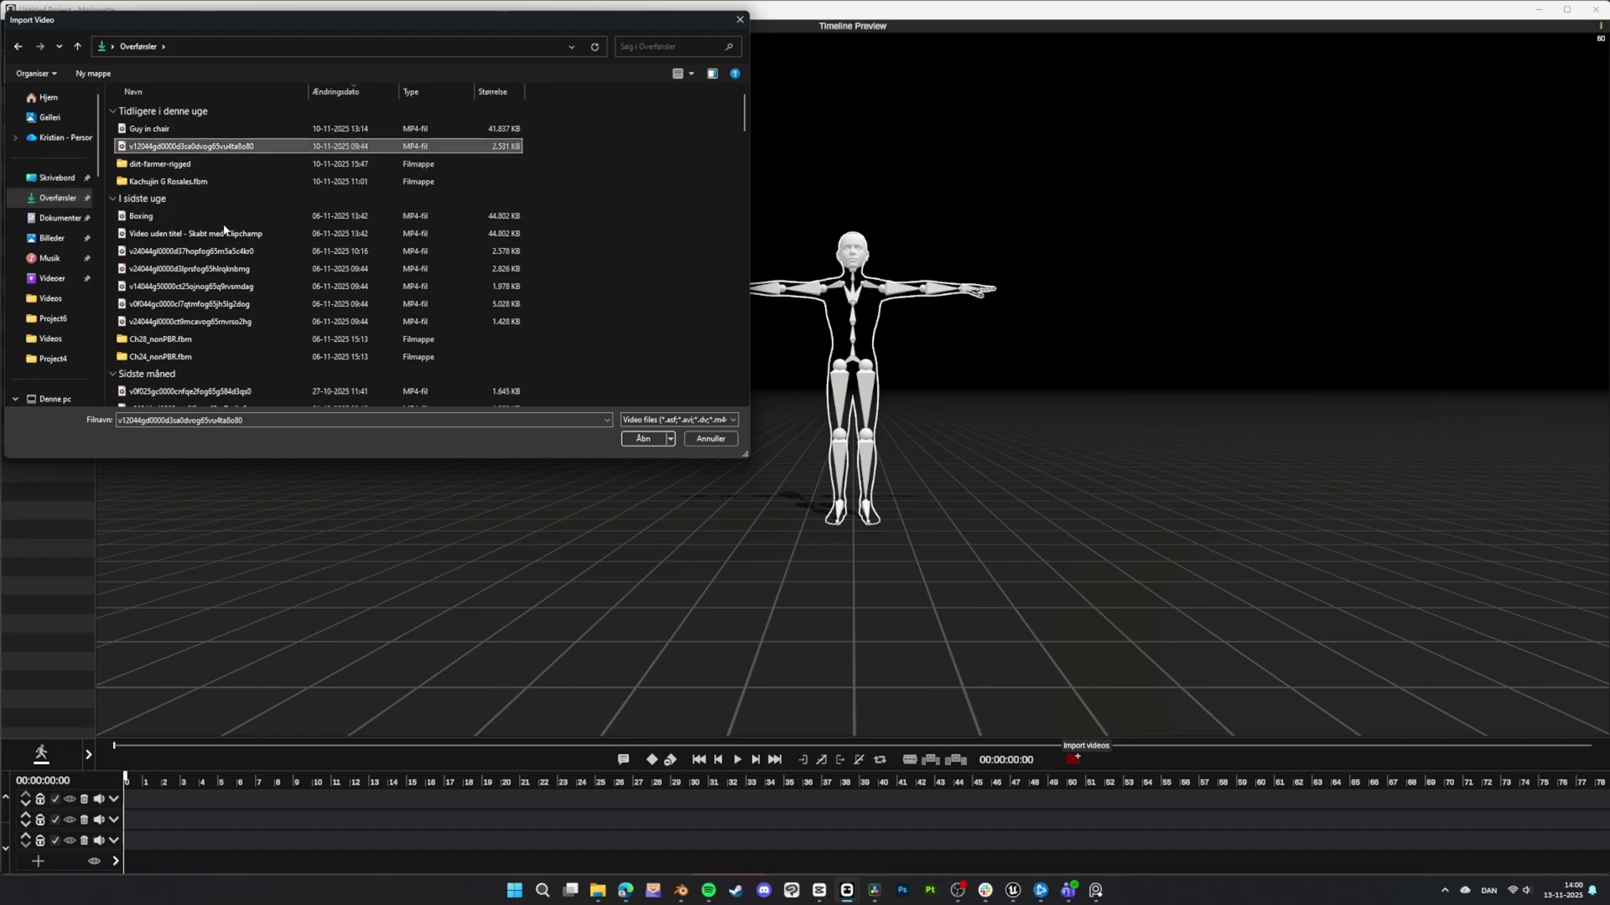
{"action": "left_click", "coordinate": [645, 443]}
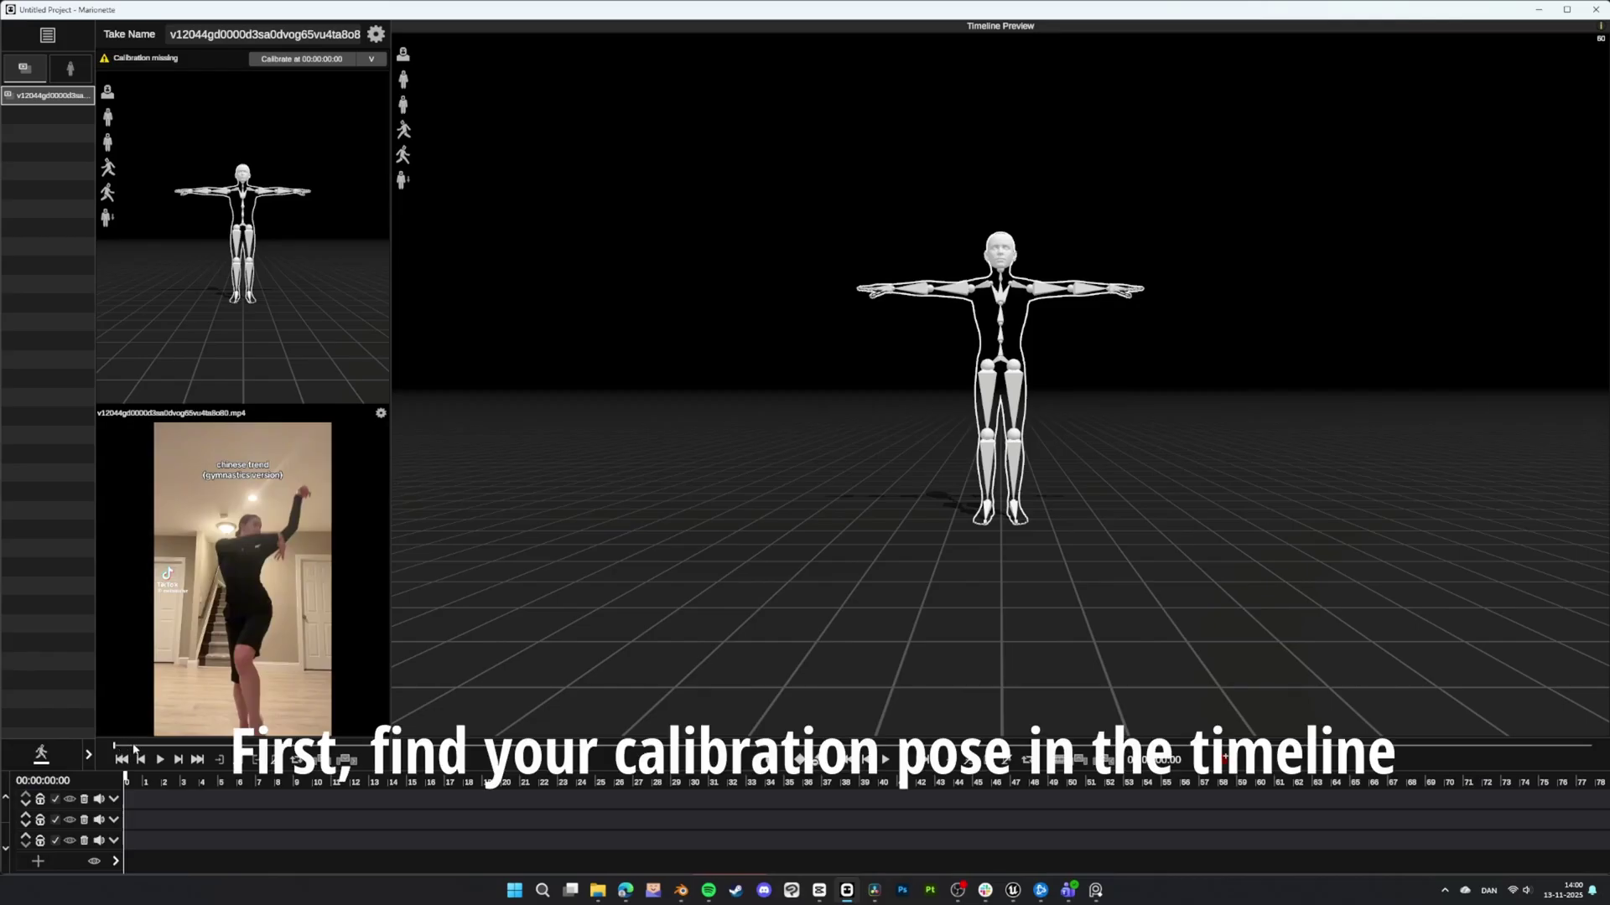
Calibrate the take at 00:00:03:18, where the dancer holds the calibration pose.
{"action": "left_click_drag", "start_coordinate": [117, 748], "coordinate": [141, 747]}
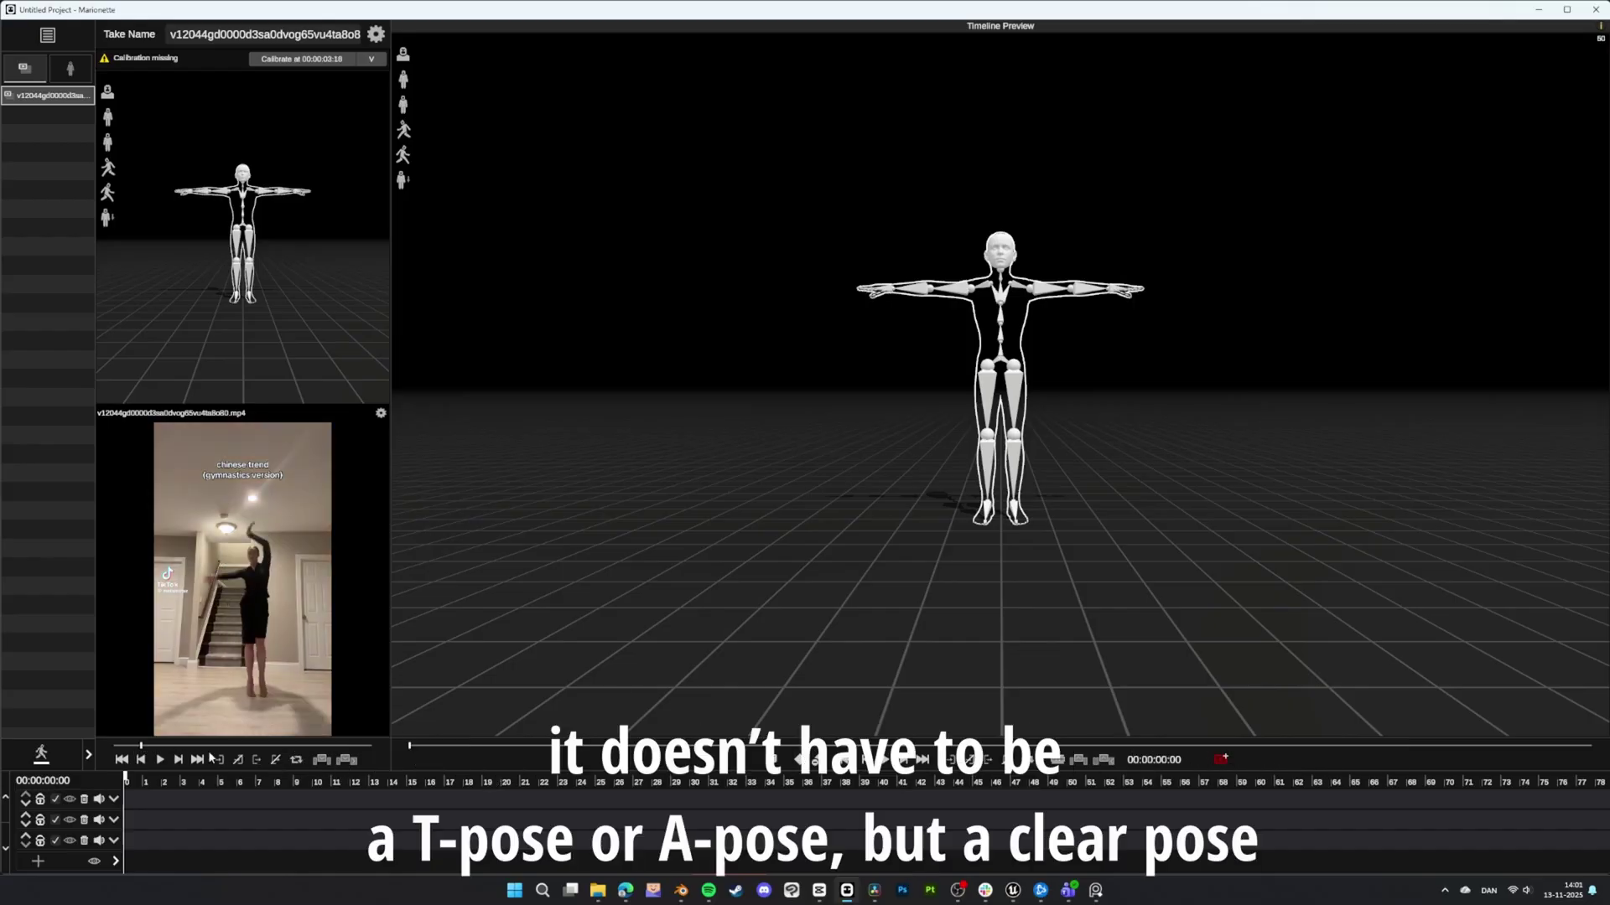
{"action": "left_click", "coordinate": [302, 58]}
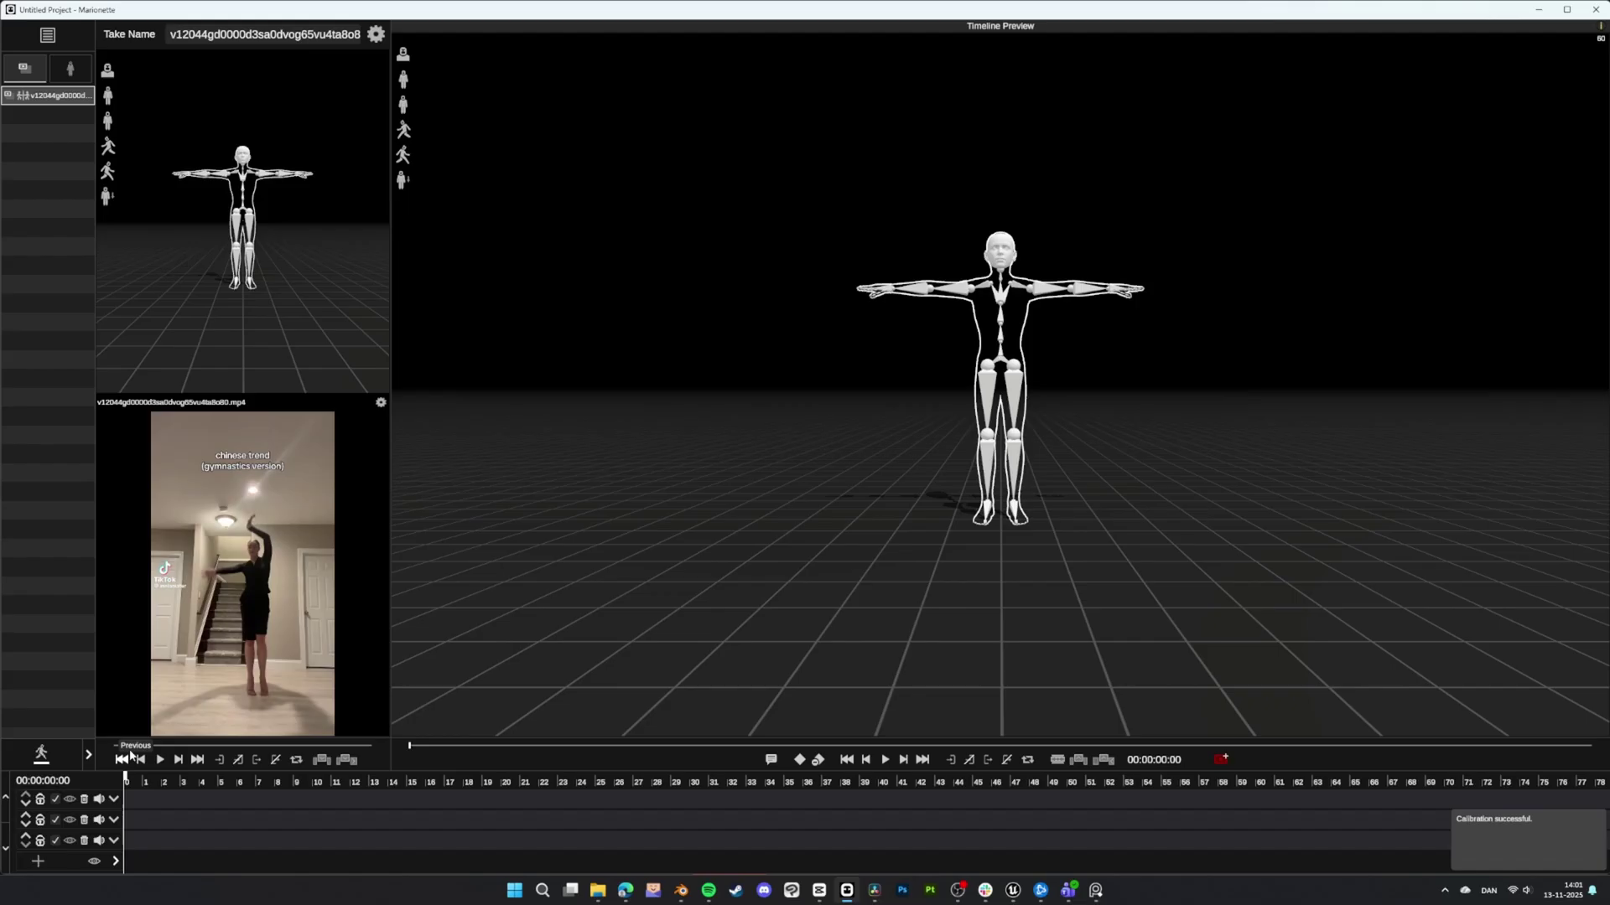
Find the usable section of the dance video and drop it onto timeline track 1.
{"action": "left_click_drag", "start_coordinate": [141, 745], "coordinate": [110, 747]}
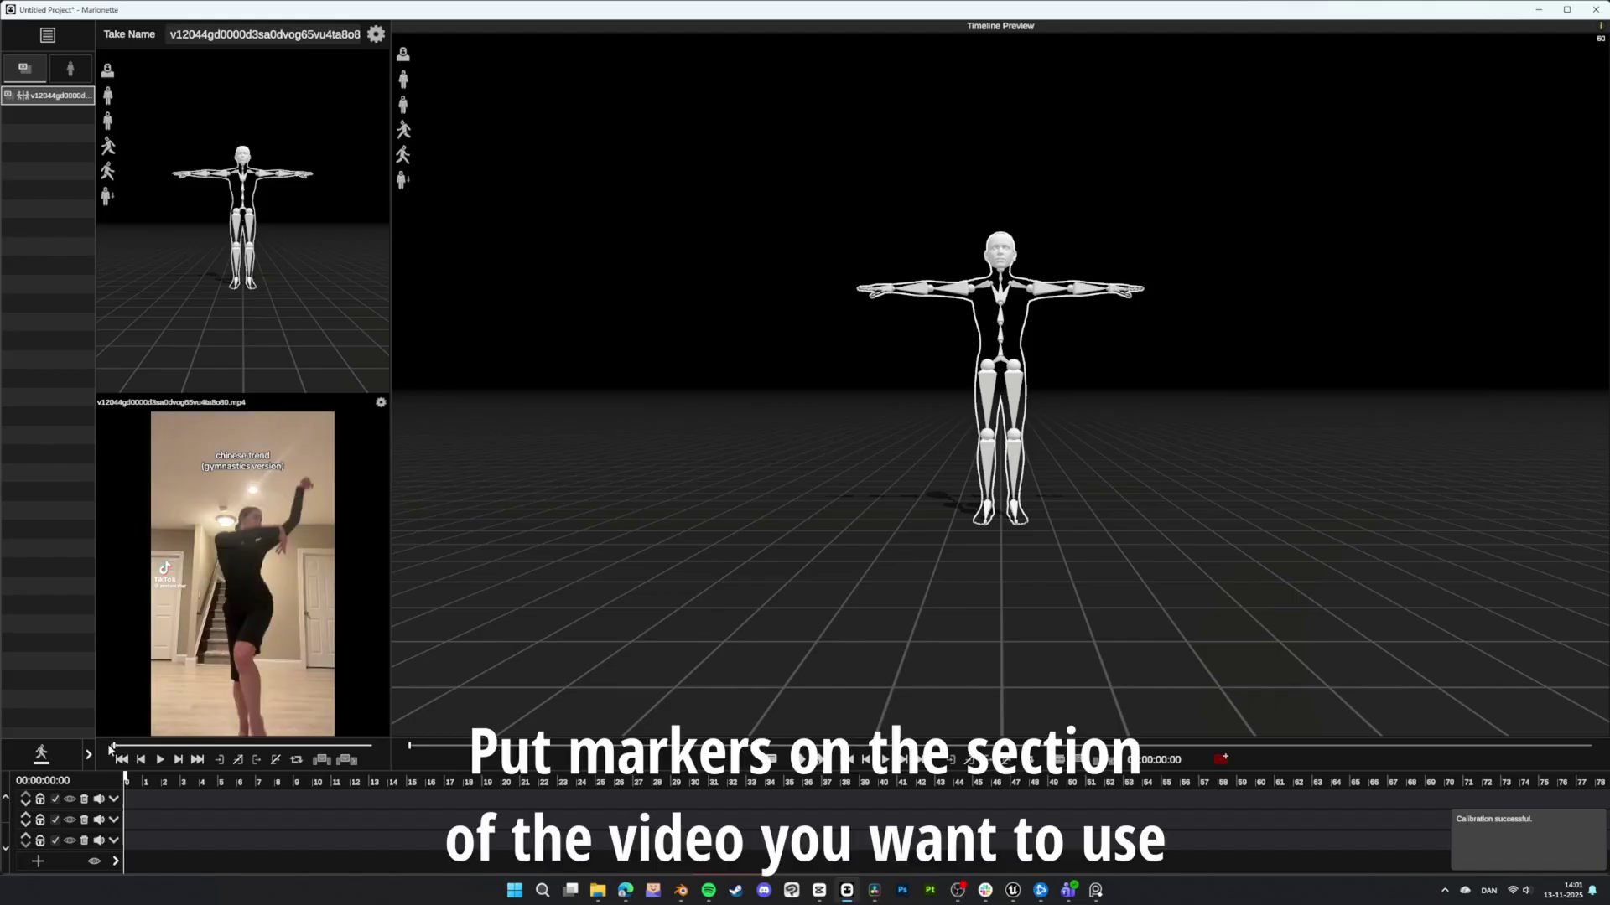
{"action": "left_click_drag", "start_coordinate": [252, 748], "coordinate": [214, 743]}
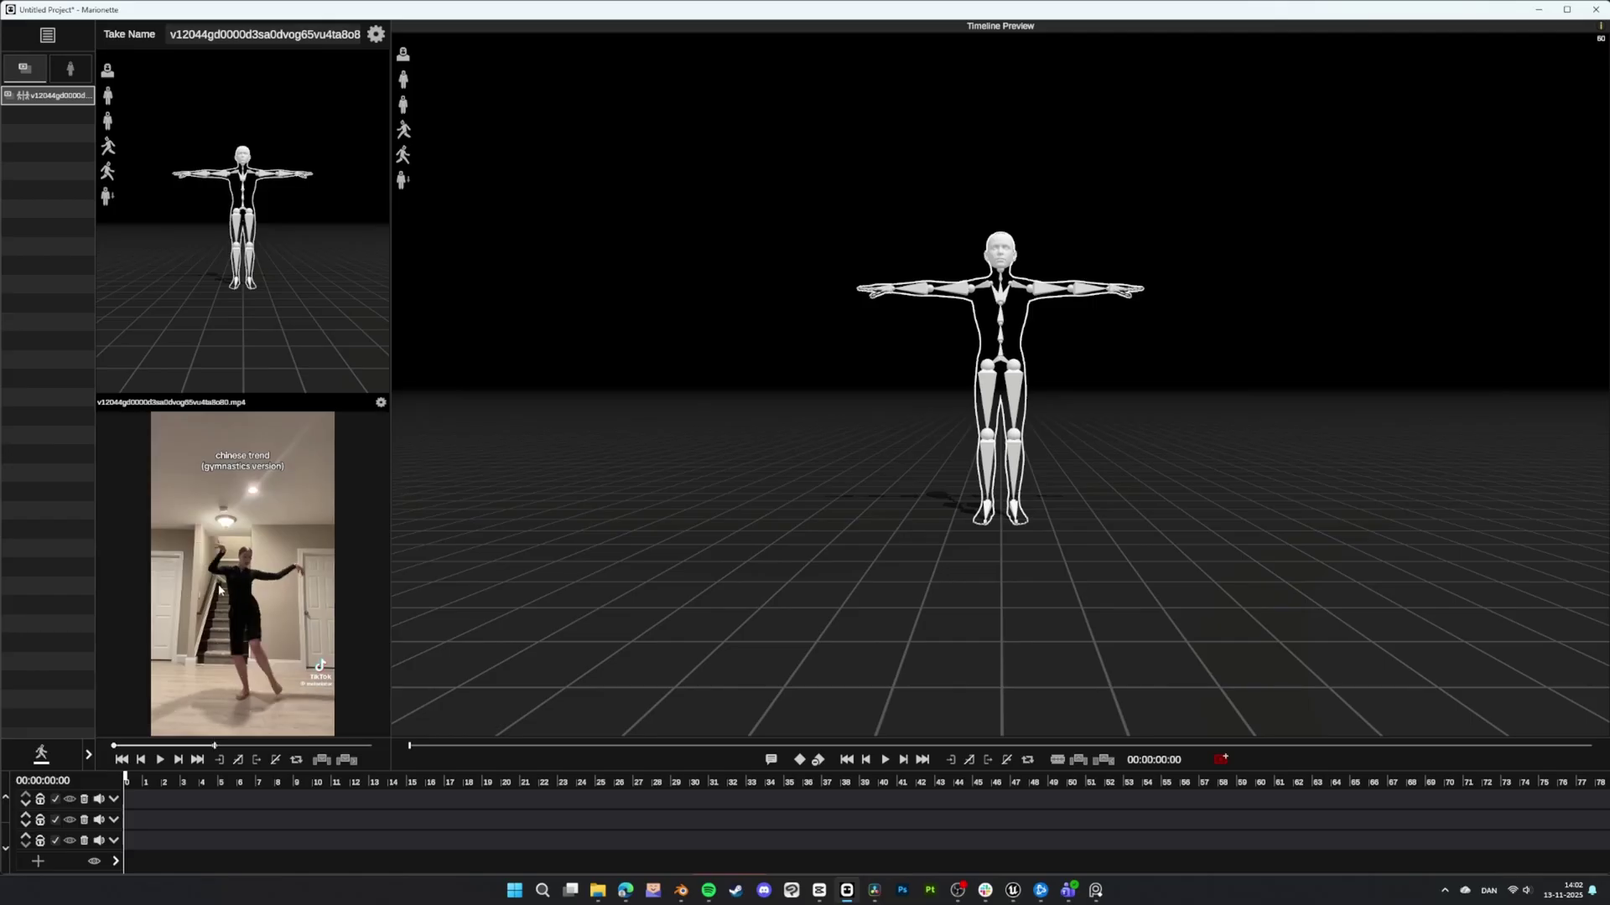
{"action": "left_click_drag", "start_coordinate": [239, 581], "coordinate": [128, 797]}
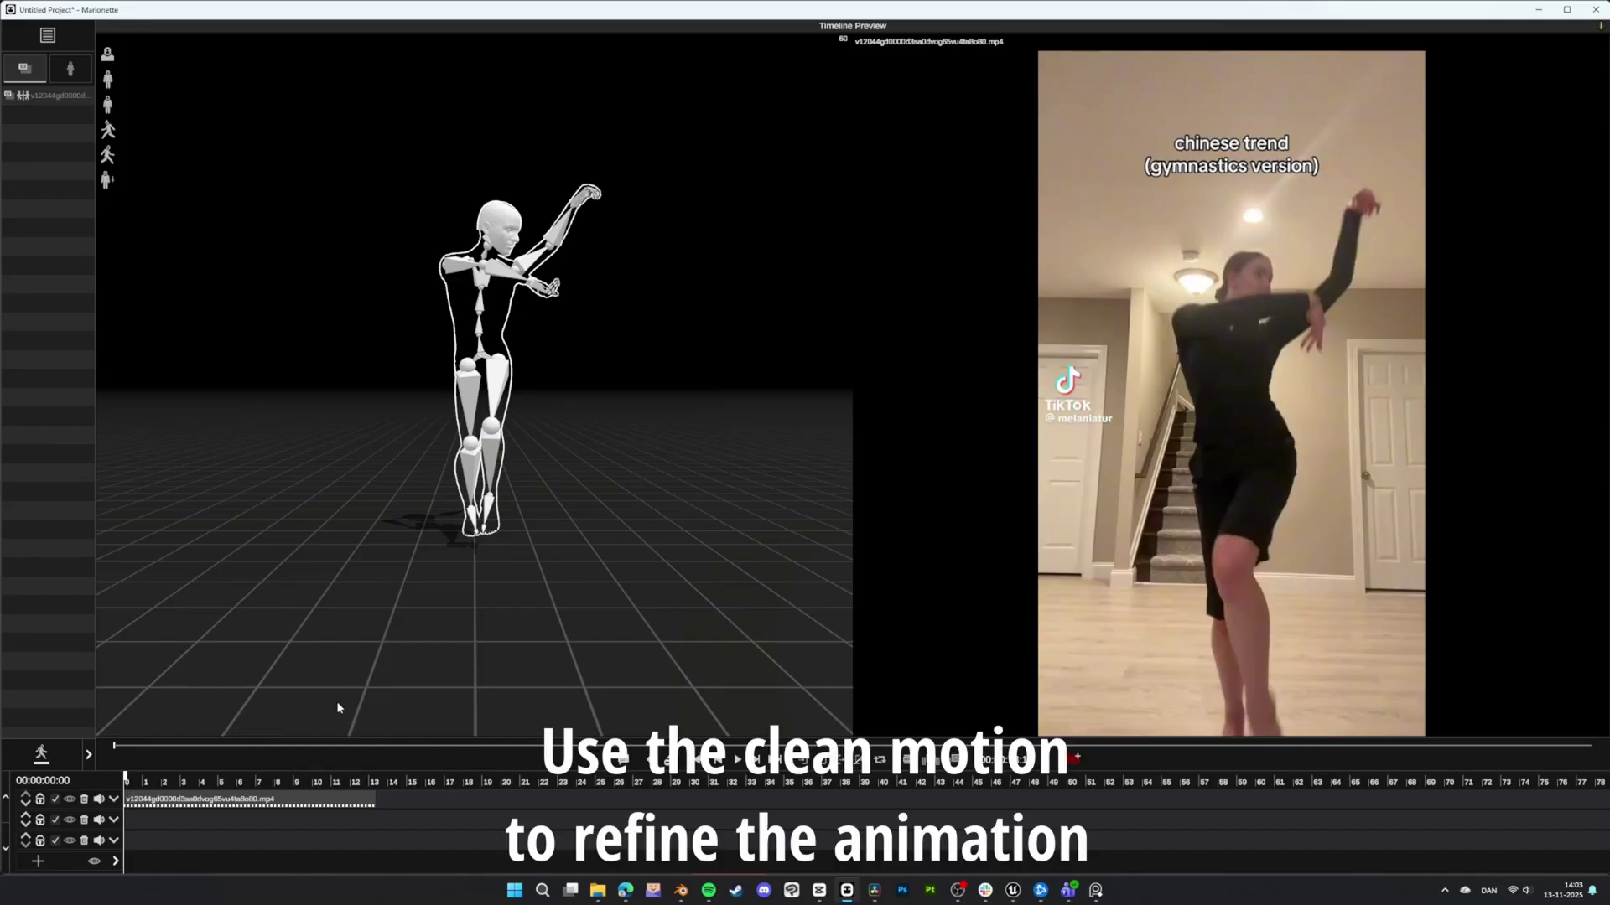
Check the Track/Clean options and run motion cleaning for foot-lock, body and hand tracks.
{"action": "left_click", "coordinate": [90, 757]}
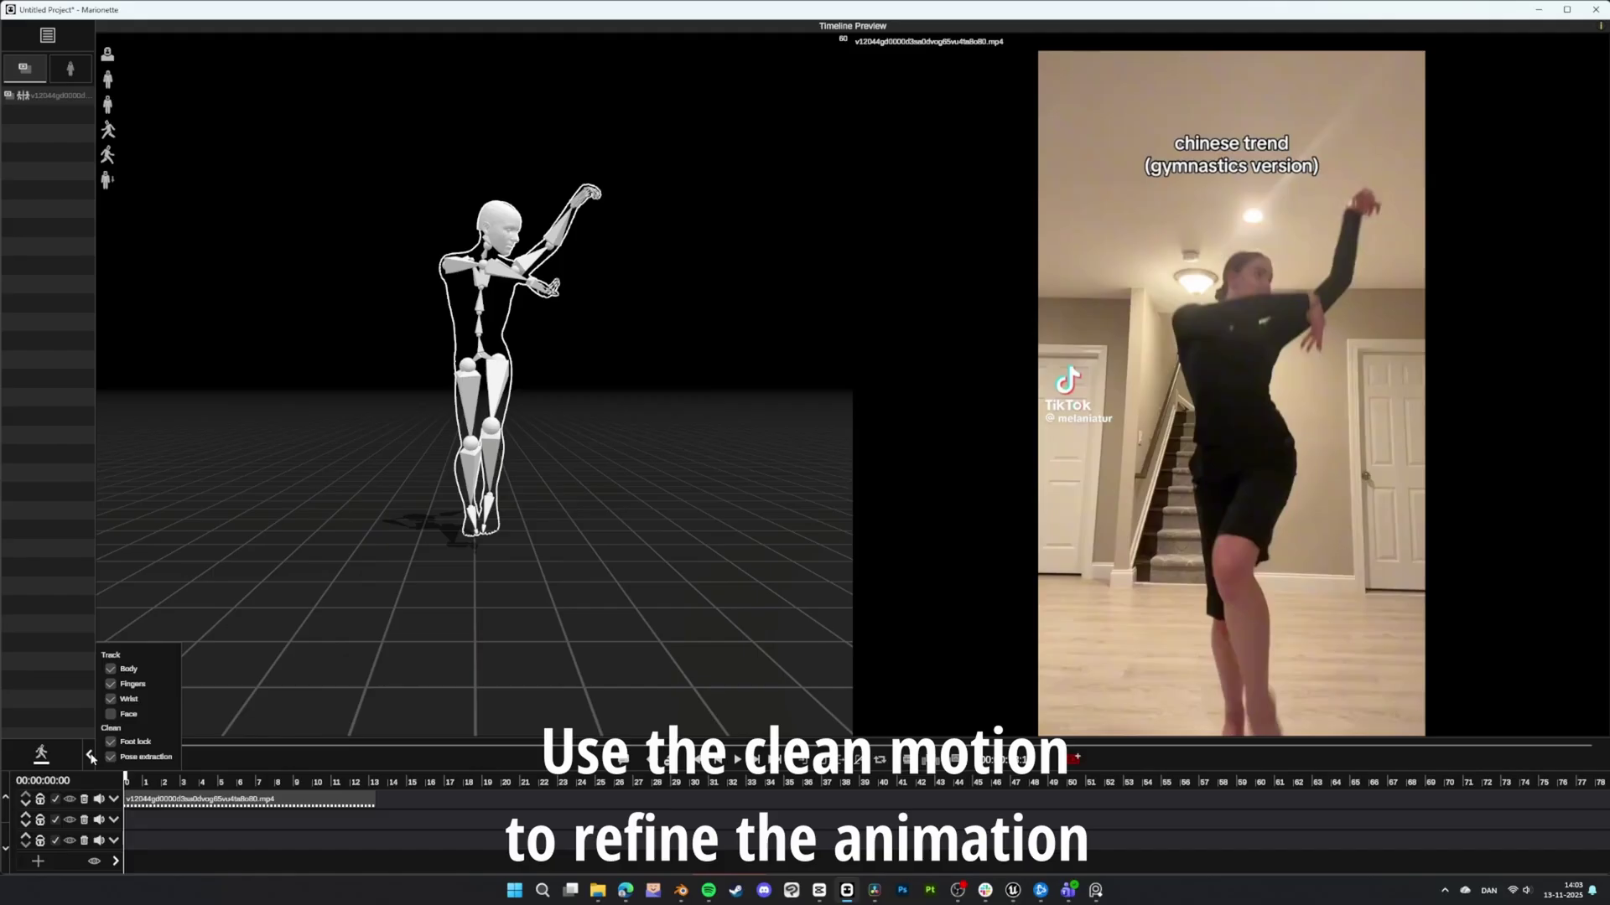
{"action": "left_click", "coordinate": [47, 753]}
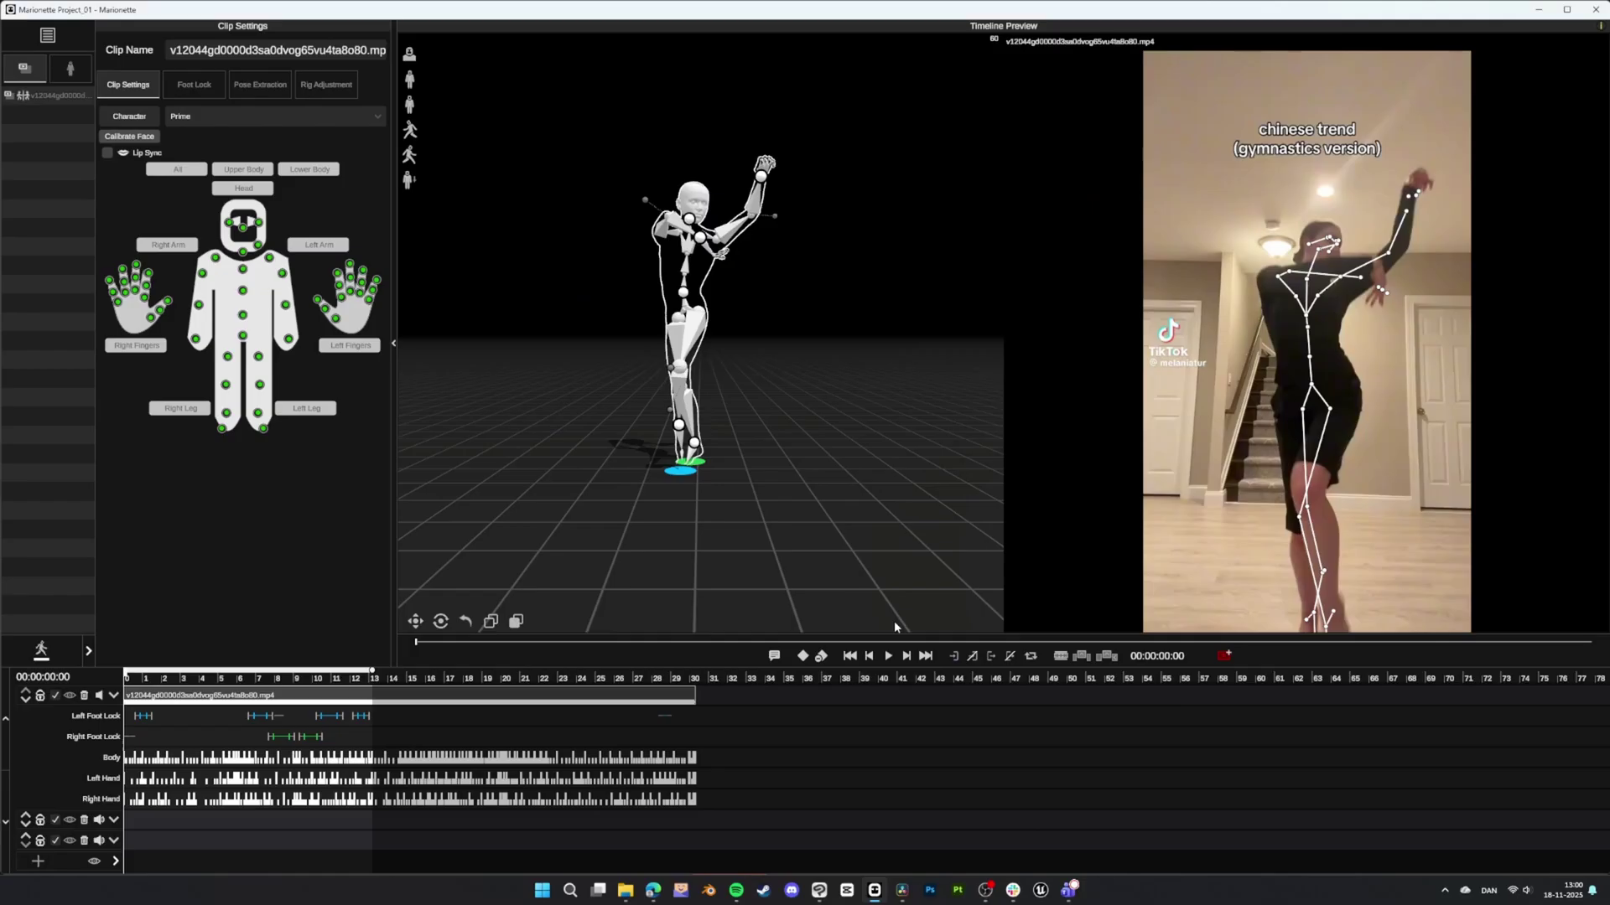
{"action": "left_click", "coordinate": [890, 656]}
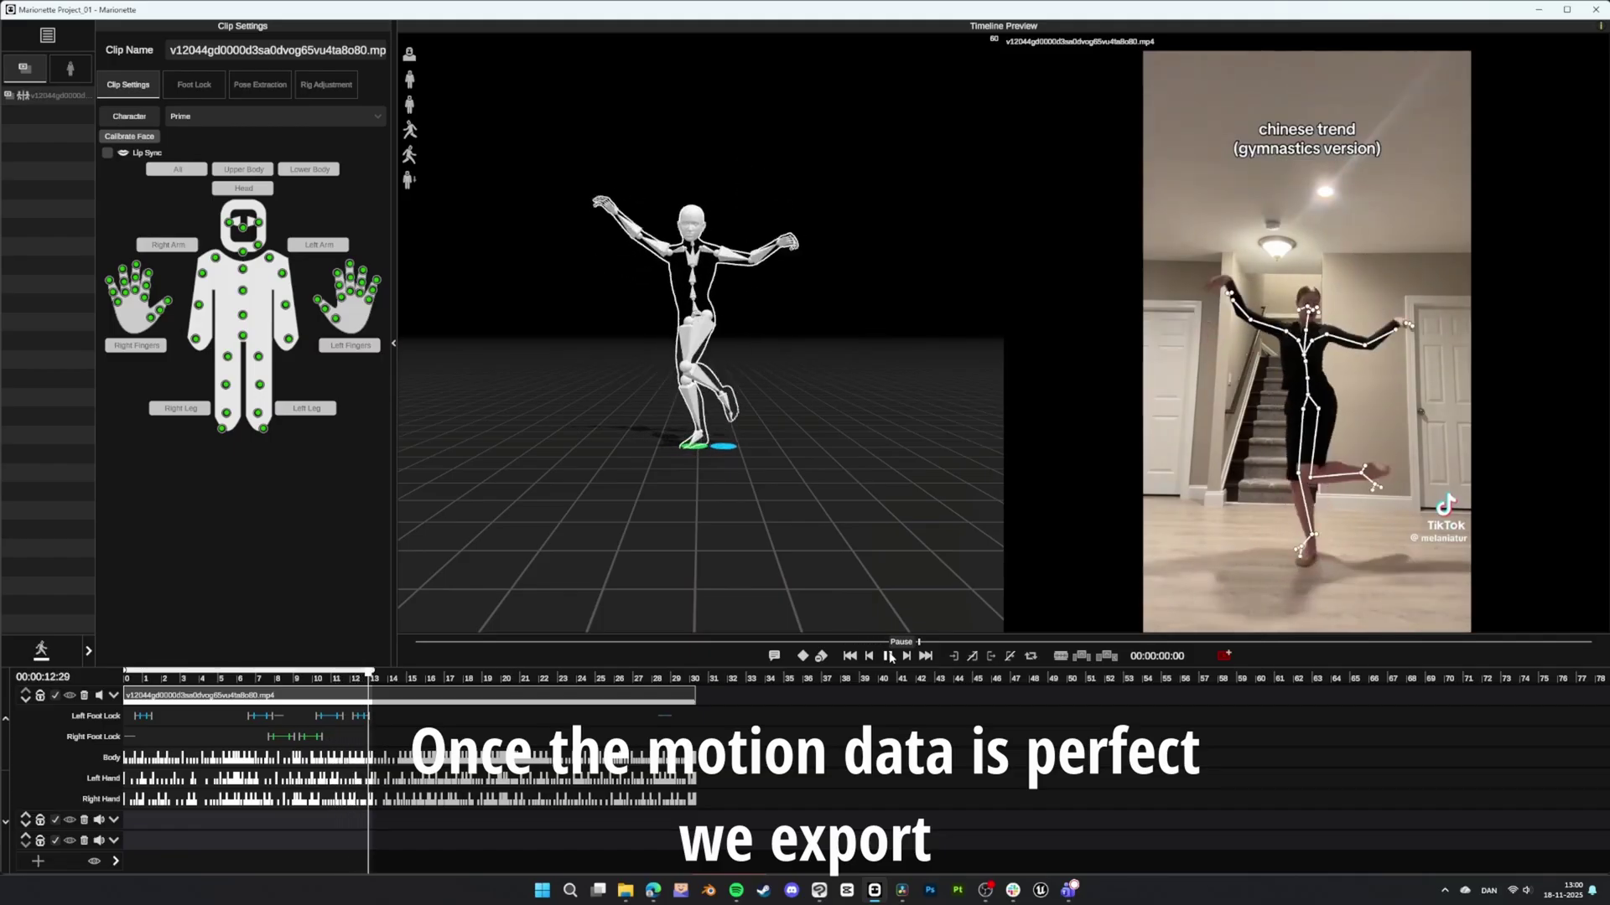
{"action": "left_click", "coordinate": [891, 657]}
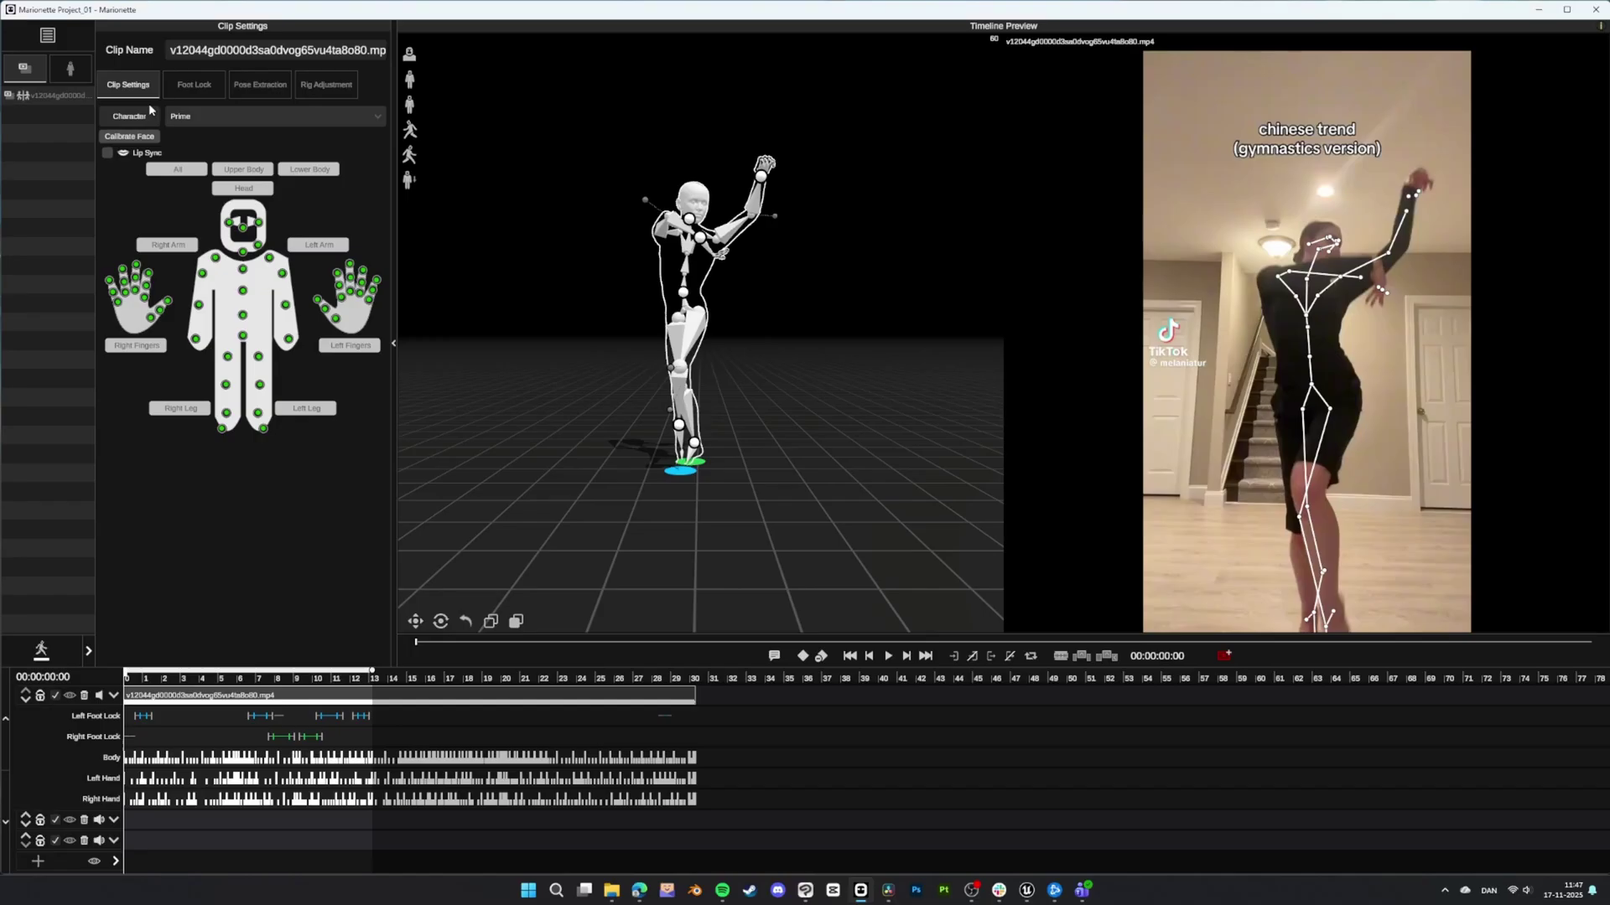
Export the timeline as Marionette animation_01.fbx into Project6 > Folder.
{"action": "left_click", "coordinate": [48, 34]}
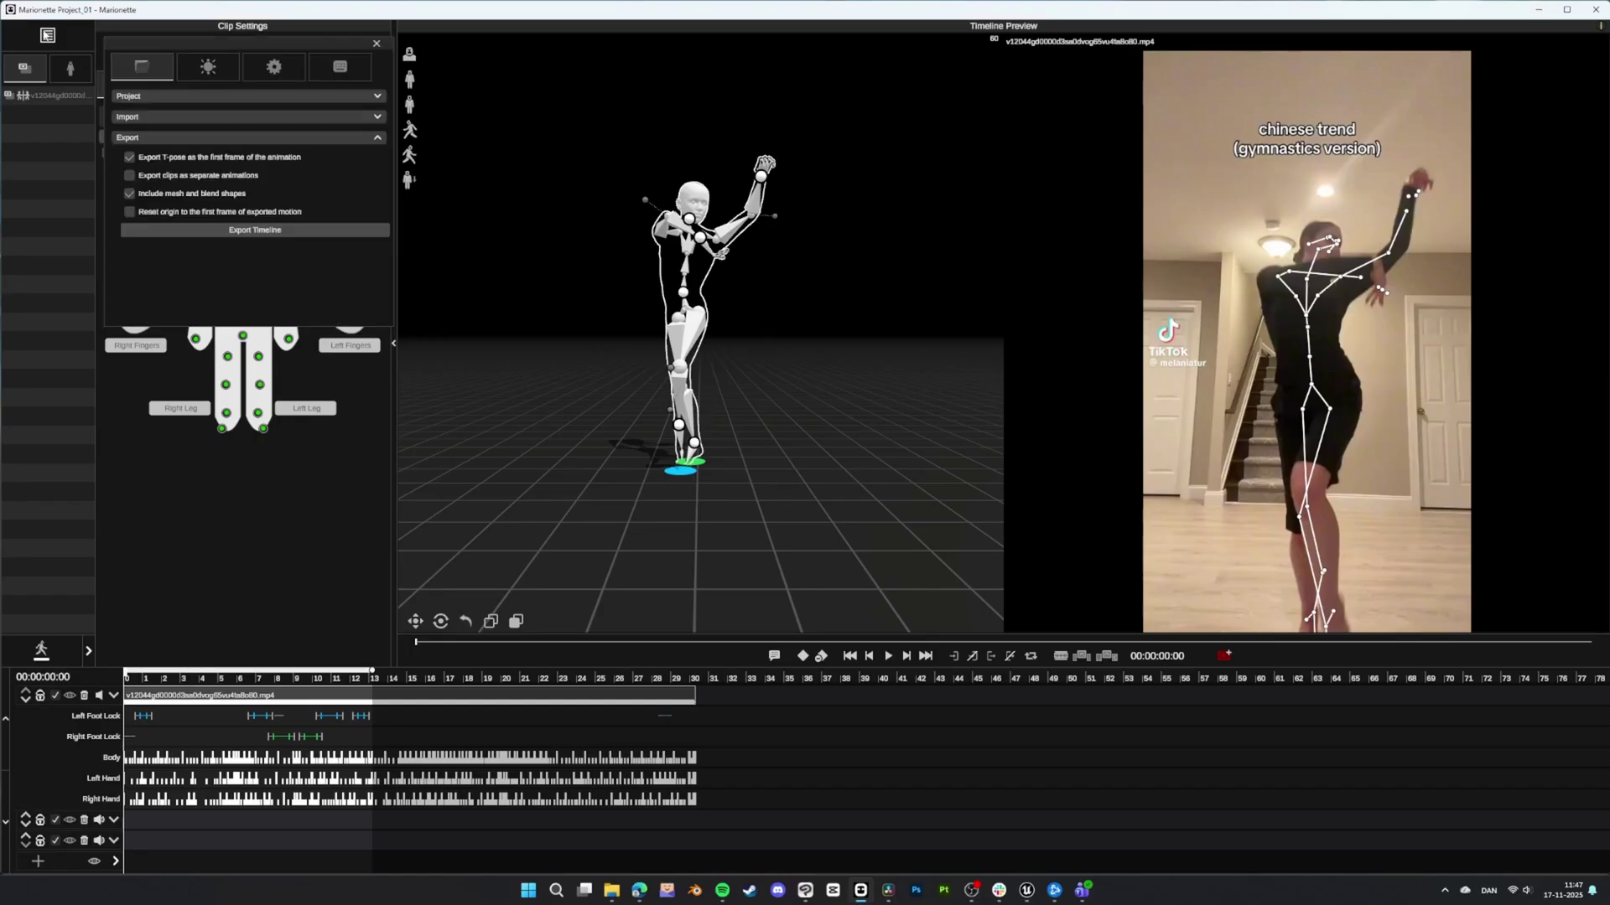
{"action": "left_click", "coordinate": [239, 229]}
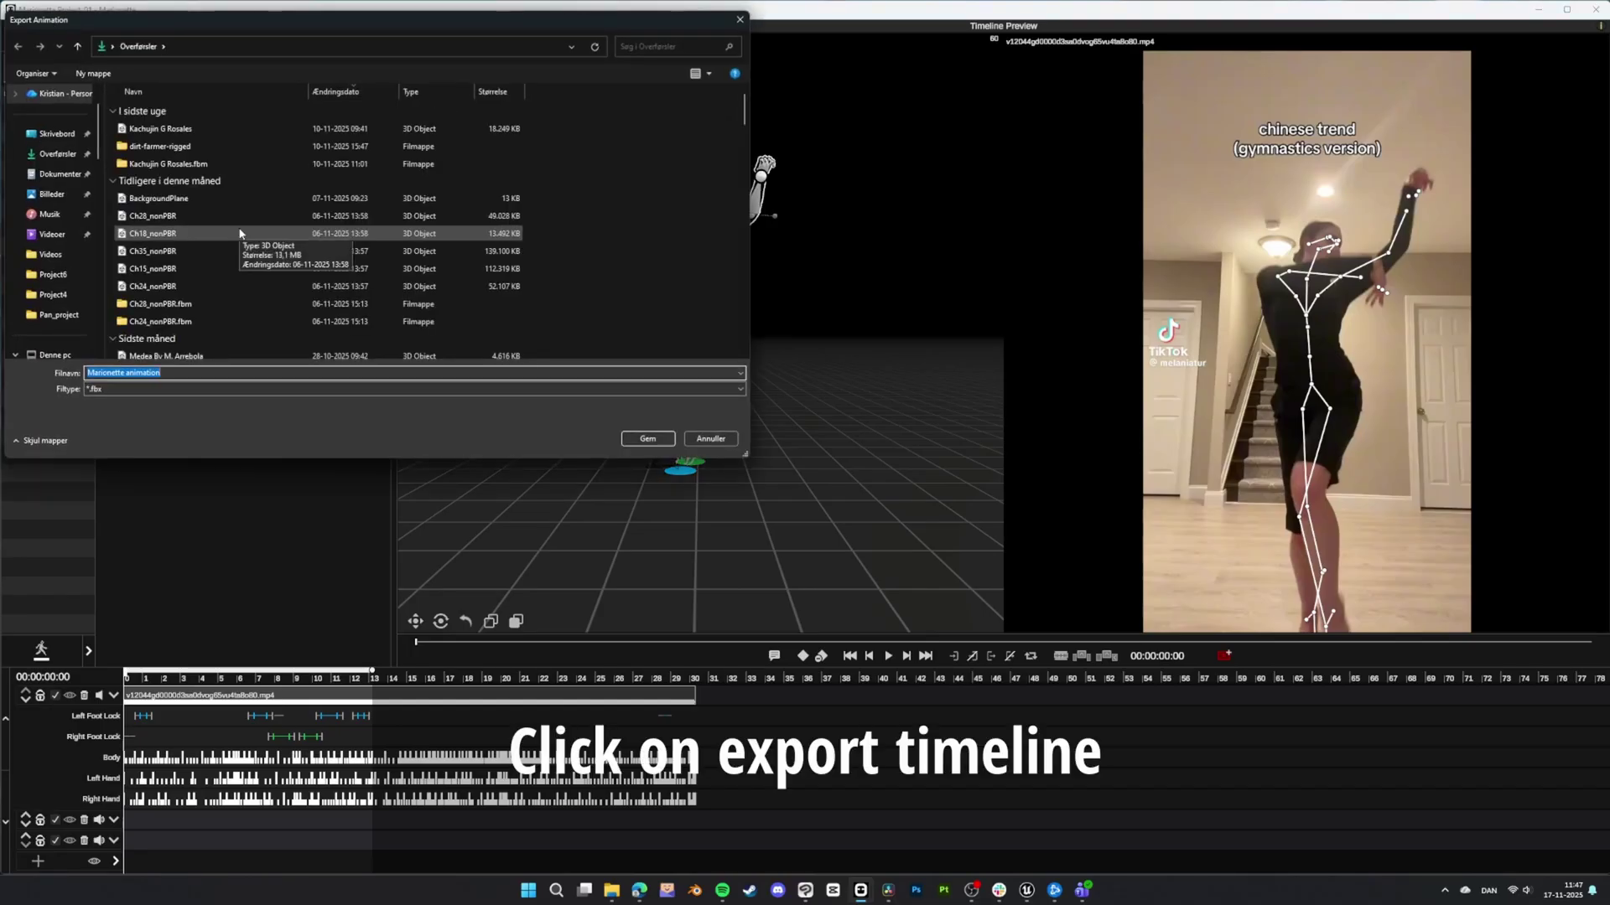
{"action": "scroll", "coordinate": [81, 292], "scroll_direction": "down", "scroll_amount": 2}
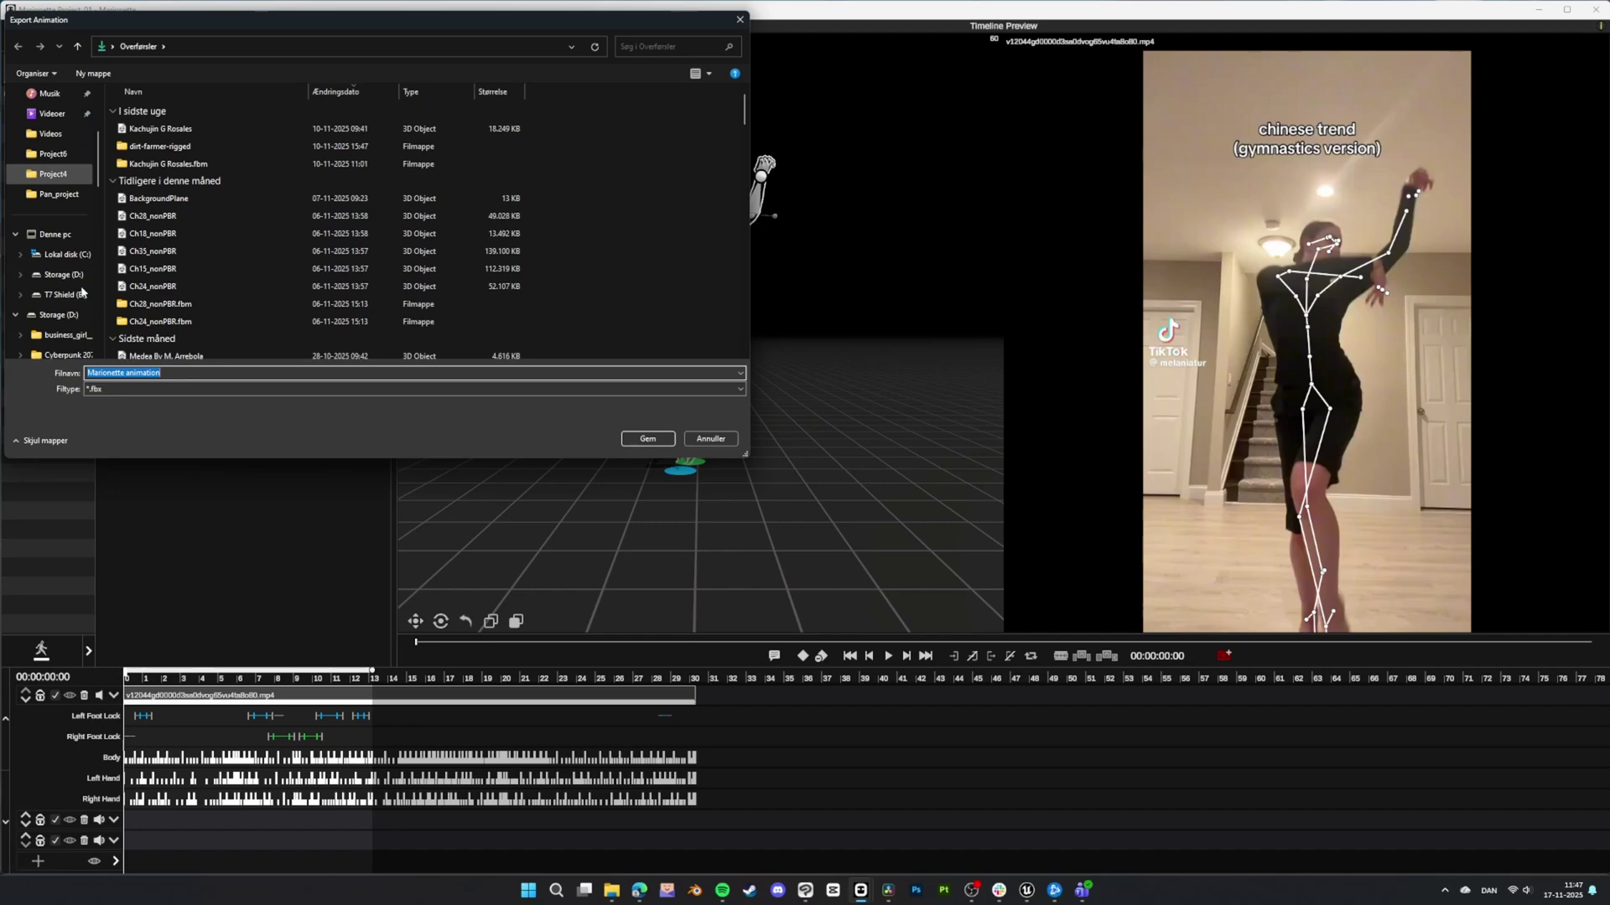
{"action": "scroll", "coordinate": [81, 292], "scroll_direction": "down", "scroll_amount": 2}
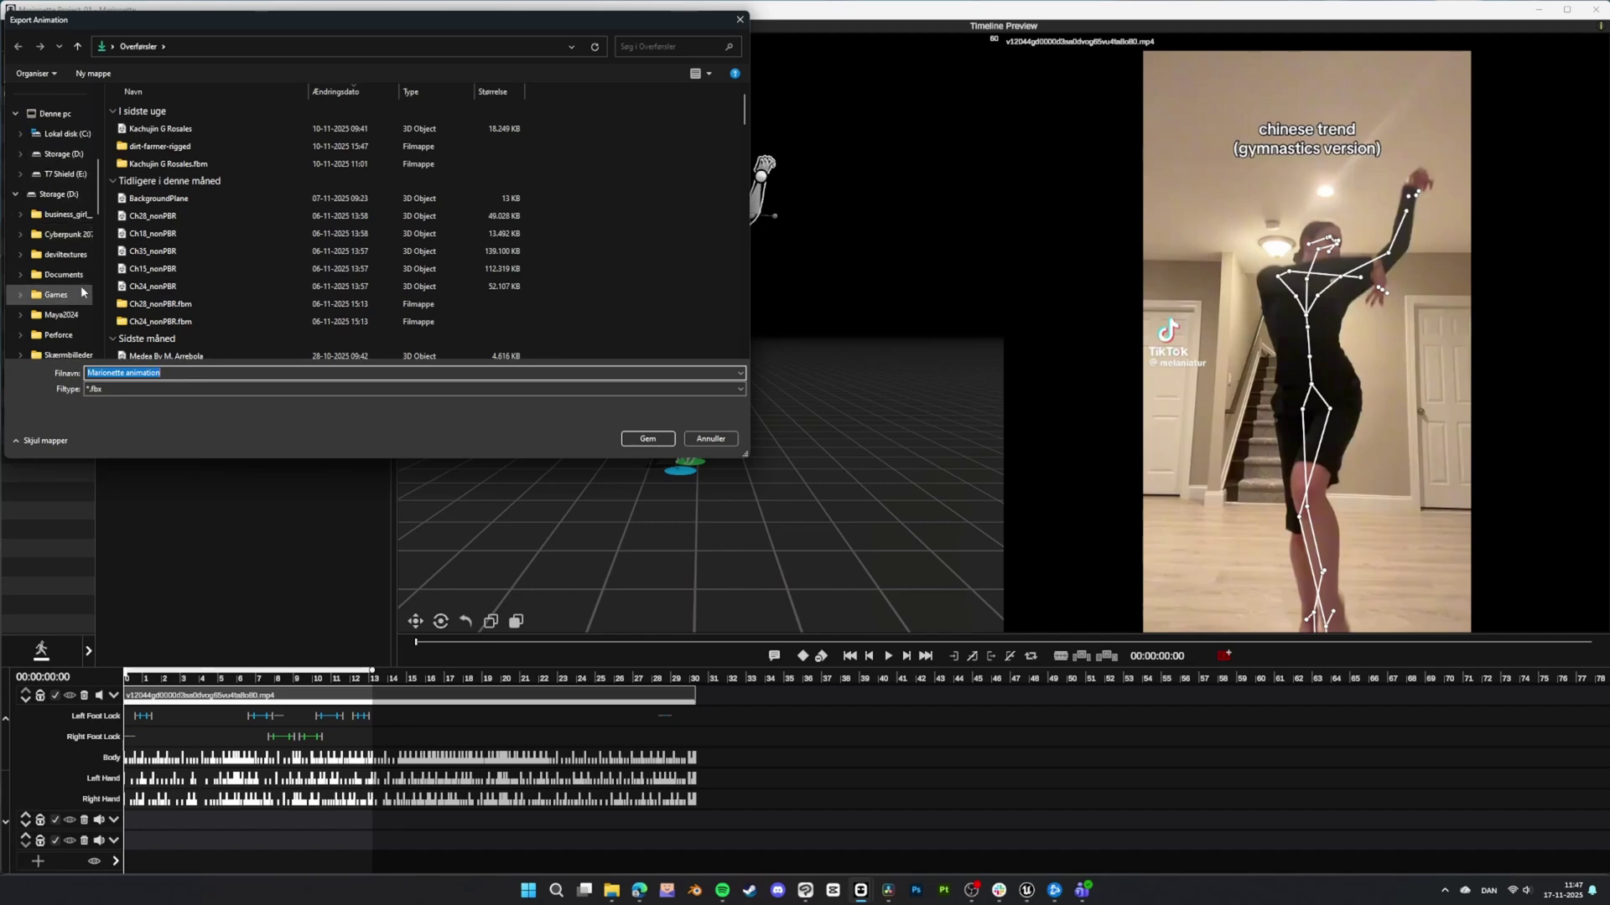
{"action": "scroll", "coordinate": [81, 292], "scroll_direction": "up", "scroll_amount": 4}
{"action": "left_click", "coordinate": [69, 216]}
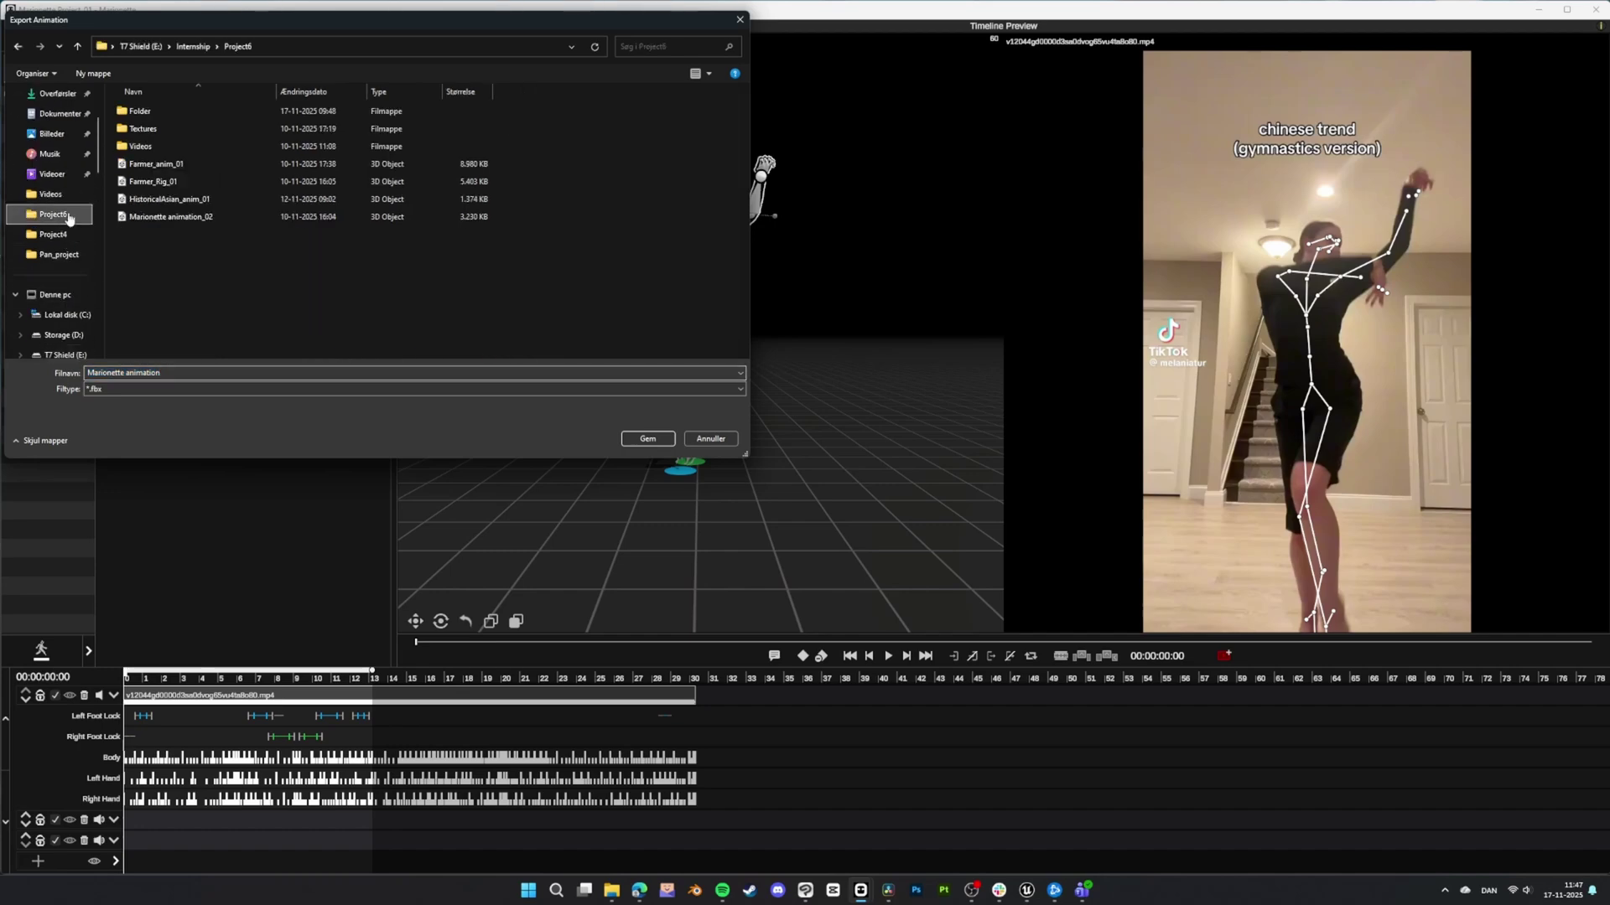
{"action": "double_click", "coordinate": [155, 112]}
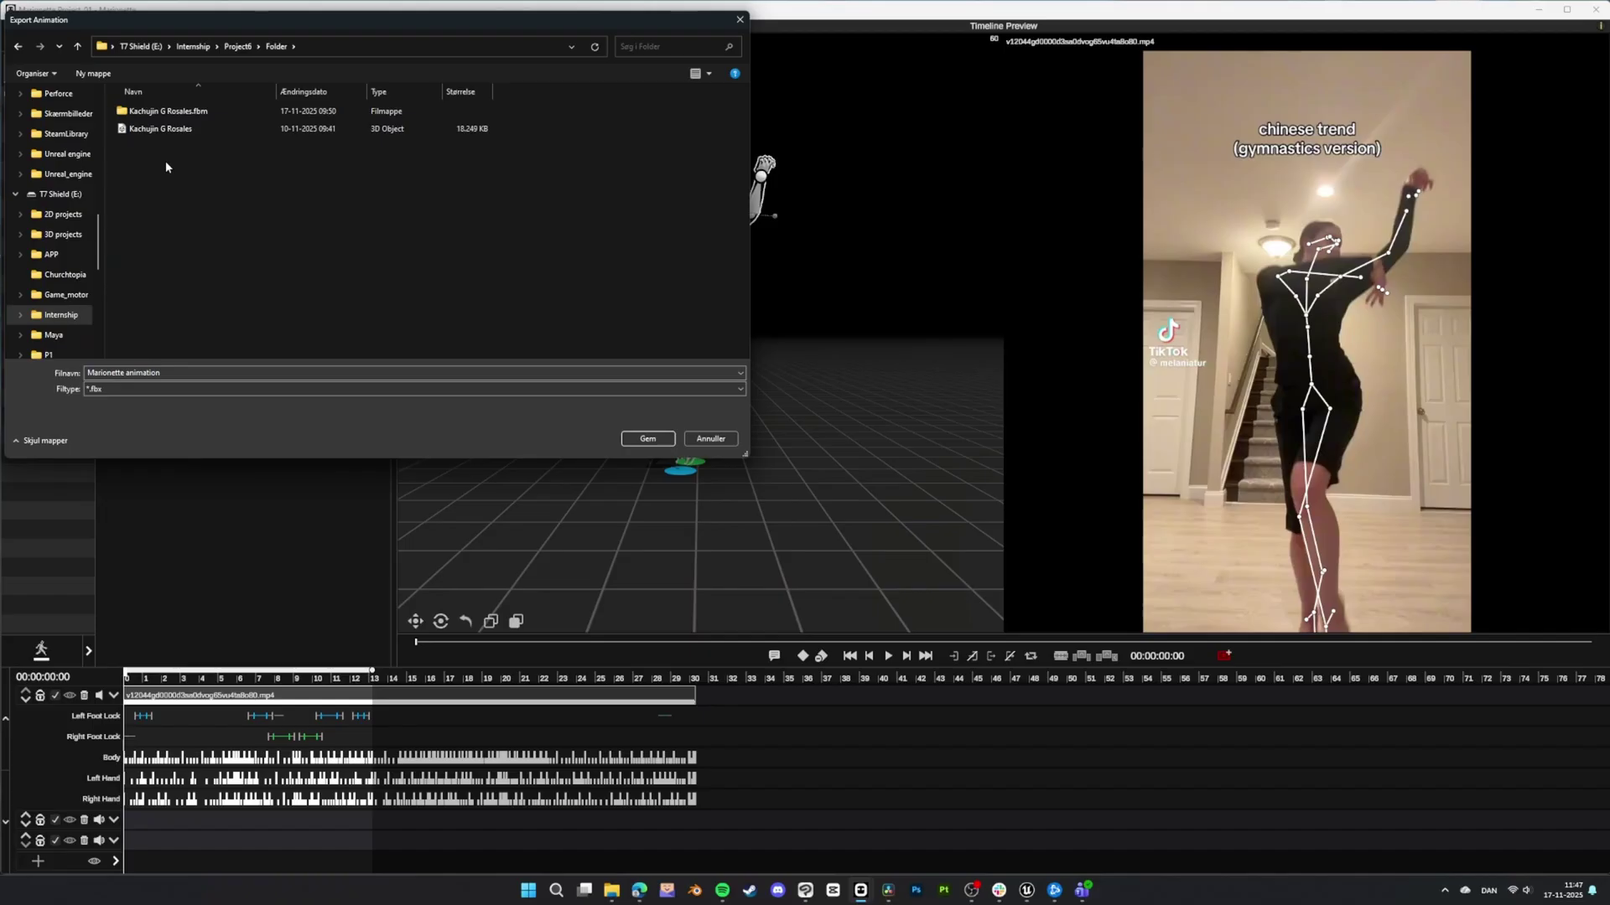
{"action": "left_click", "coordinate": [186, 375]}
{"action": "left_click", "coordinate": [186, 375]}
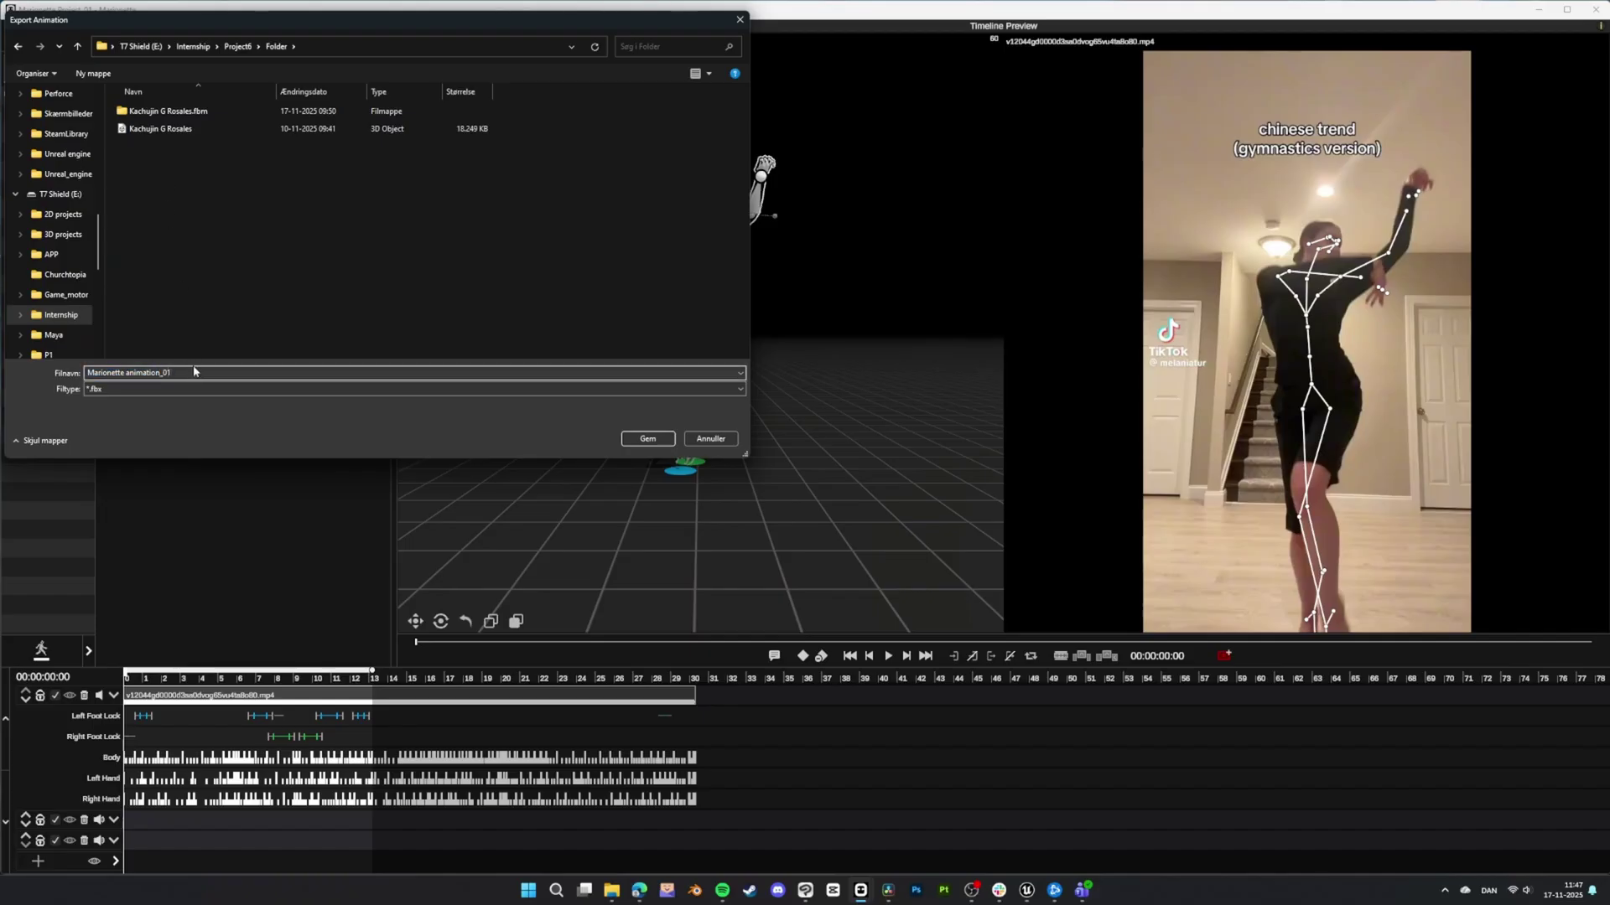
{"action": "left_click", "coordinate": [648, 439]}
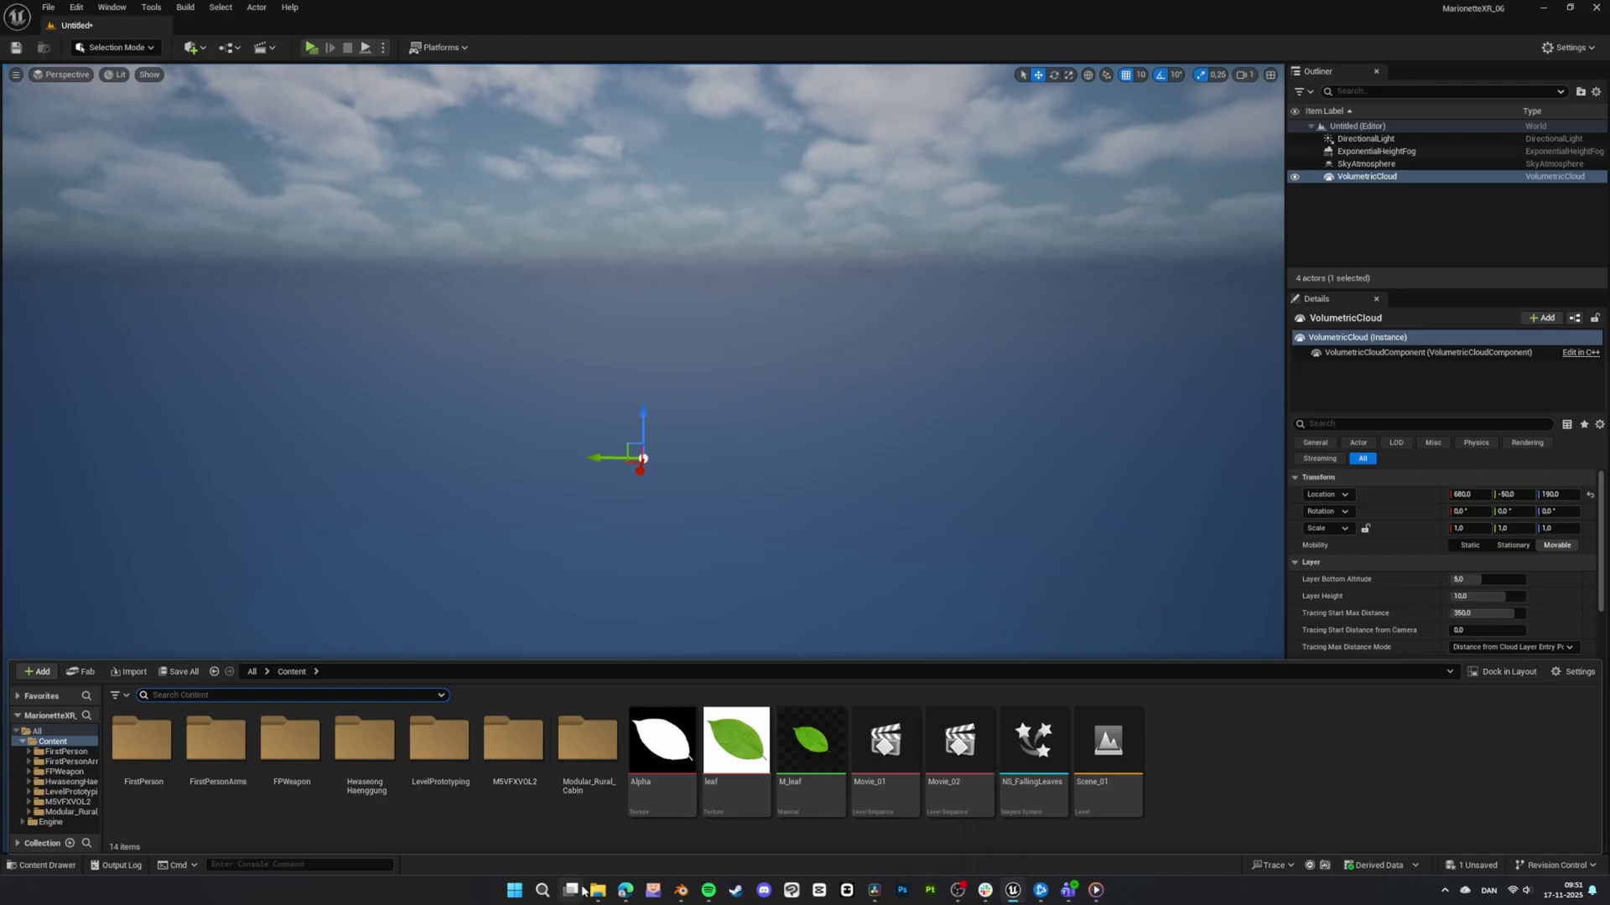
Import Kachujin G Rosales.fbx into the Content folder with default pipeline settings.
{"action": "left_click", "coordinate": [596, 892]}
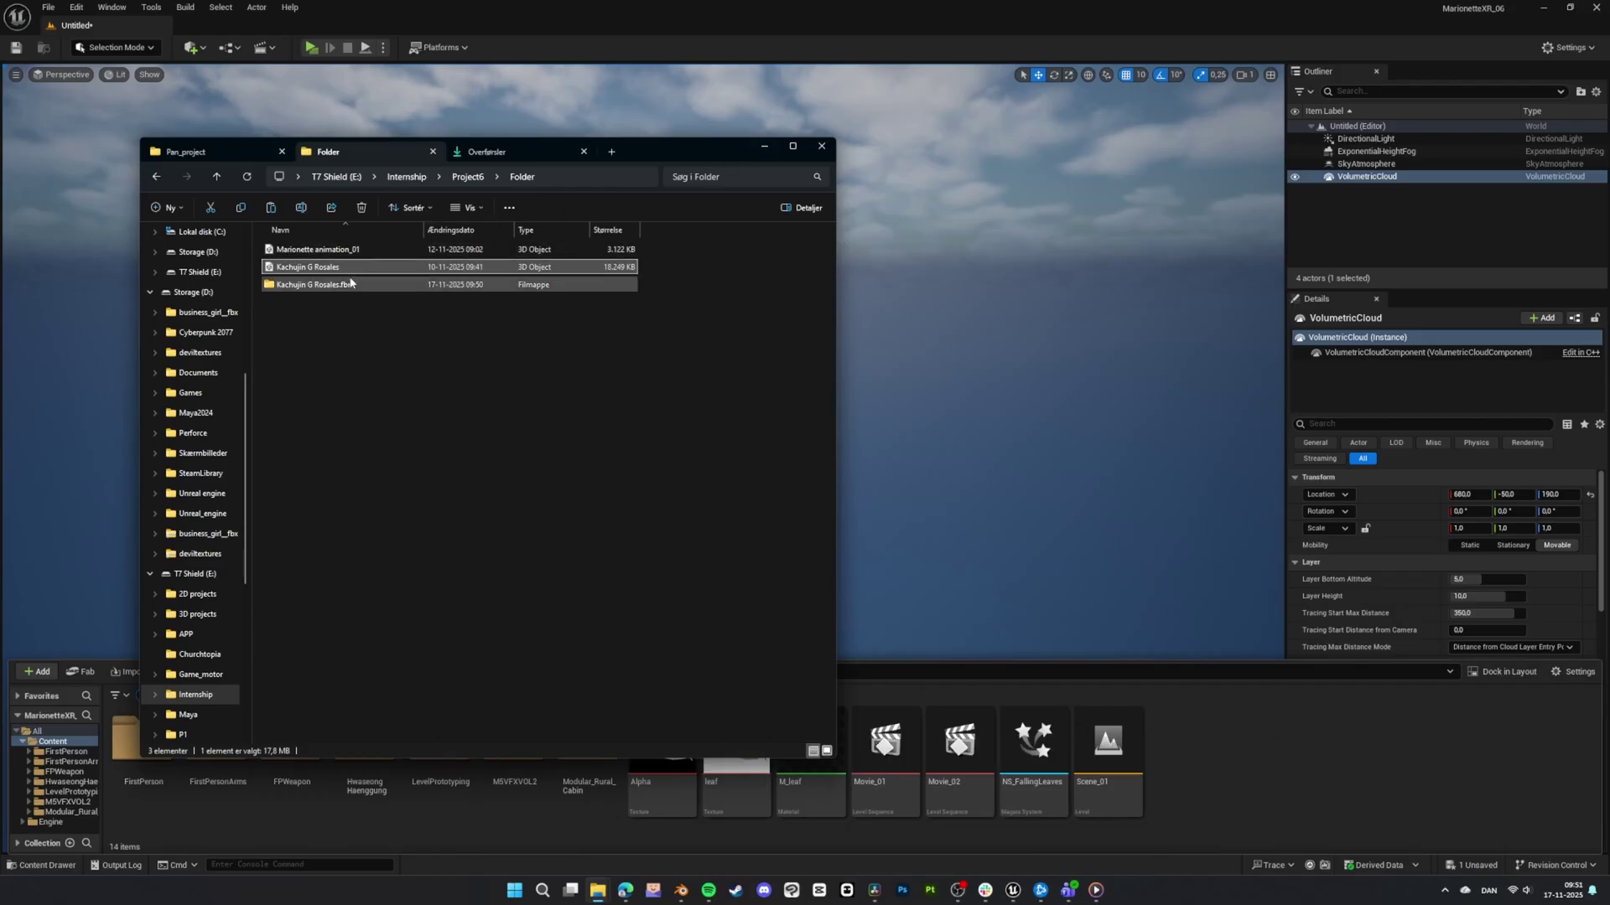
{"action": "left_click_drag", "start_coordinate": [983, 659], "coordinate": [1205, 746]}
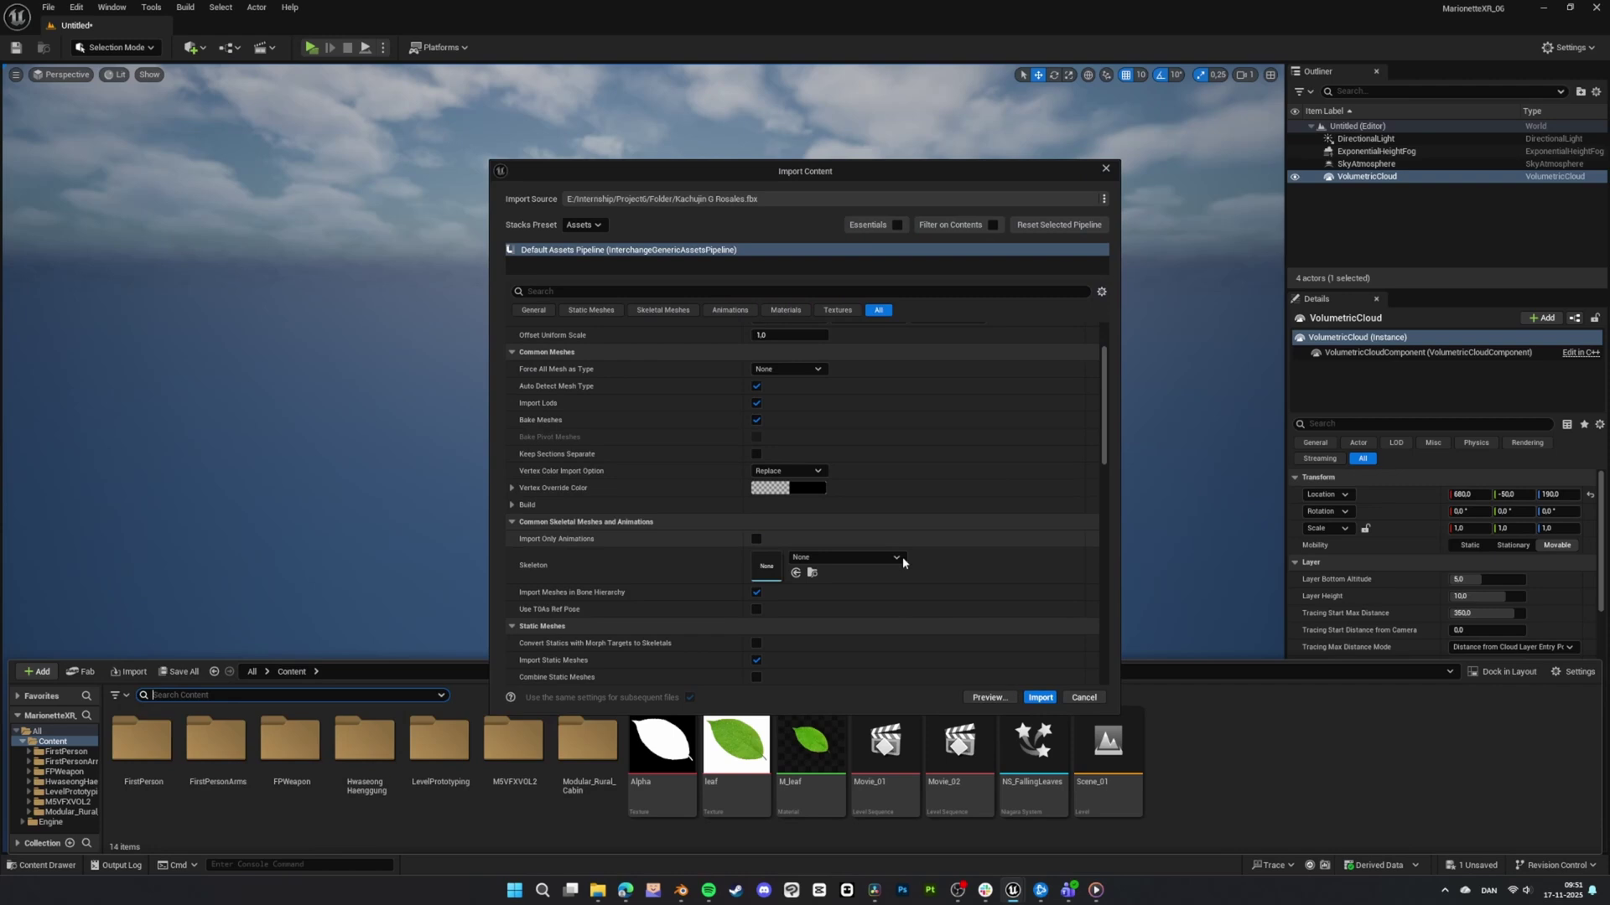
{"action": "left_click", "coordinate": [1038, 697]}
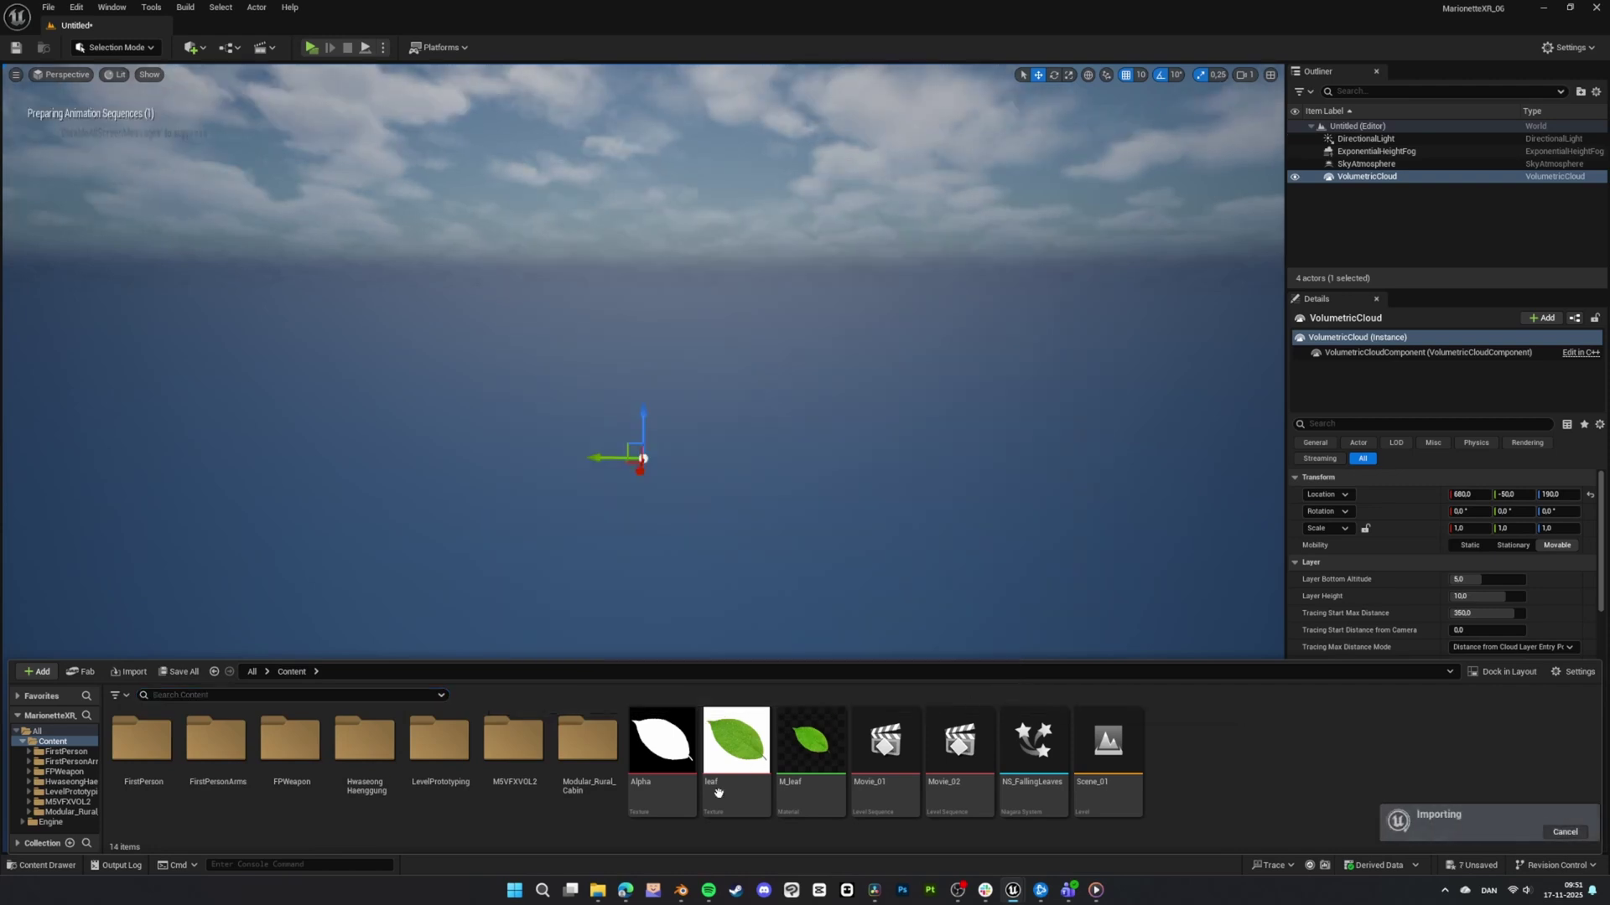
{"action": "mouse_move", "coordinate": [606, 900]}
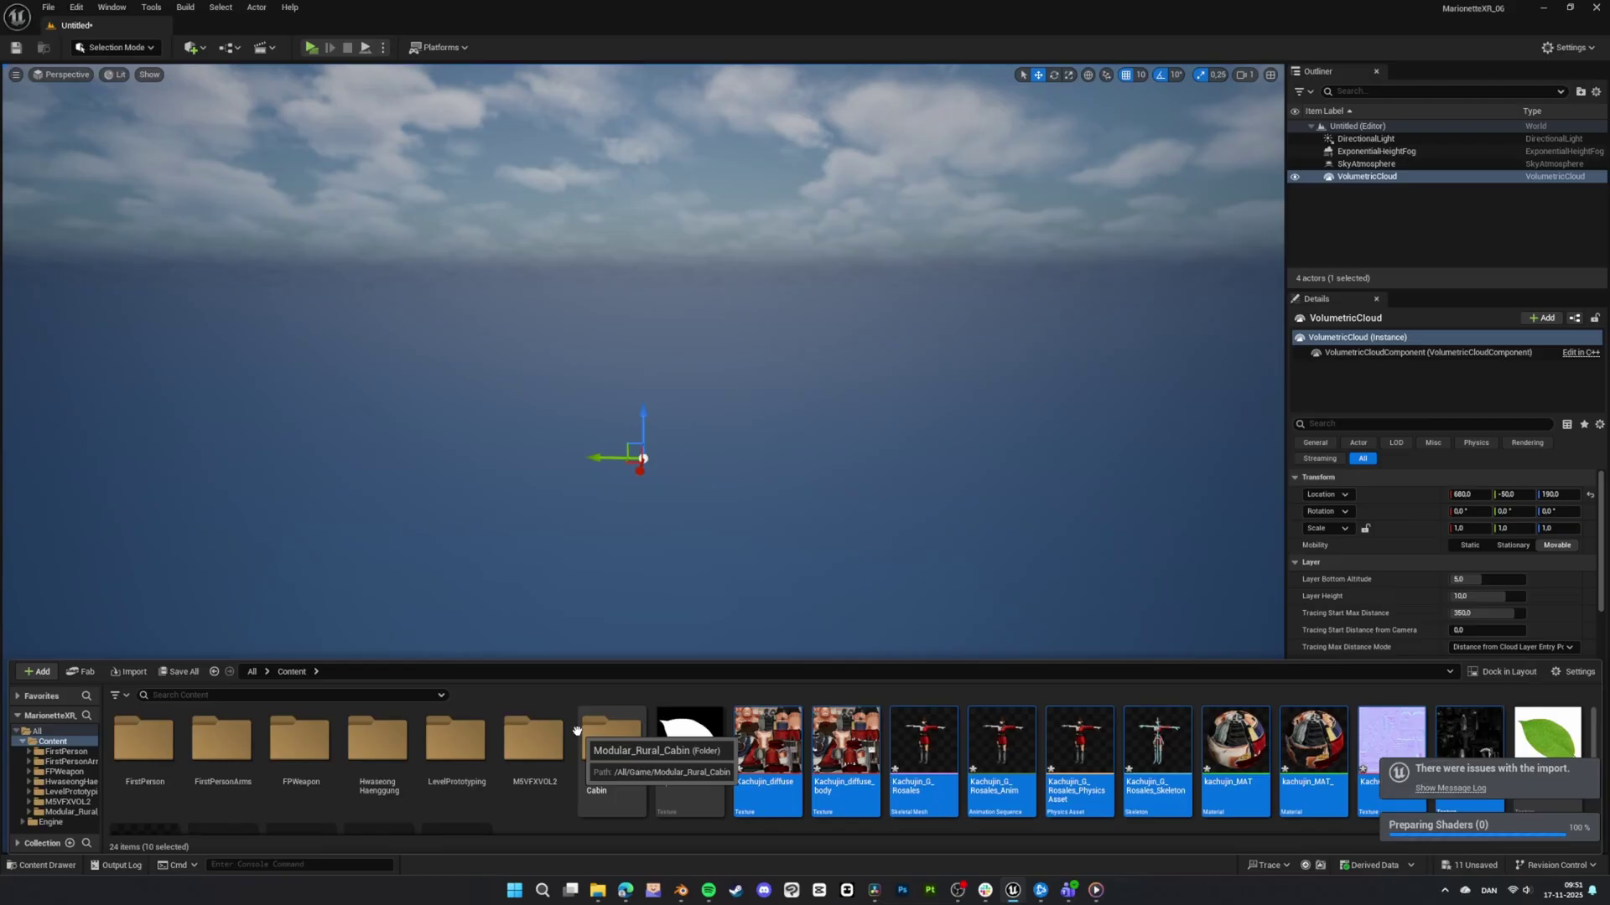
Import Marionette animation_01.fbx as animation only, targeting Kachujin_G_Rosales_Skeleton.
{"action": "left_click", "coordinate": [568, 839]}
{"action": "left_click_drag", "start_coordinate": [352, 250], "coordinate": [1045, 724]}
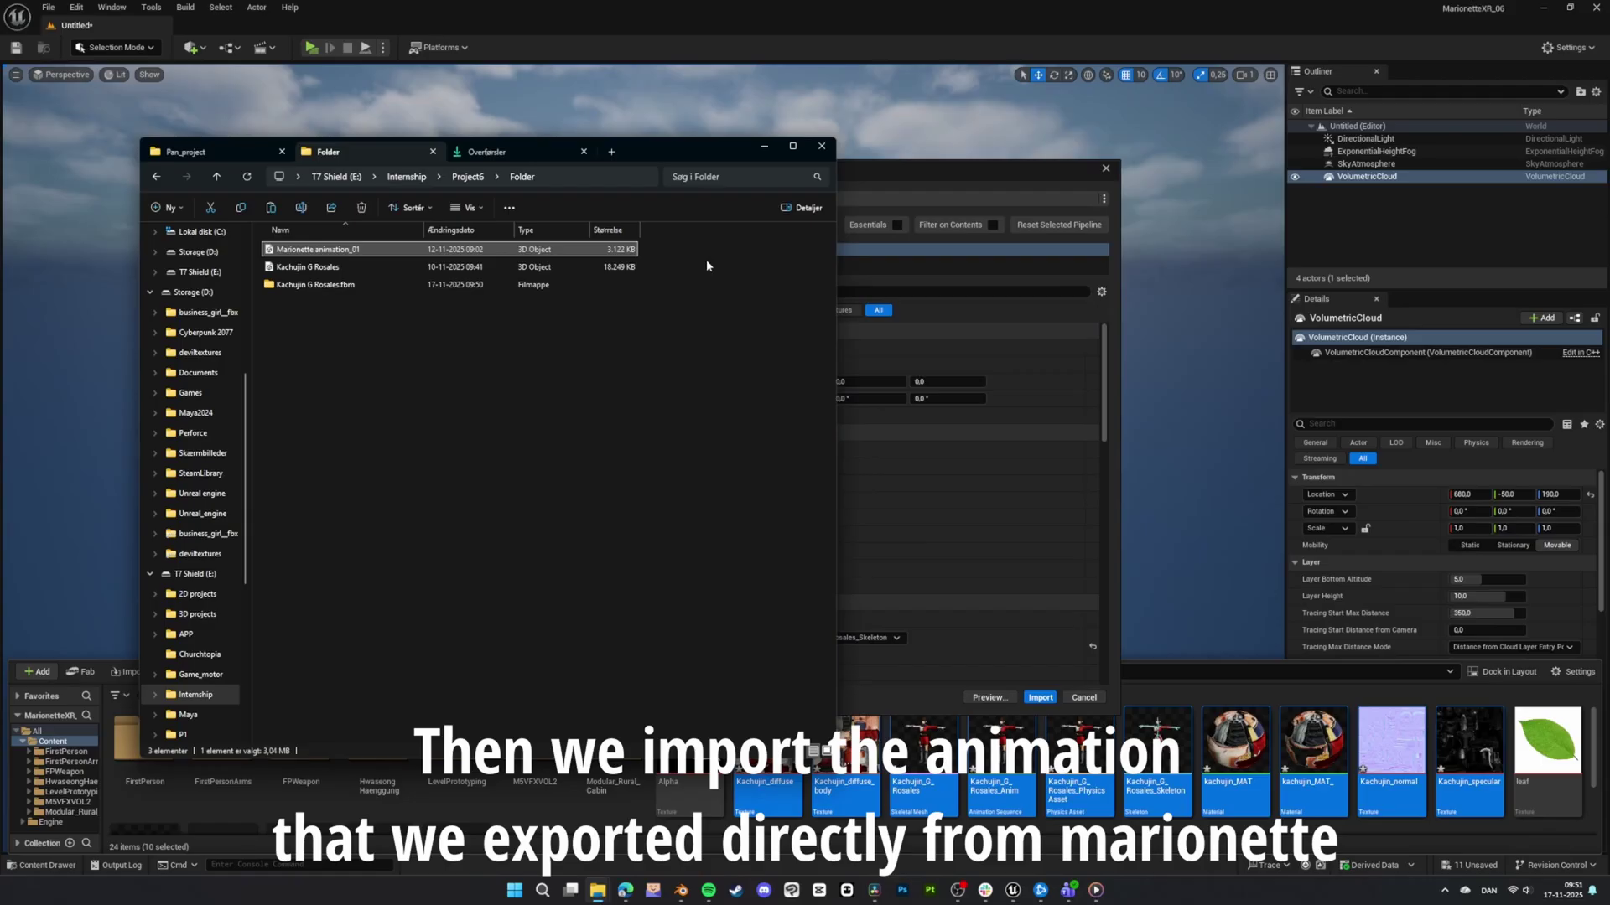
{"action": "left_click", "coordinate": [764, 147]}
{"action": "scroll", "coordinate": [867, 555], "scroll_direction": "down", "scroll_amount": 3}
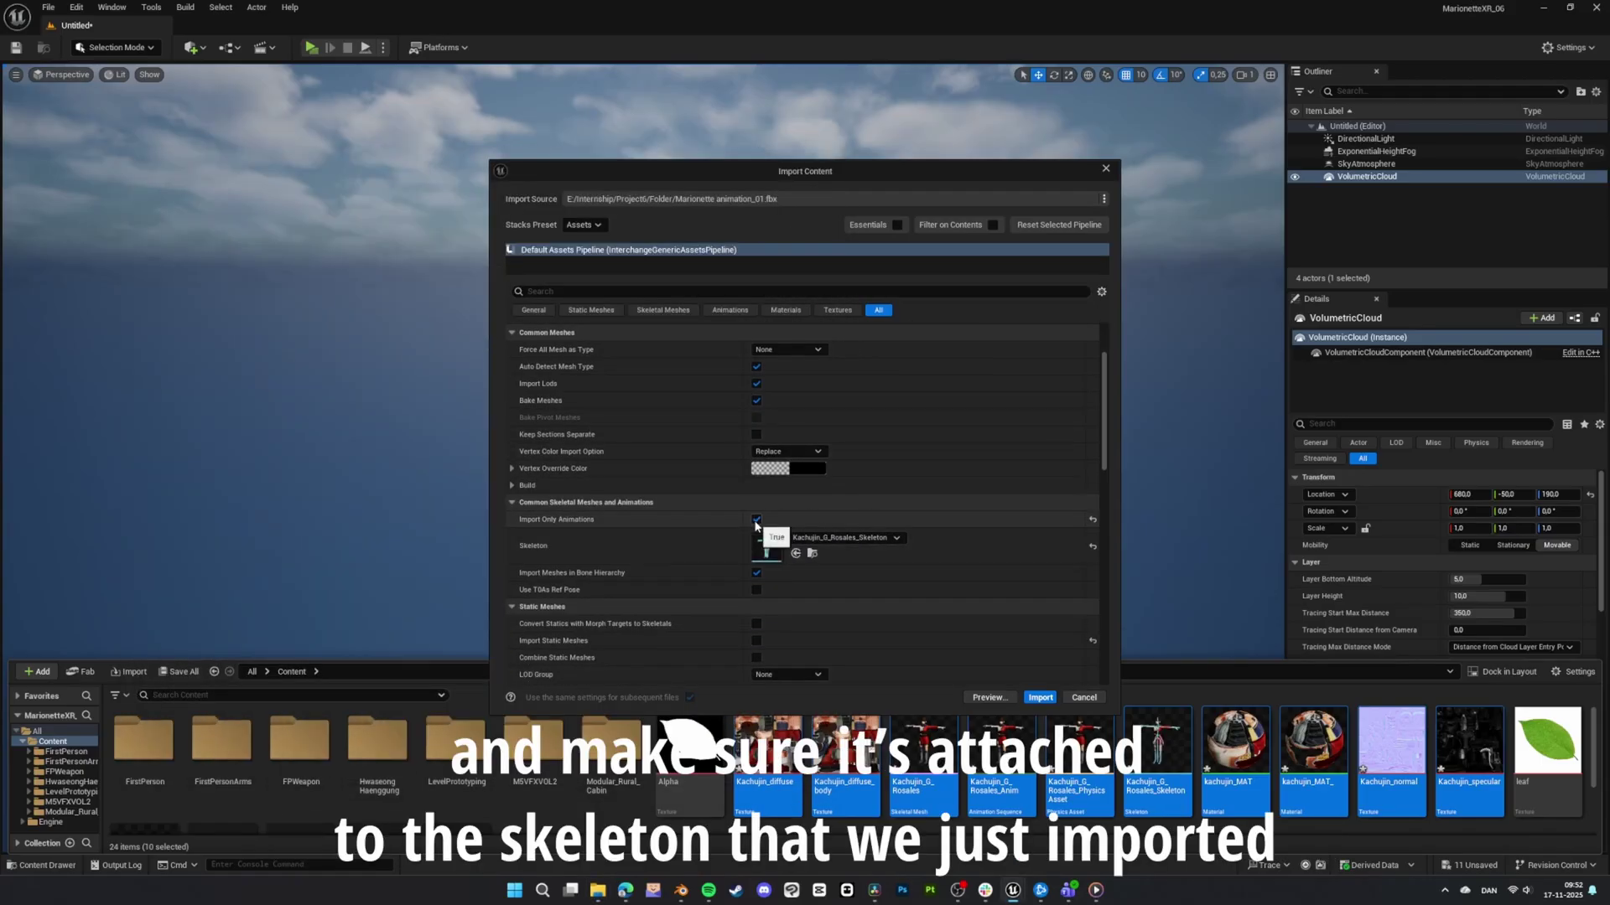
{"action": "scroll", "coordinate": [763, 557], "scroll_direction": "down", "scroll_amount": 2}
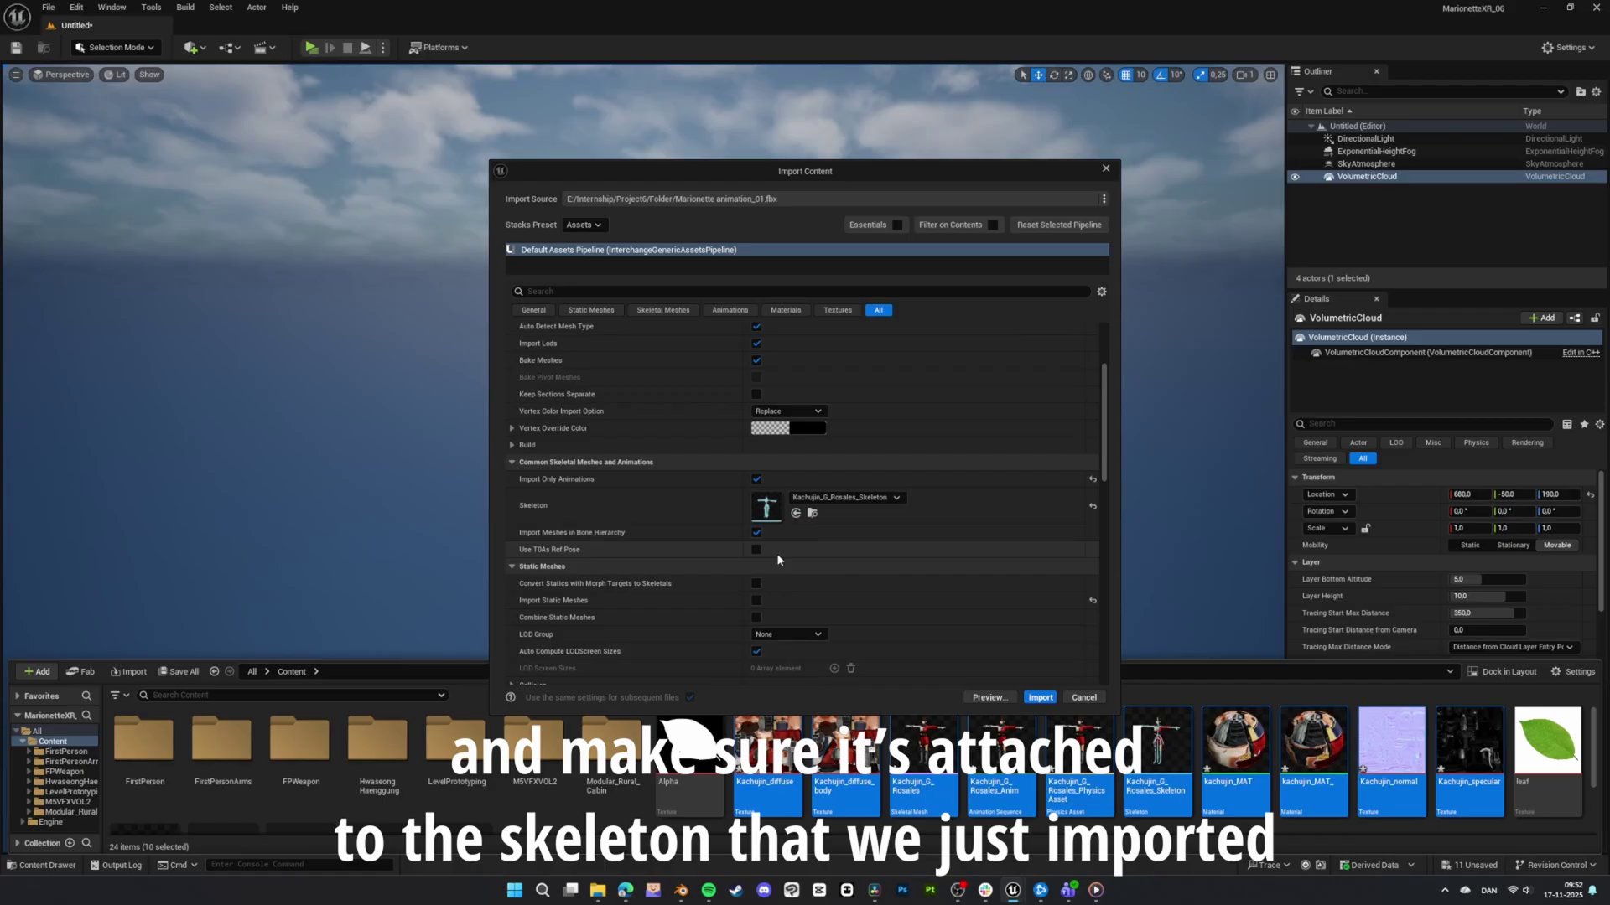
{"action": "scroll", "coordinate": [765, 557], "scroll_direction": "down", "scroll_amount": 3}
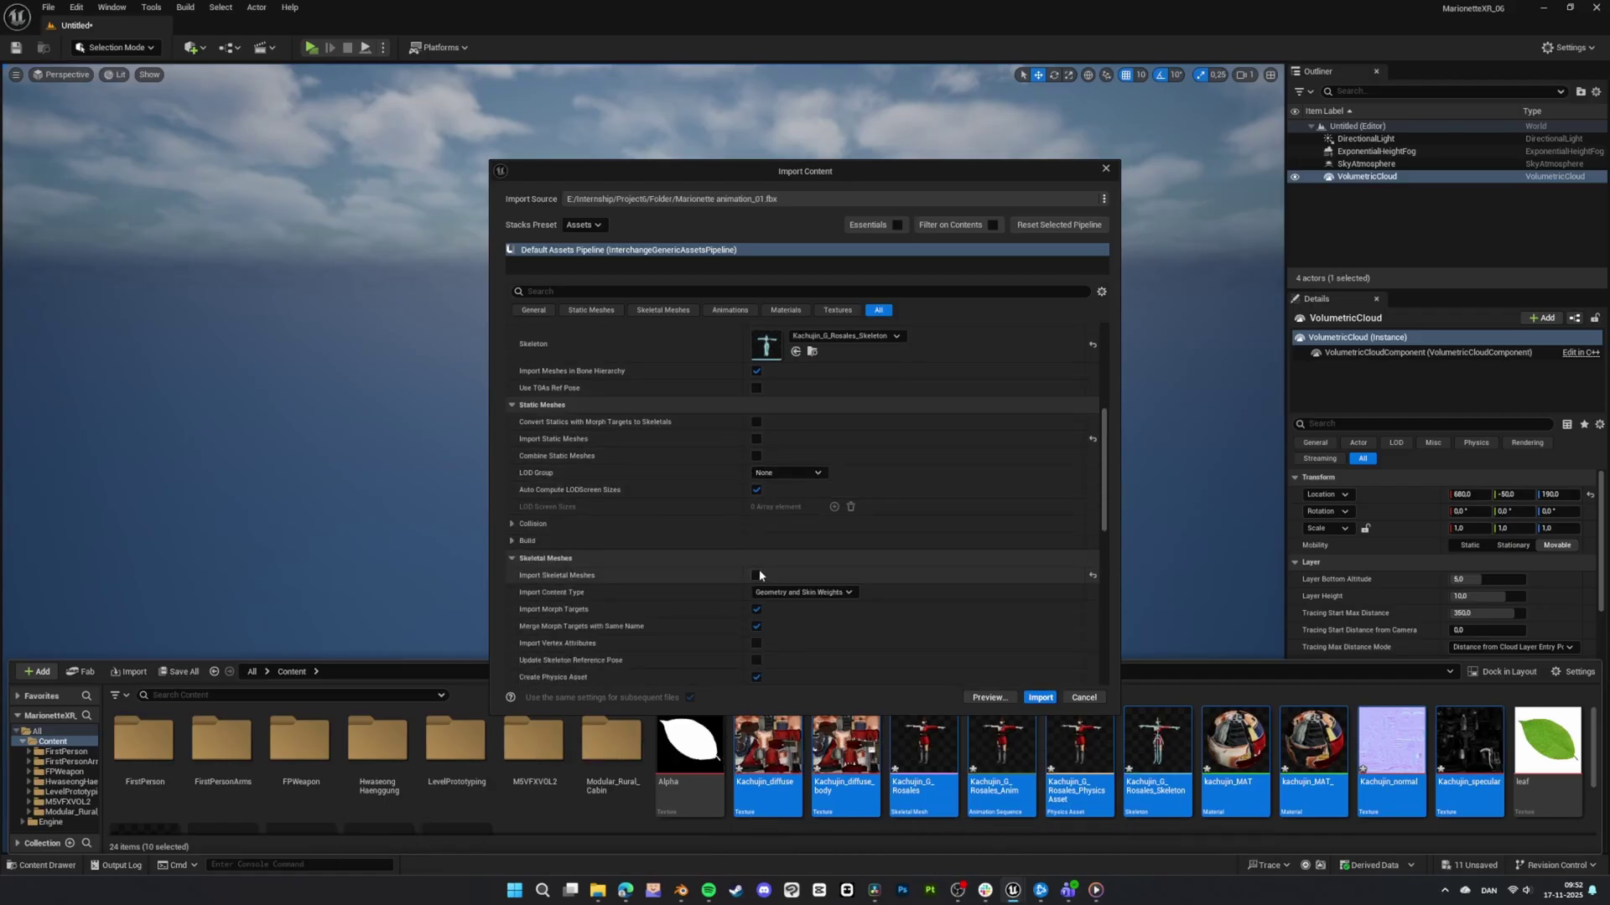
{"action": "left_click", "coordinate": [872, 337]}
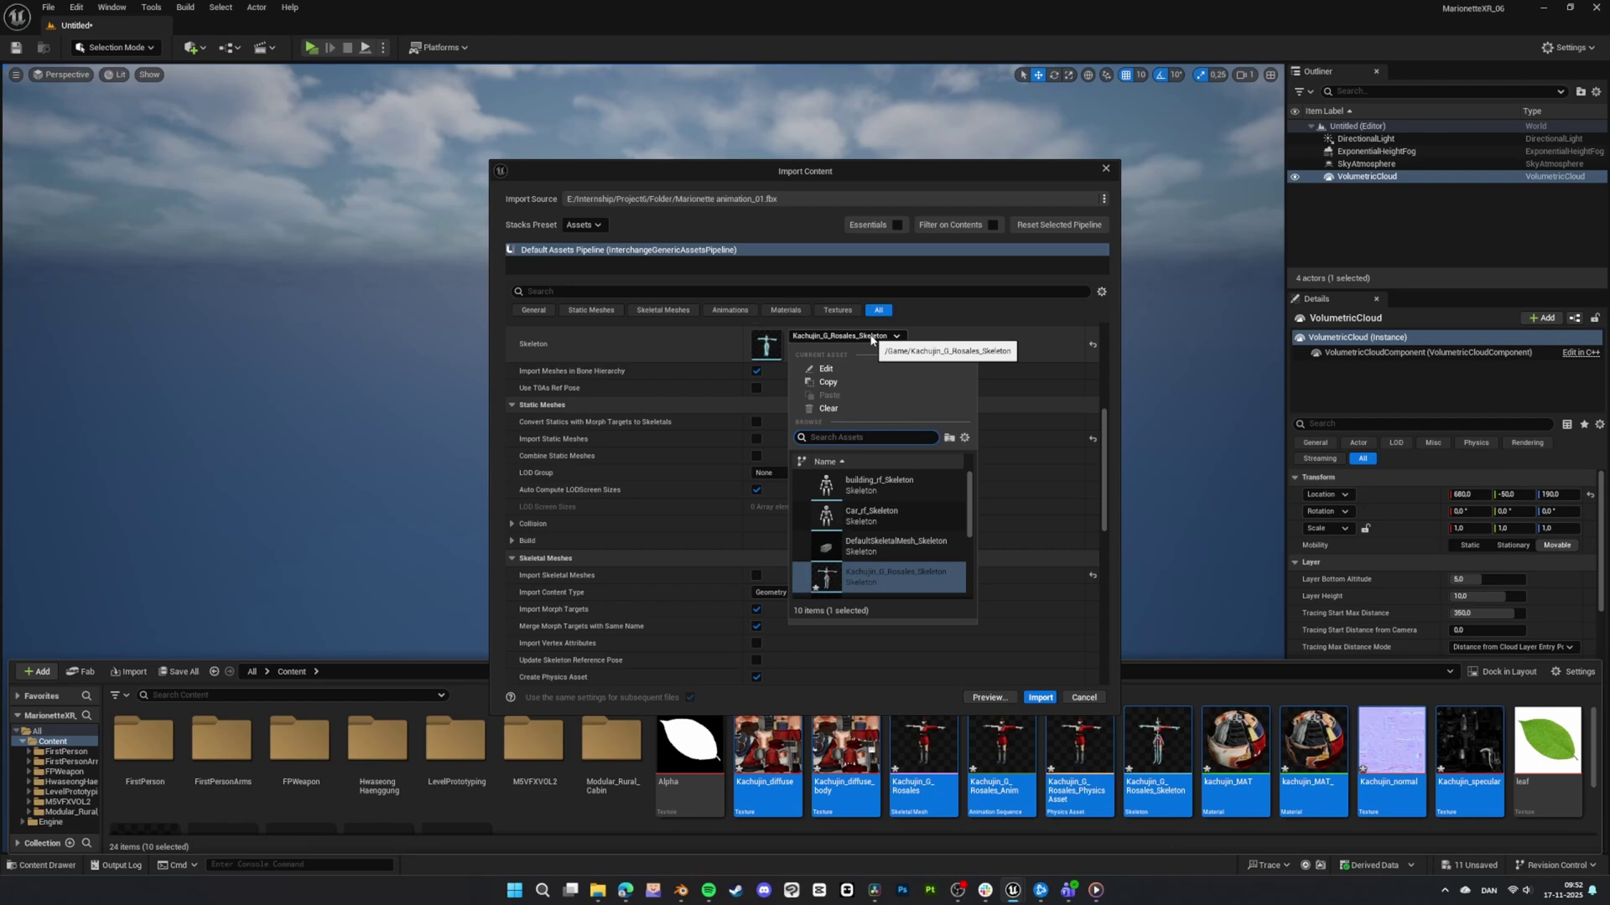
{"action": "left_click", "coordinate": [871, 337]}
{"action": "left_click", "coordinate": [1038, 696]}
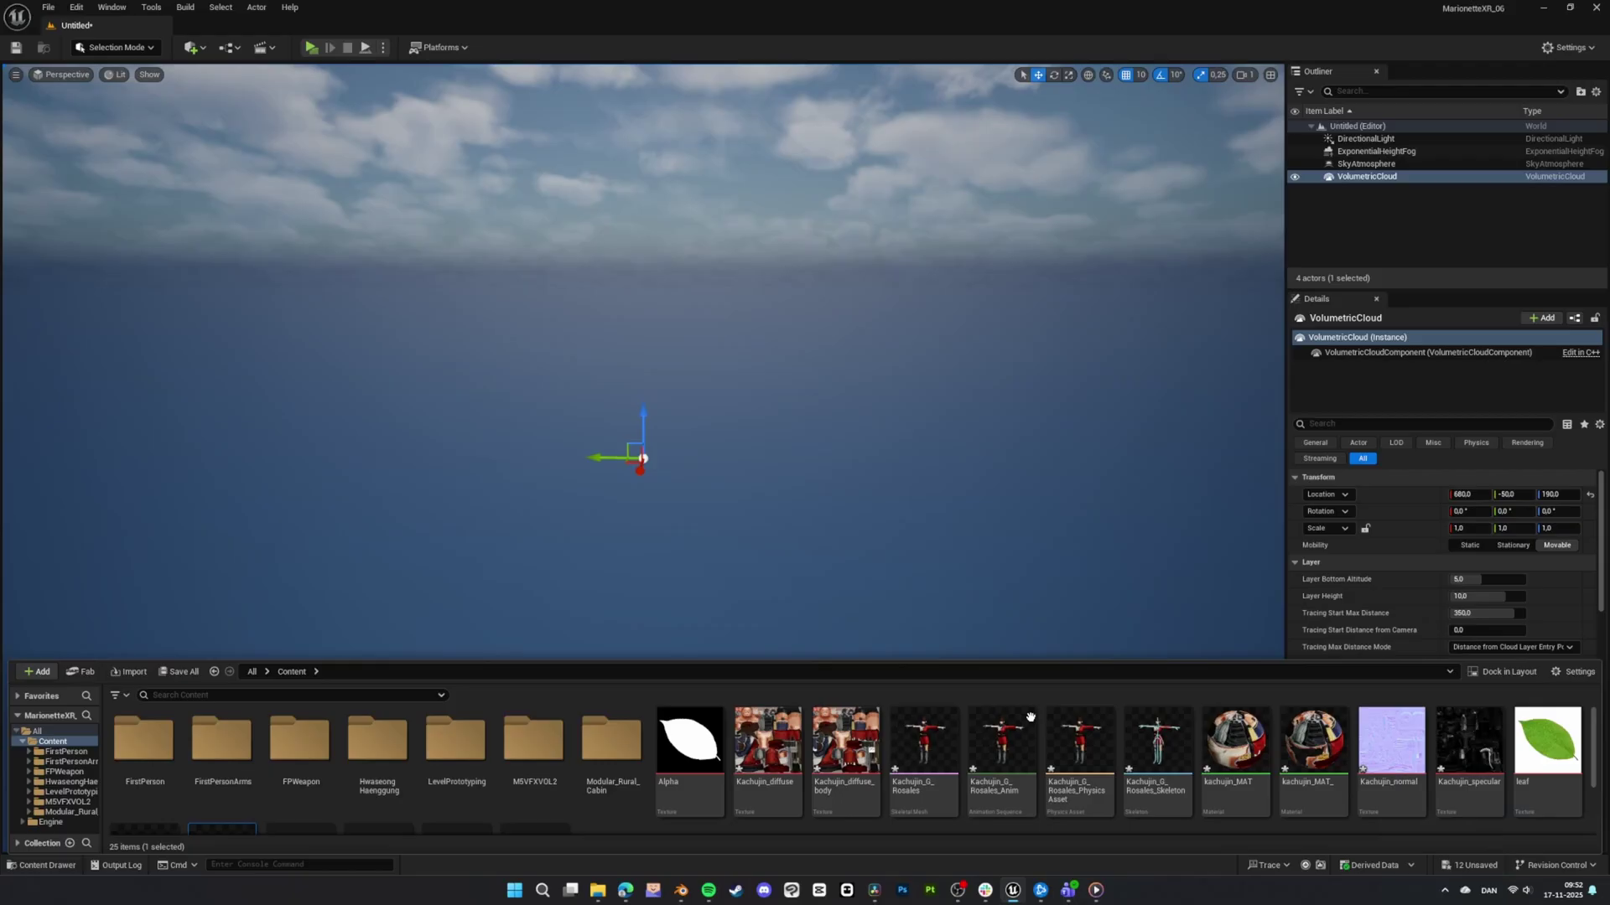
Open the HwaseongHaenggung > Meshes > Lower_Parts folder in the Content Drawer.
{"action": "scroll", "coordinate": [1030, 718], "scroll_direction": "down", "scroll_amount": 2}
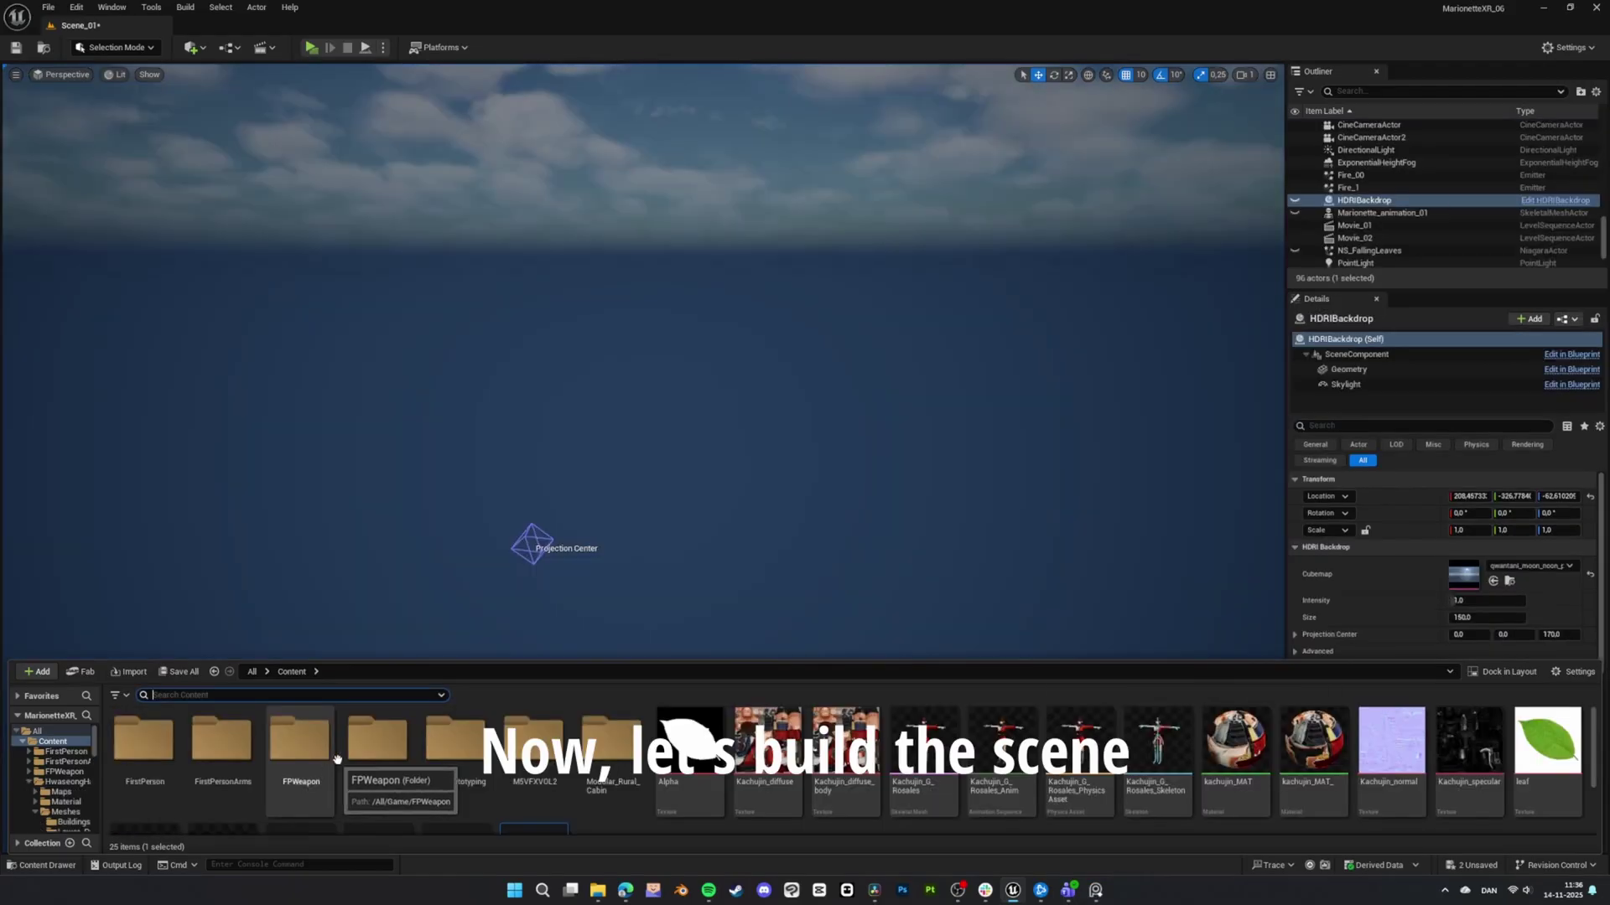
{"action": "double_click", "coordinate": [375, 742]}
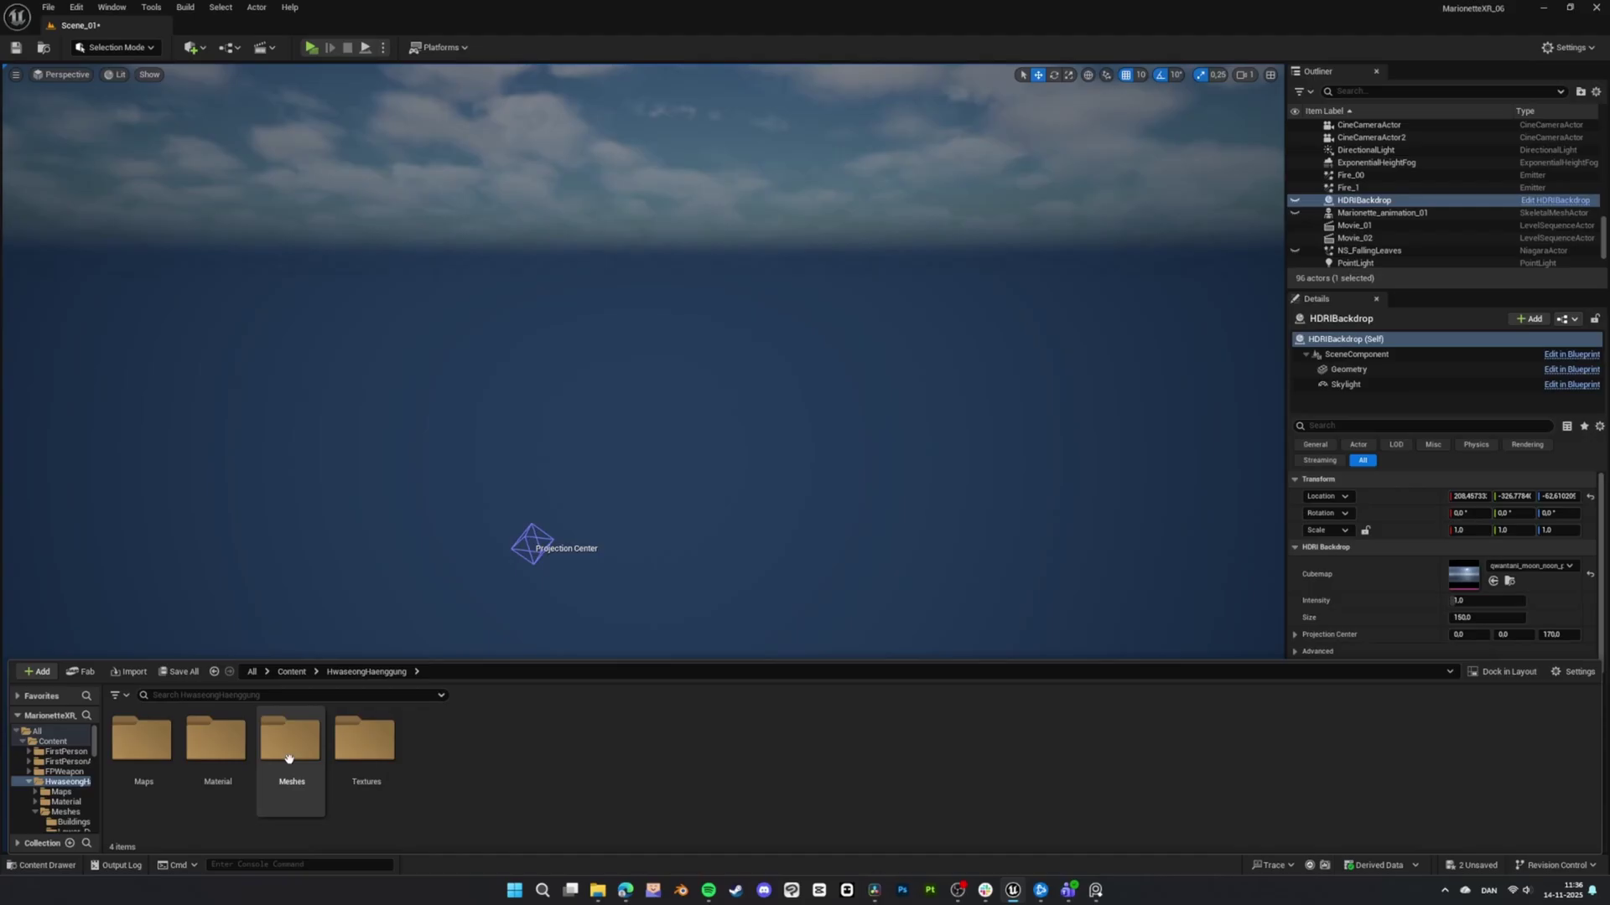
{"action": "left_click", "coordinate": [288, 758]}
{"action": "double_click", "coordinate": [287, 759]}
{"action": "double_click", "coordinate": [220, 746]}
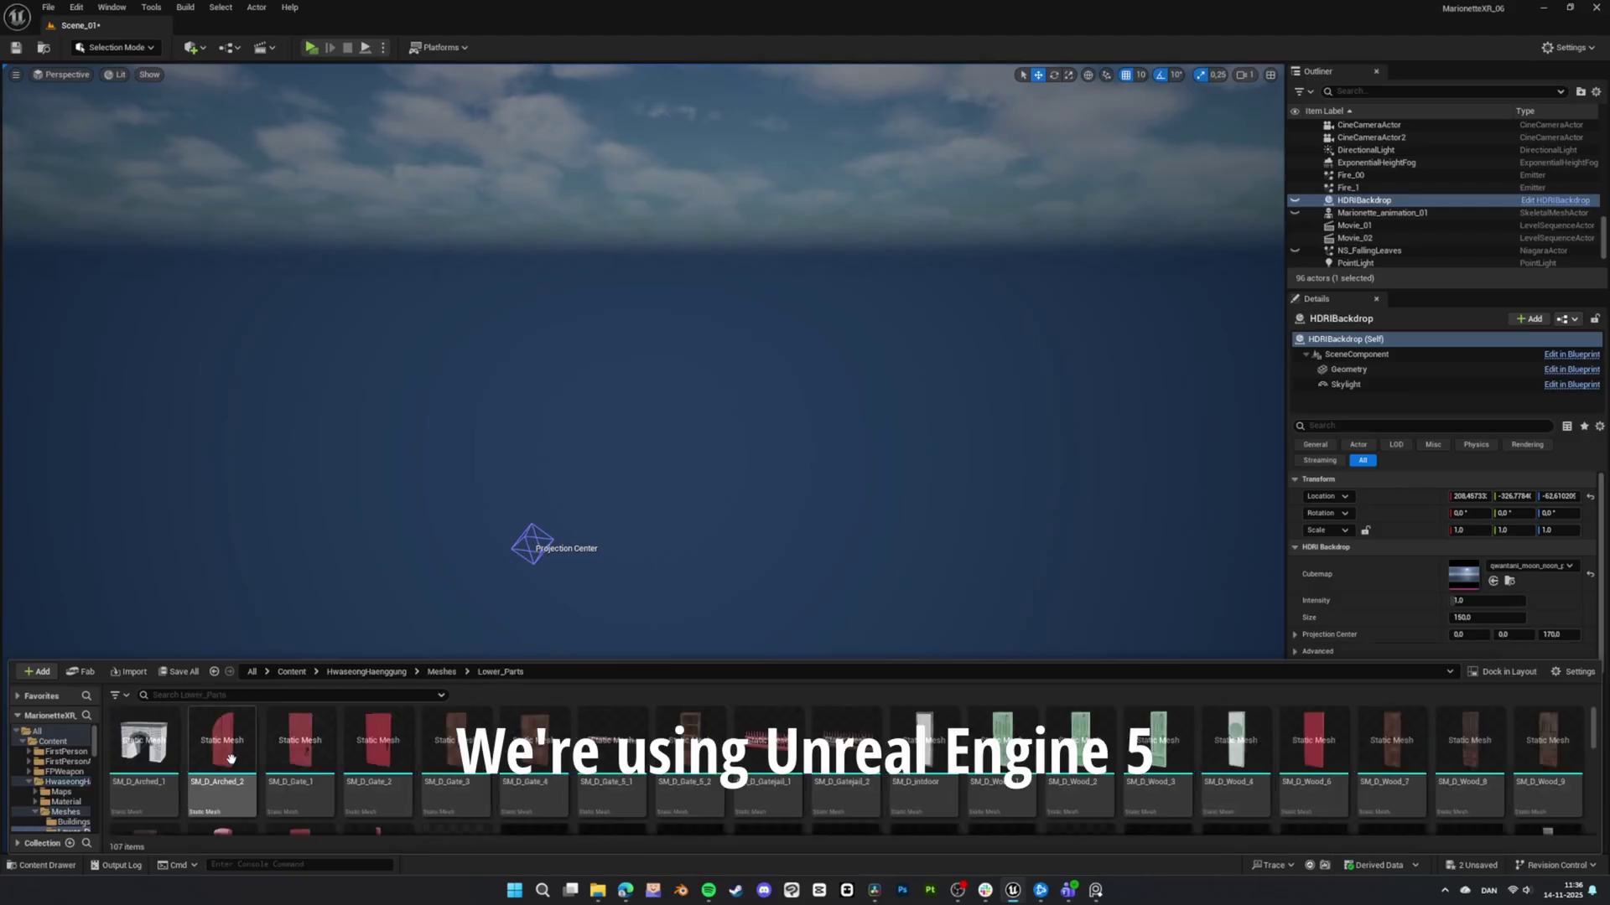
Select SM_F_Sand_1 and lay the sand tiles as the level's ground.
{"action": "scroll", "coordinate": [587, 755], "scroll_direction": "down", "scroll_amount": 5}
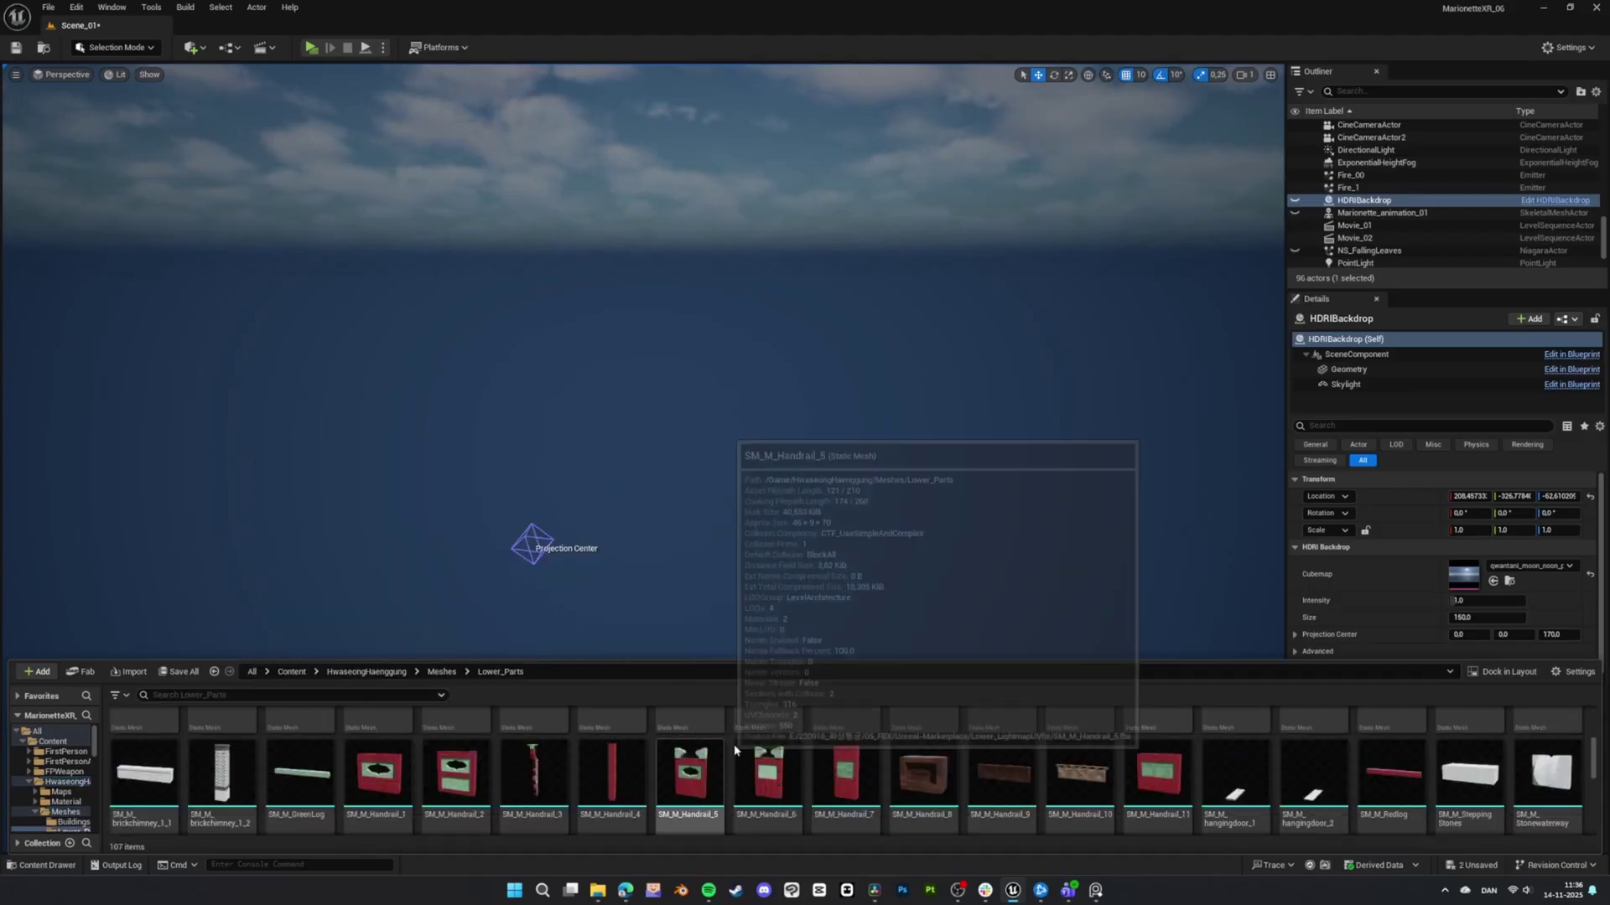
{"action": "scroll", "coordinate": [738, 755], "scroll_direction": "down", "scroll_amount": 5}
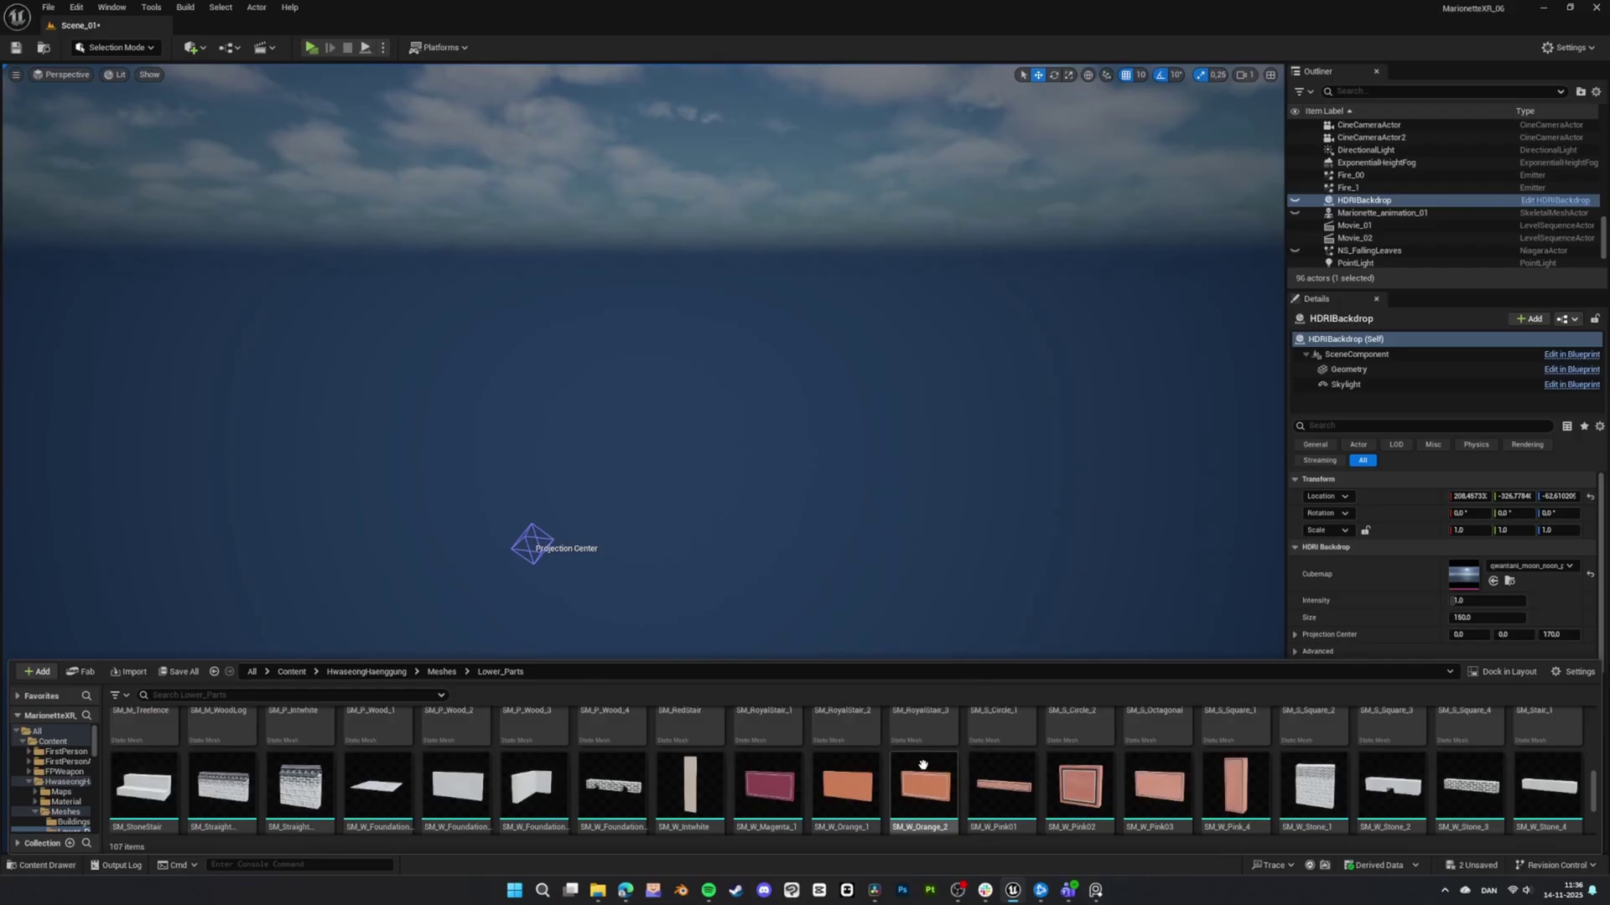
{"action": "scroll", "coordinate": [922, 765], "scroll_direction": "up", "scroll_amount": 5}
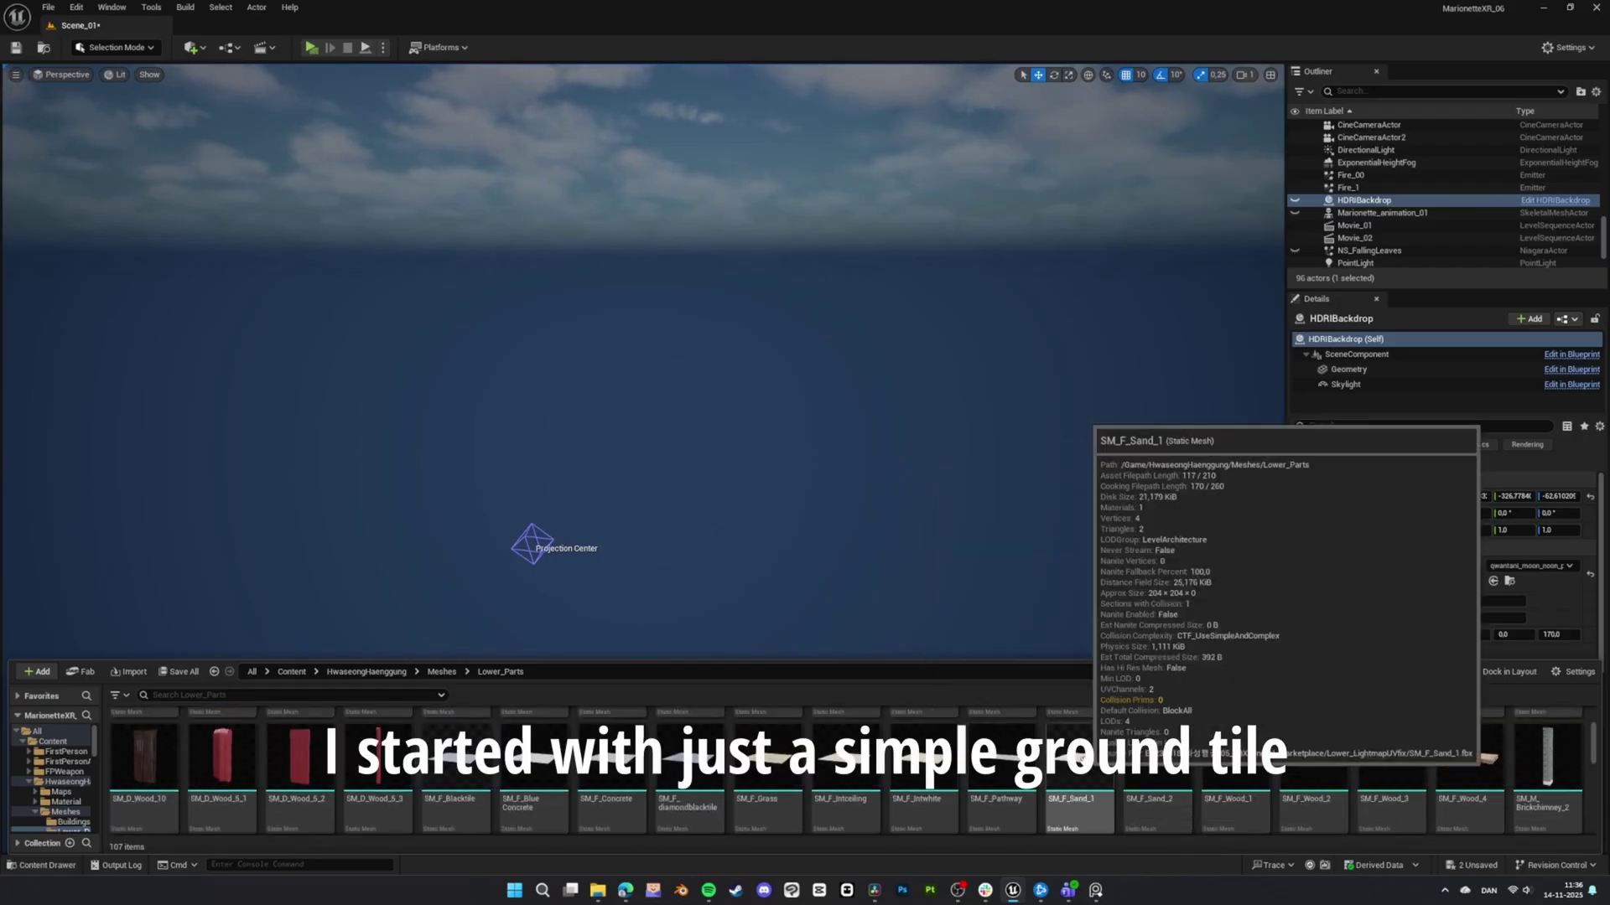
{"action": "left_click", "coordinate": [1080, 765]}
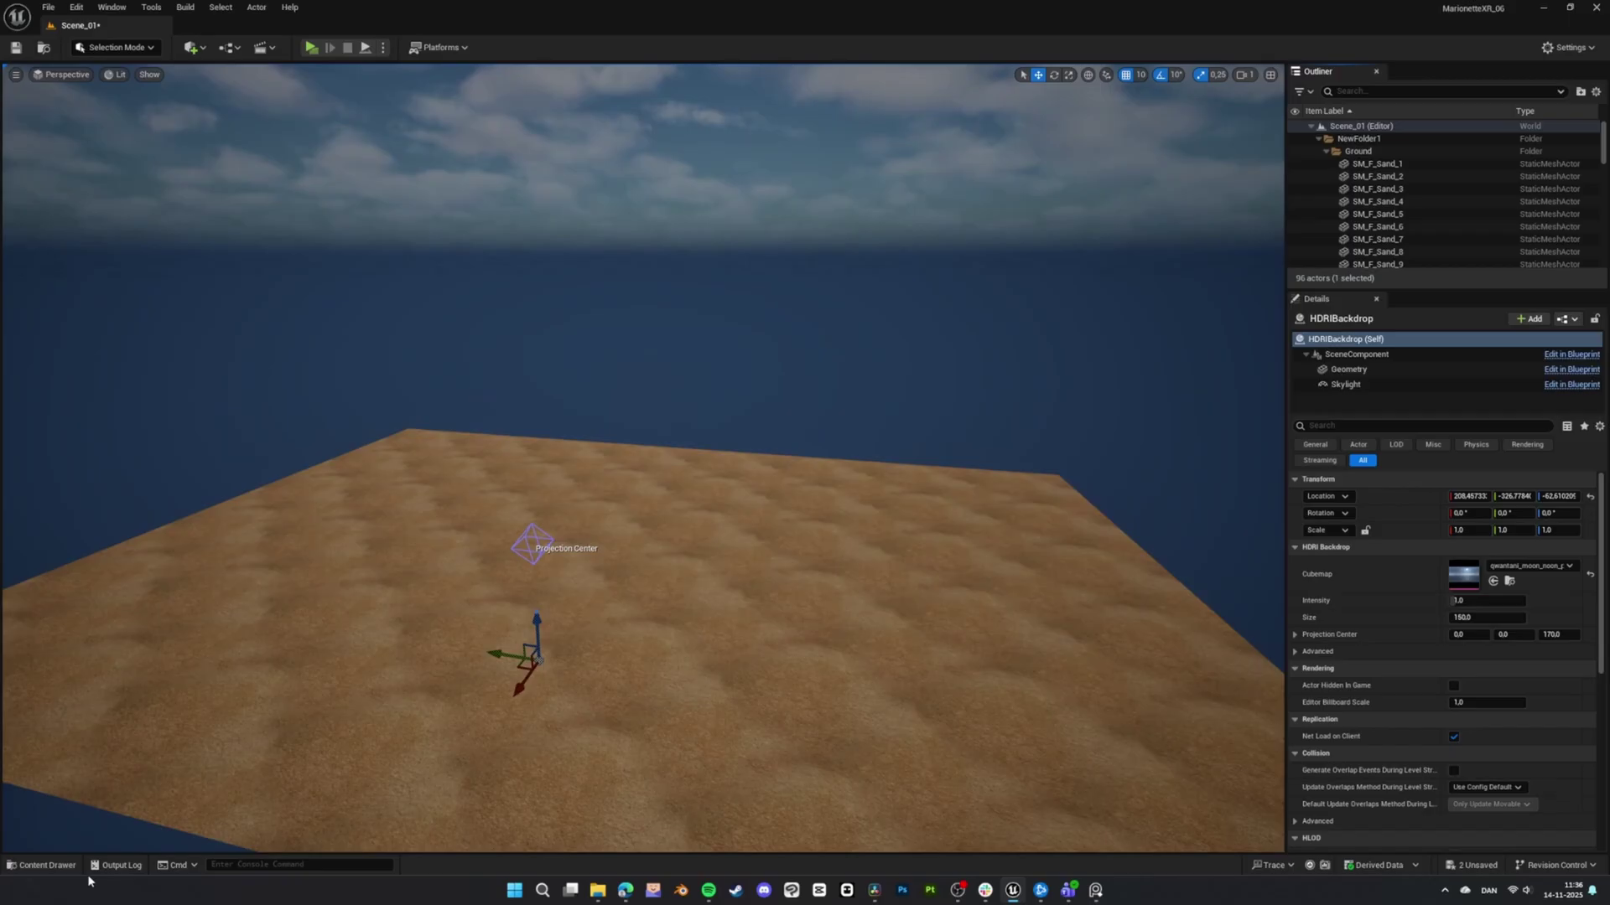
{"action": "left_click", "coordinate": [50, 865]}
{"action": "left_click", "coordinate": [67, 830]}
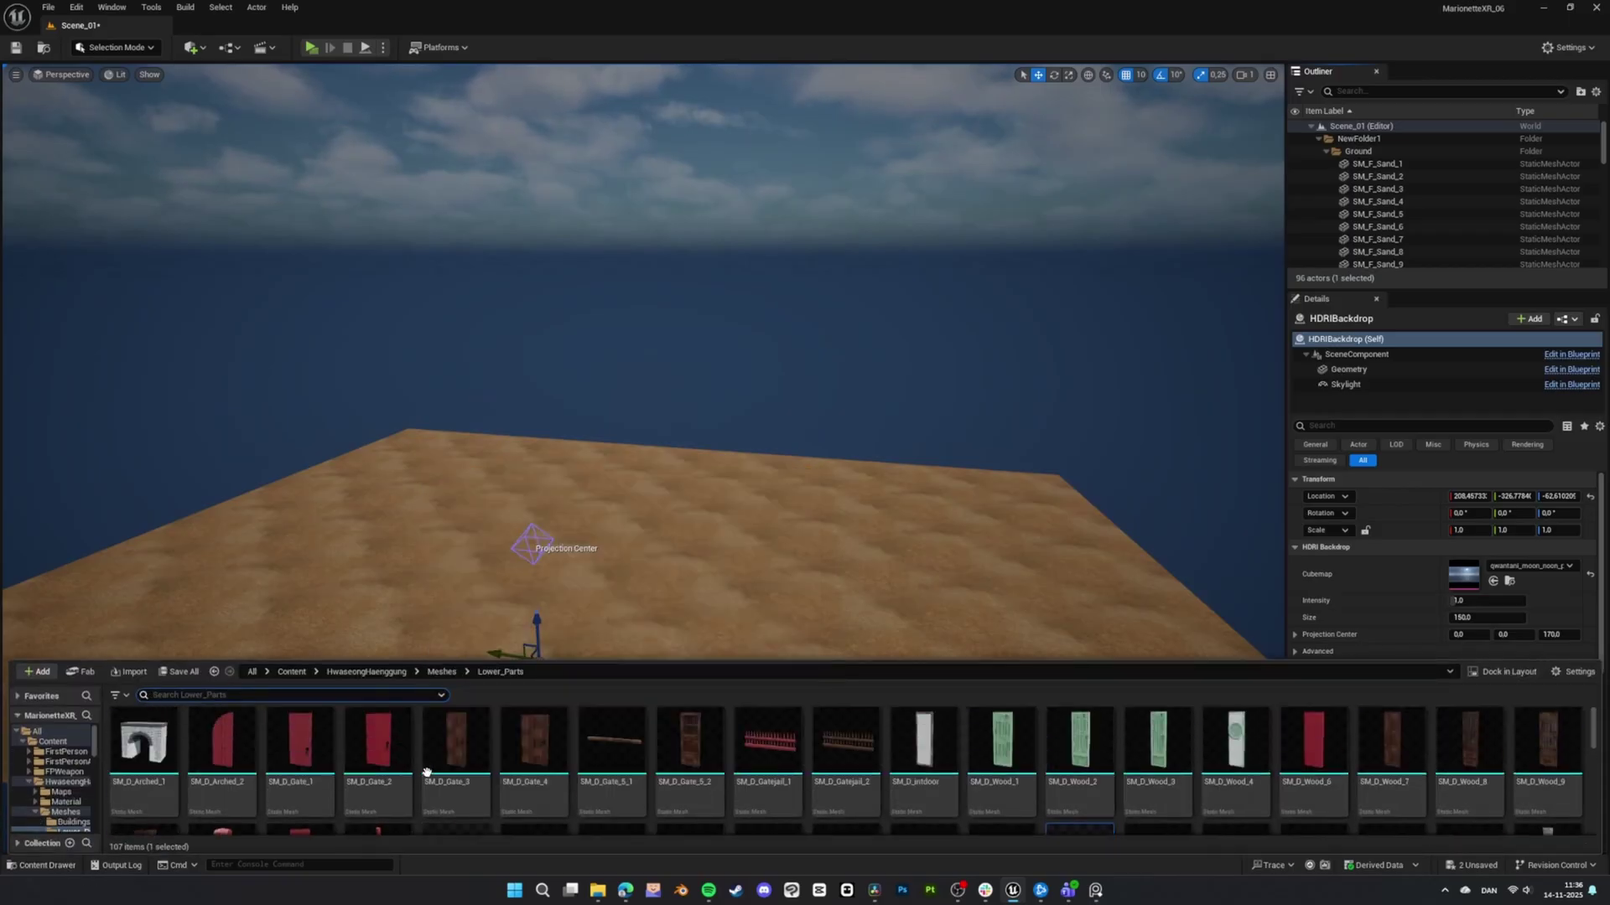
Place SM_Bijangcheong from Meshes > Buildings onto the sand ground.
{"action": "left_click", "coordinate": [442, 673]}
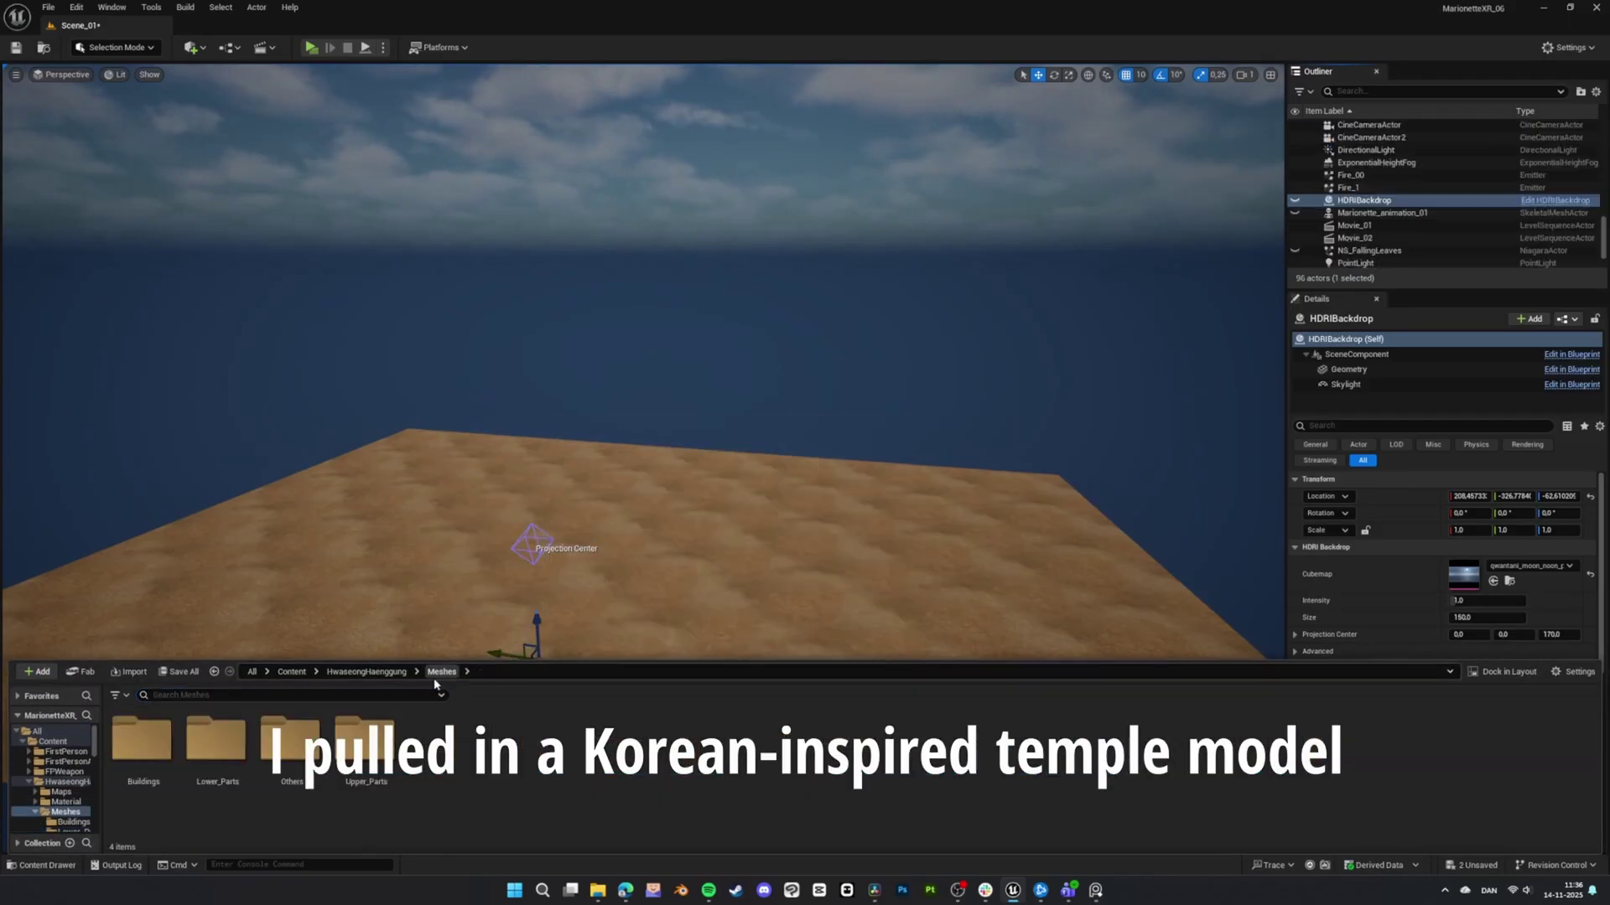
{"action": "double_click", "coordinate": [160, 755]}
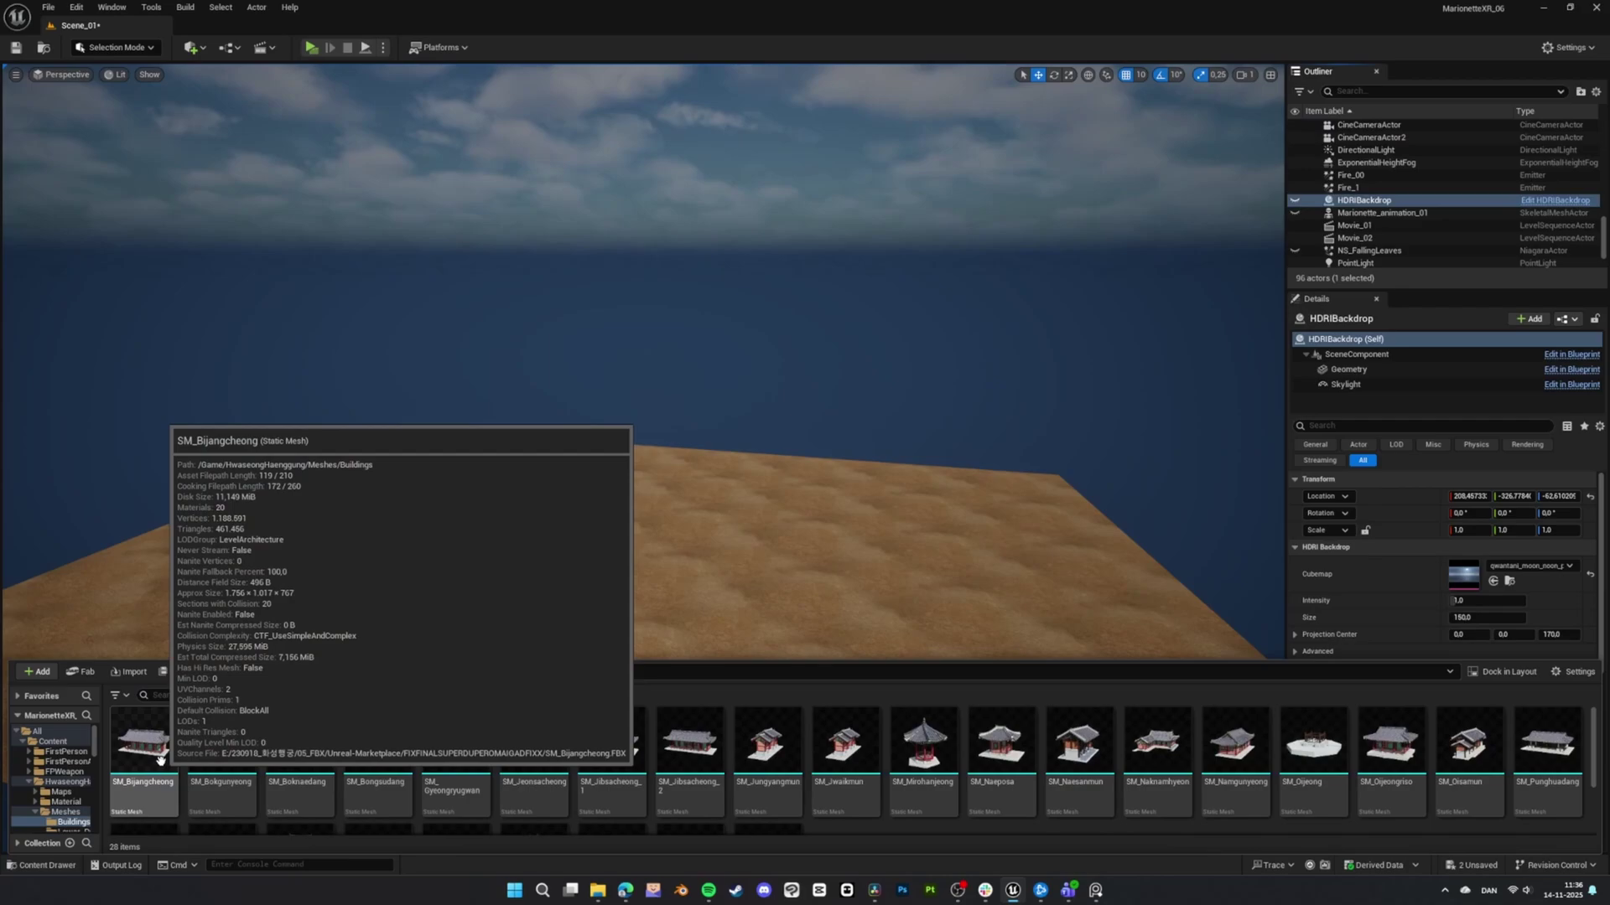
{"action": "left_click_drag", "start_coordinate": [154, 754], "coordinate": [1154, 298]}
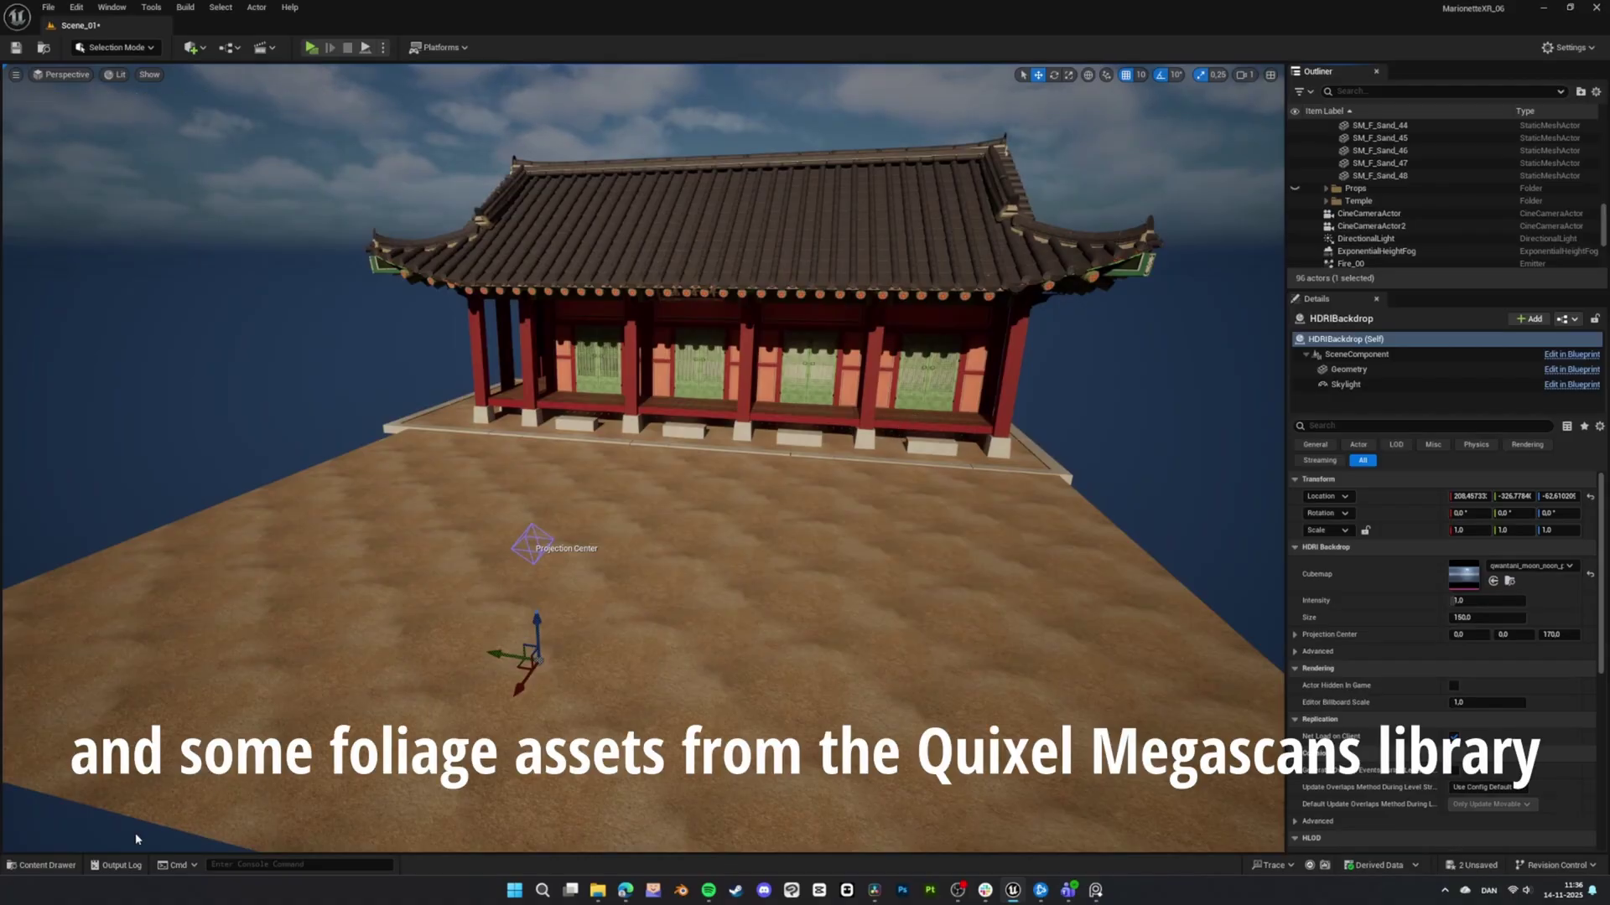
{"action": "left_click", "coordinate": [58, 866]}
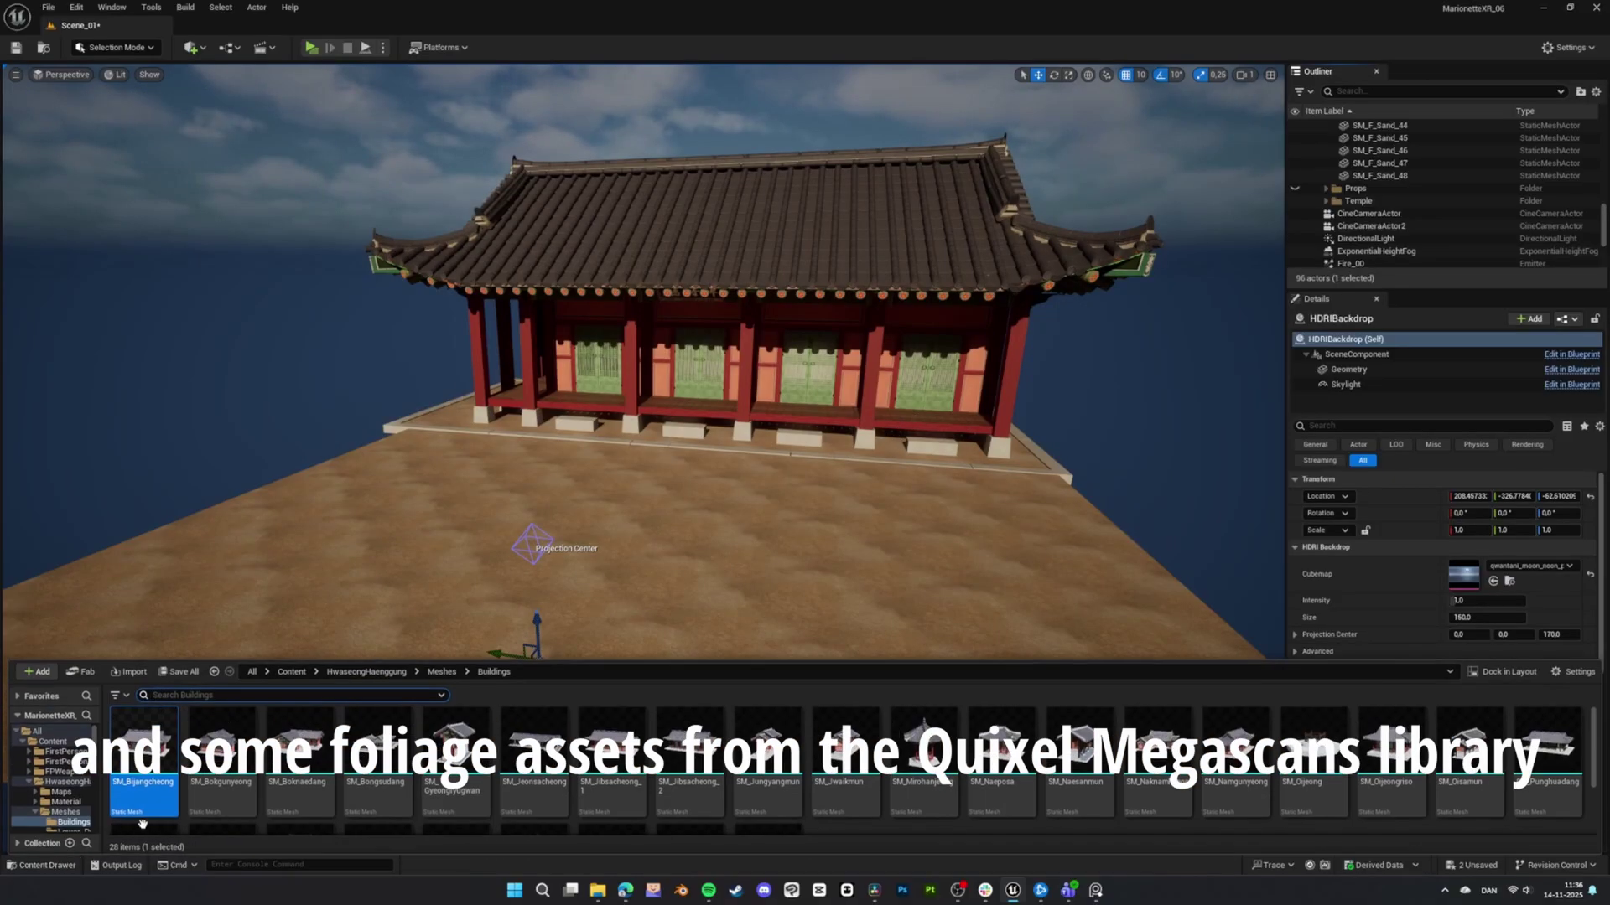
{"action": "left_click", "coordinate": [444, 672]}
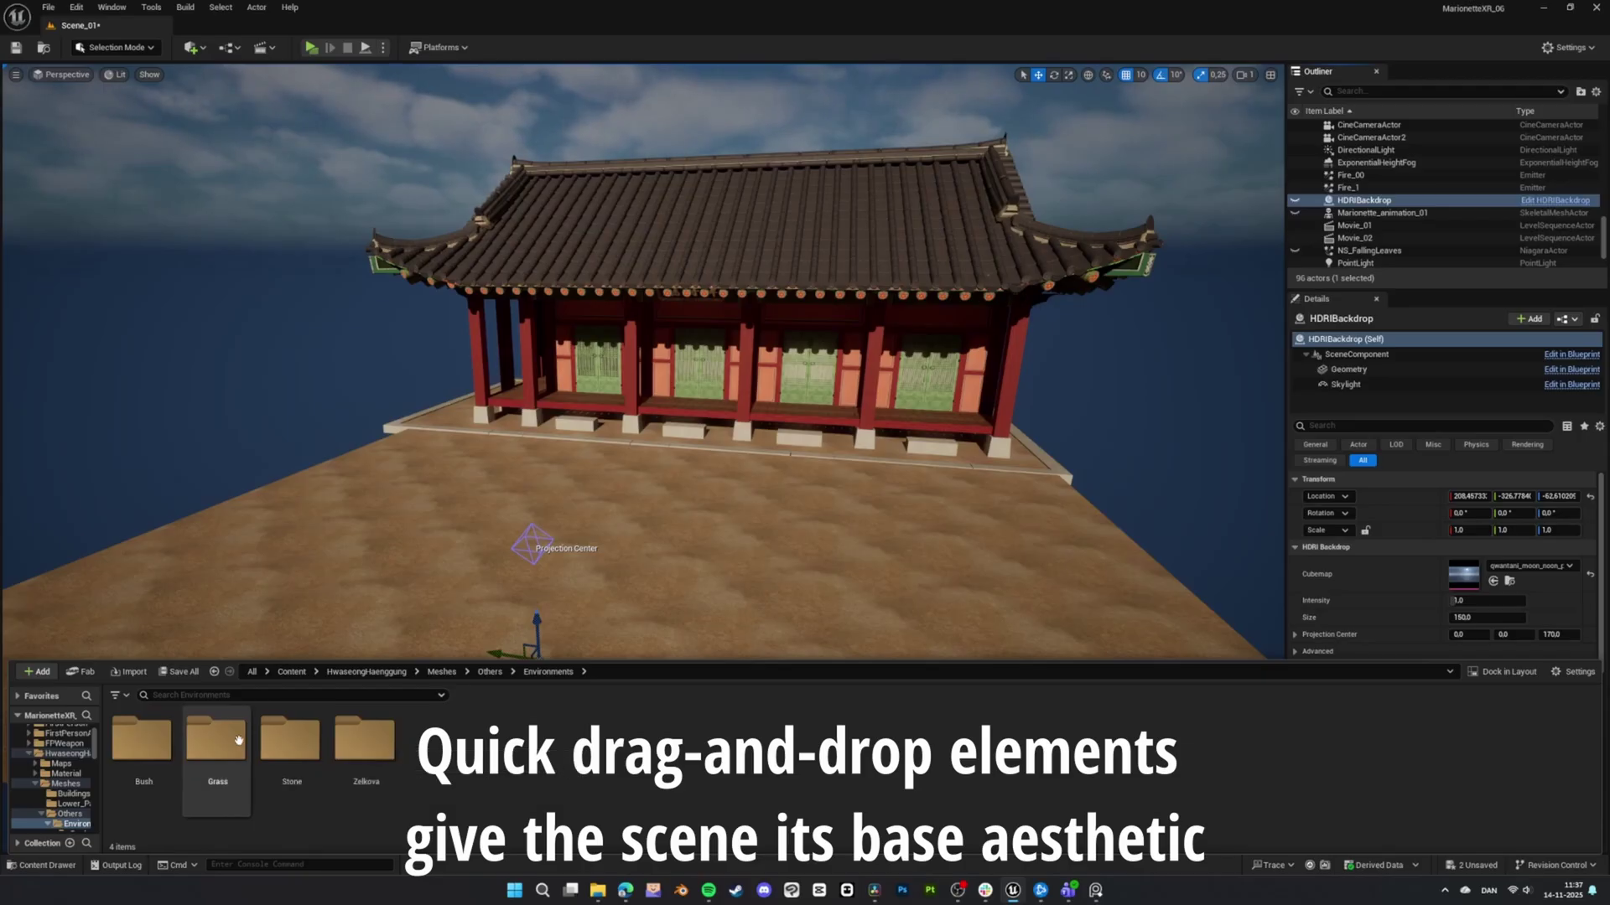
Place SM_Zelkova_1 trees and the stone, bush and grass meshes from the Zelkova folder around the temple.
{"action": "double_click", "coordinate": [344, 738]}
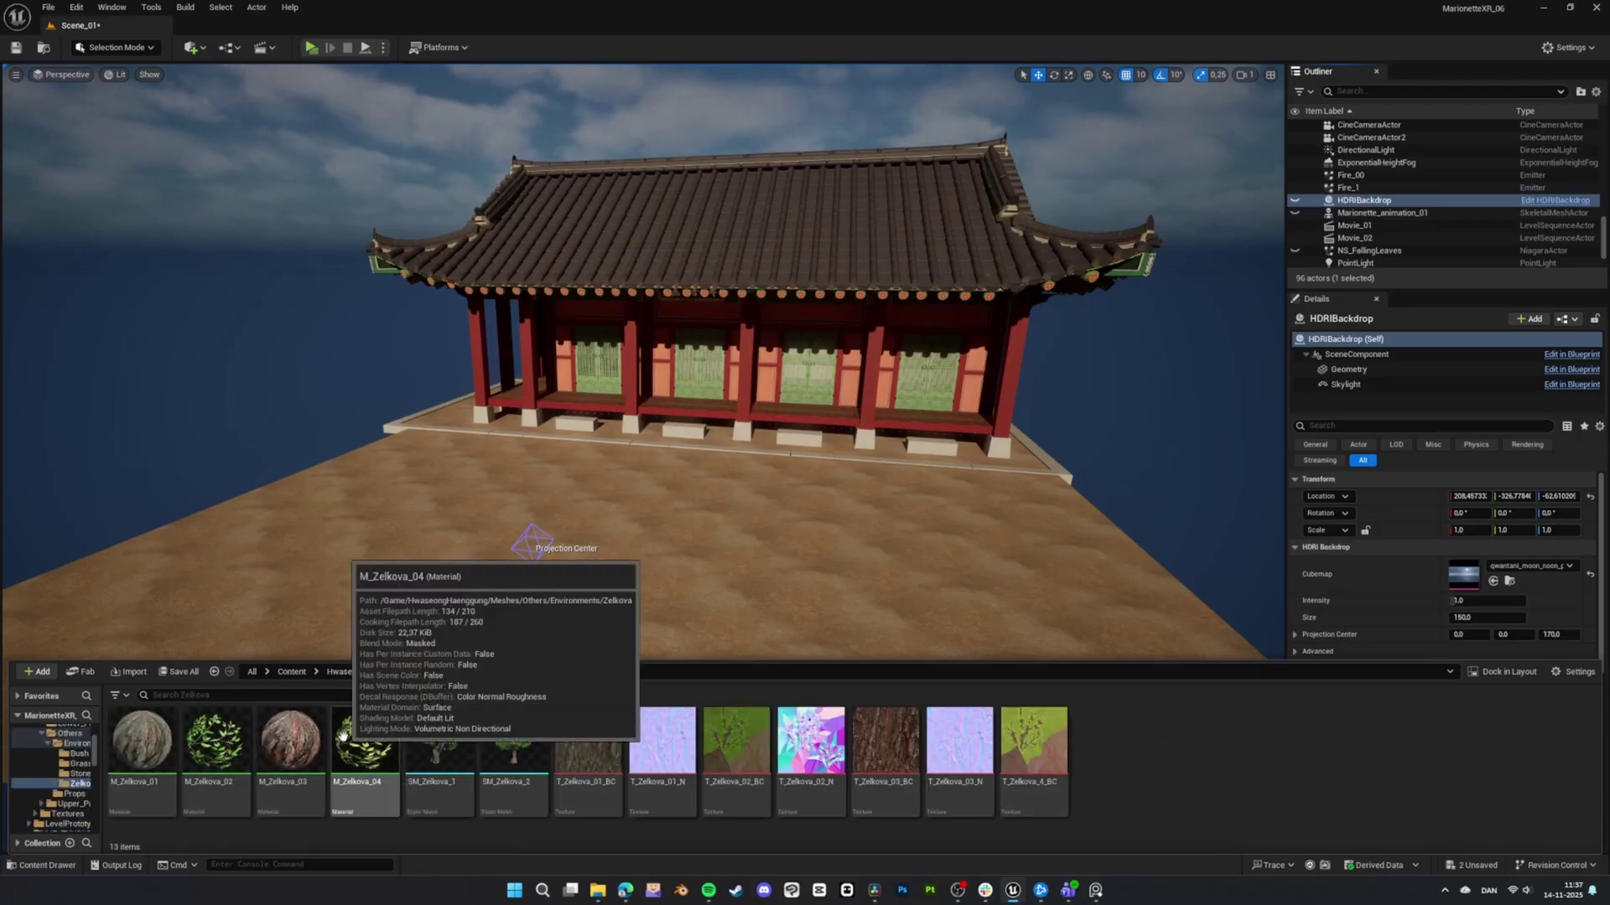
{"action": "left_click", "coordinate": [426, 738]}
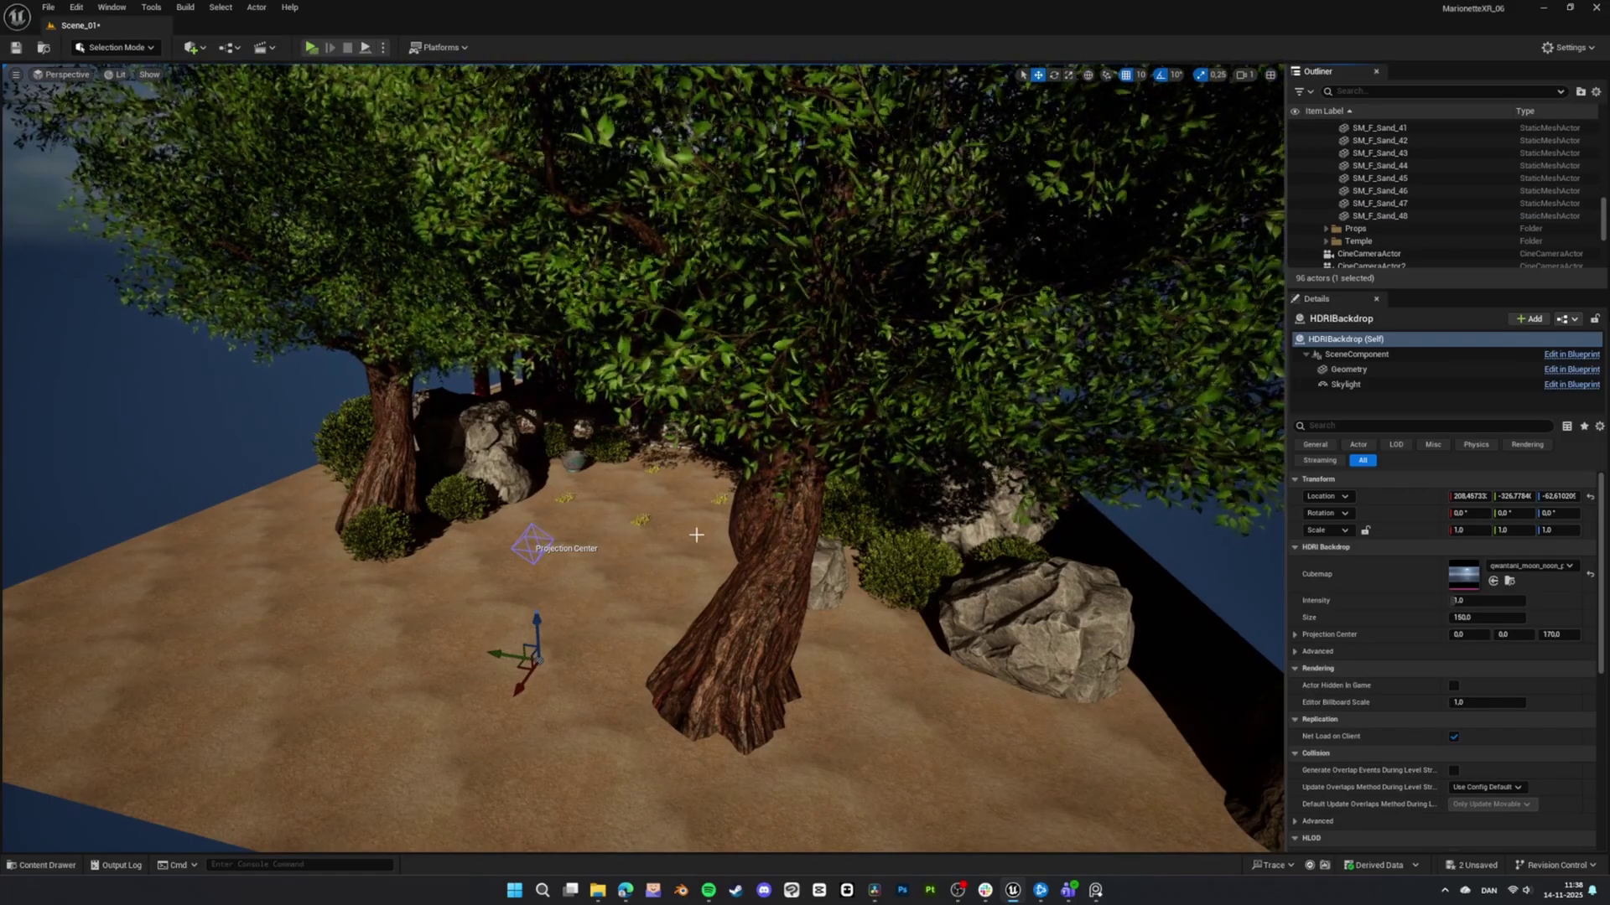
{"action": "scroll", "coordinate": [692, 537], "scroll_direction": "up", "scroll_amount": 5}
{"action": "scroll", "coordinate": [696, 534], "scroll_direction": "up", "scroll_amount": 5}
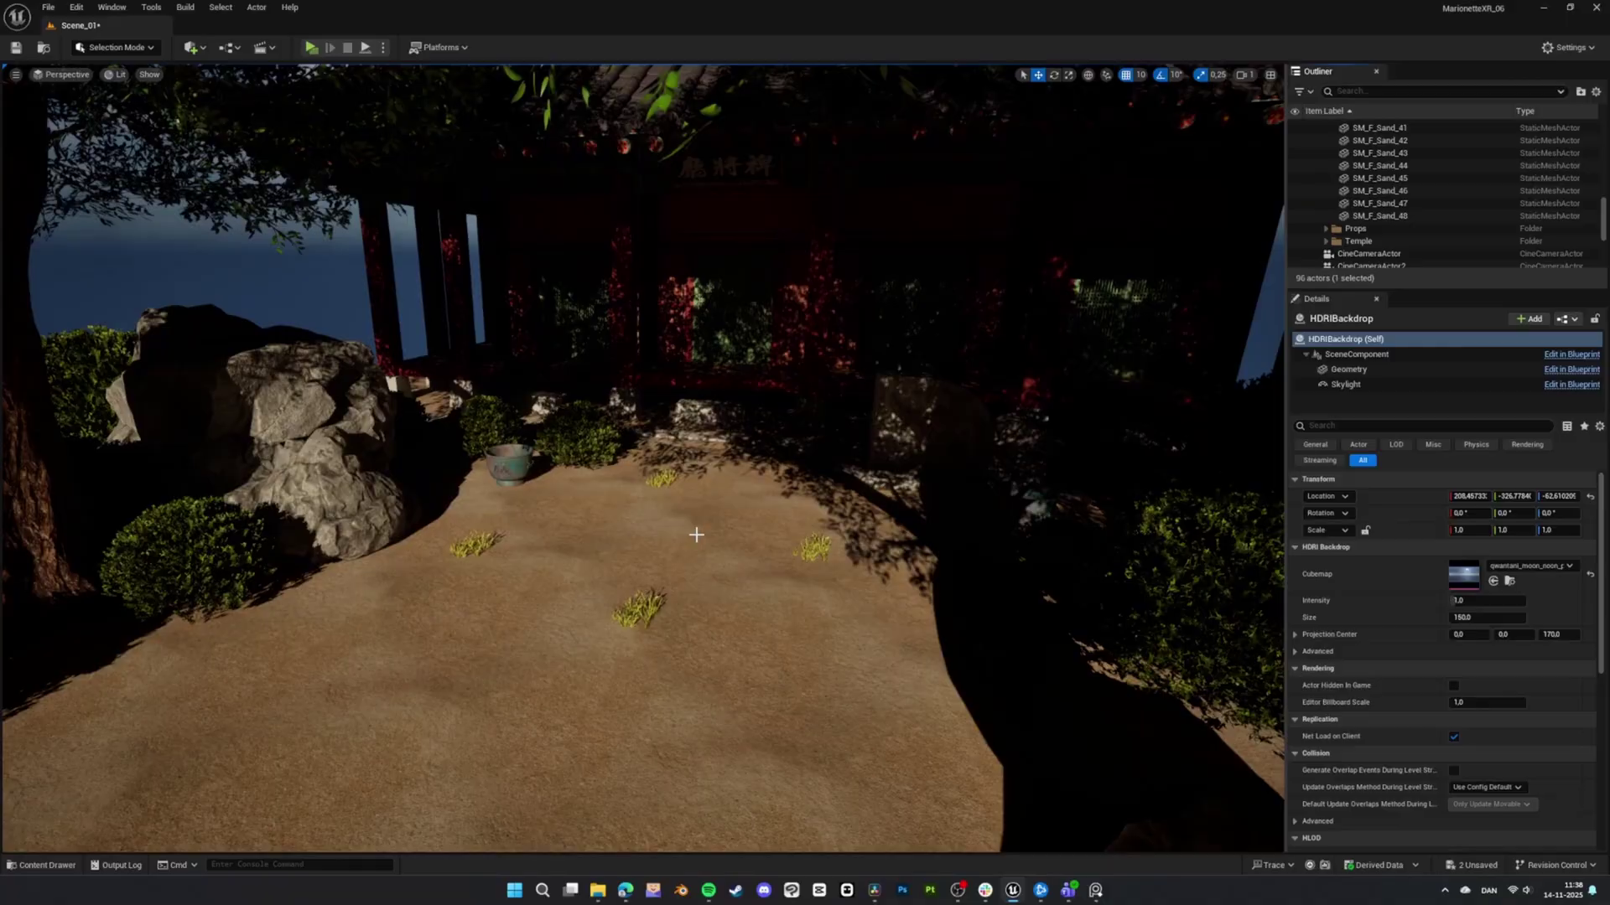
{"action": "left_click", "coordinate": [48, 865]}
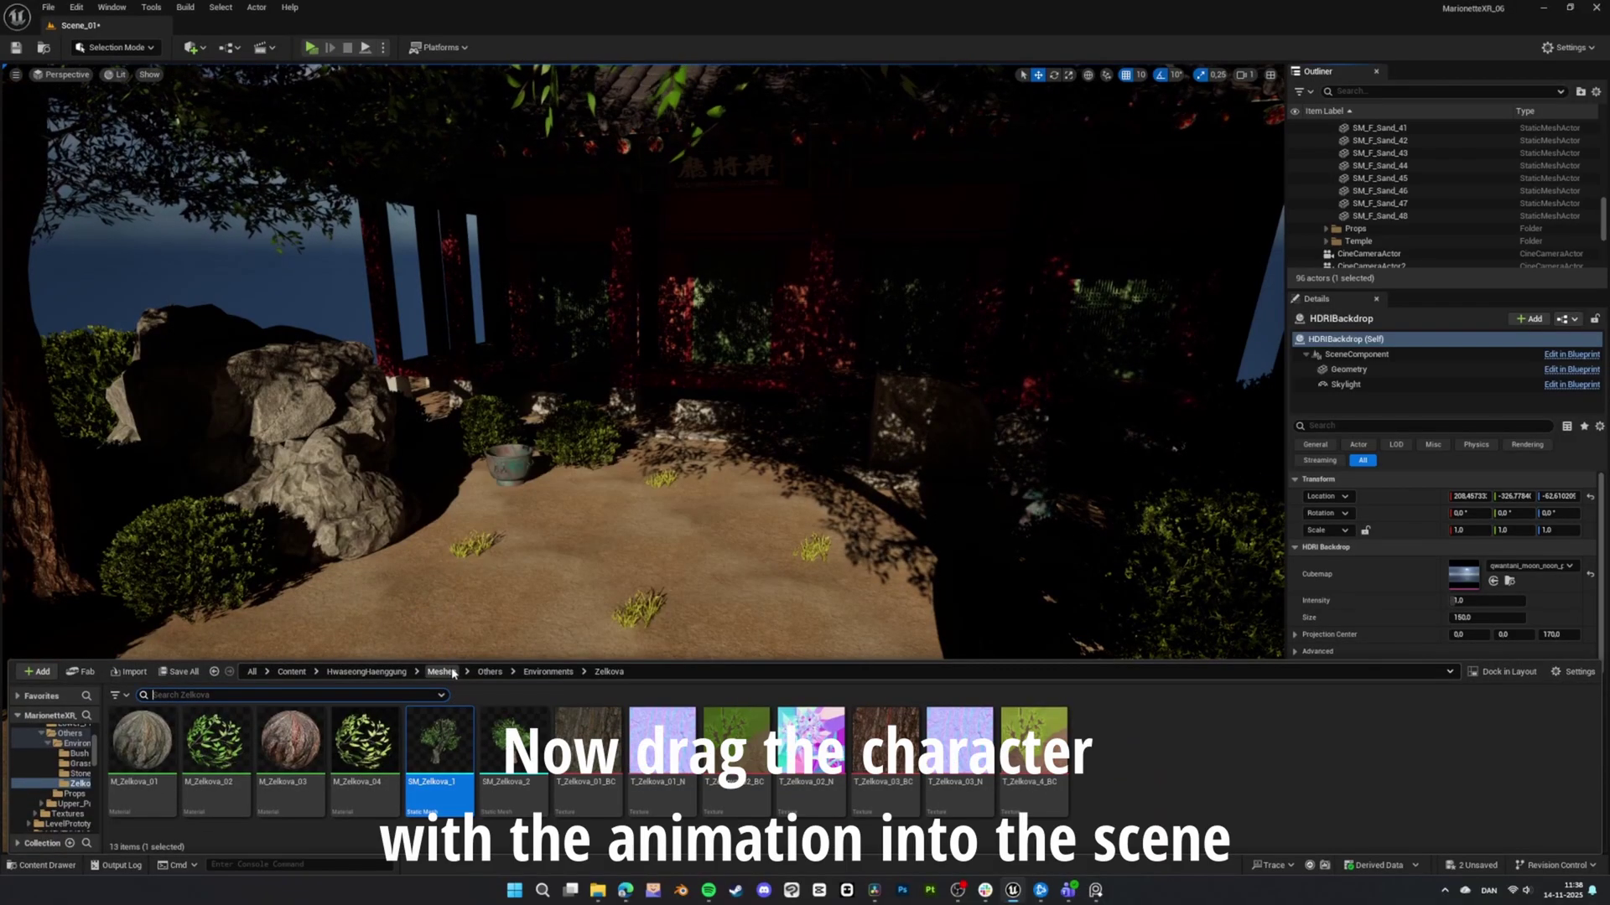
Drop Kachujin_G_Rosales onto the sand before the palace, deselect it, and switch to game view.
{"action": "left_click", "coordinate": [291, 673]}
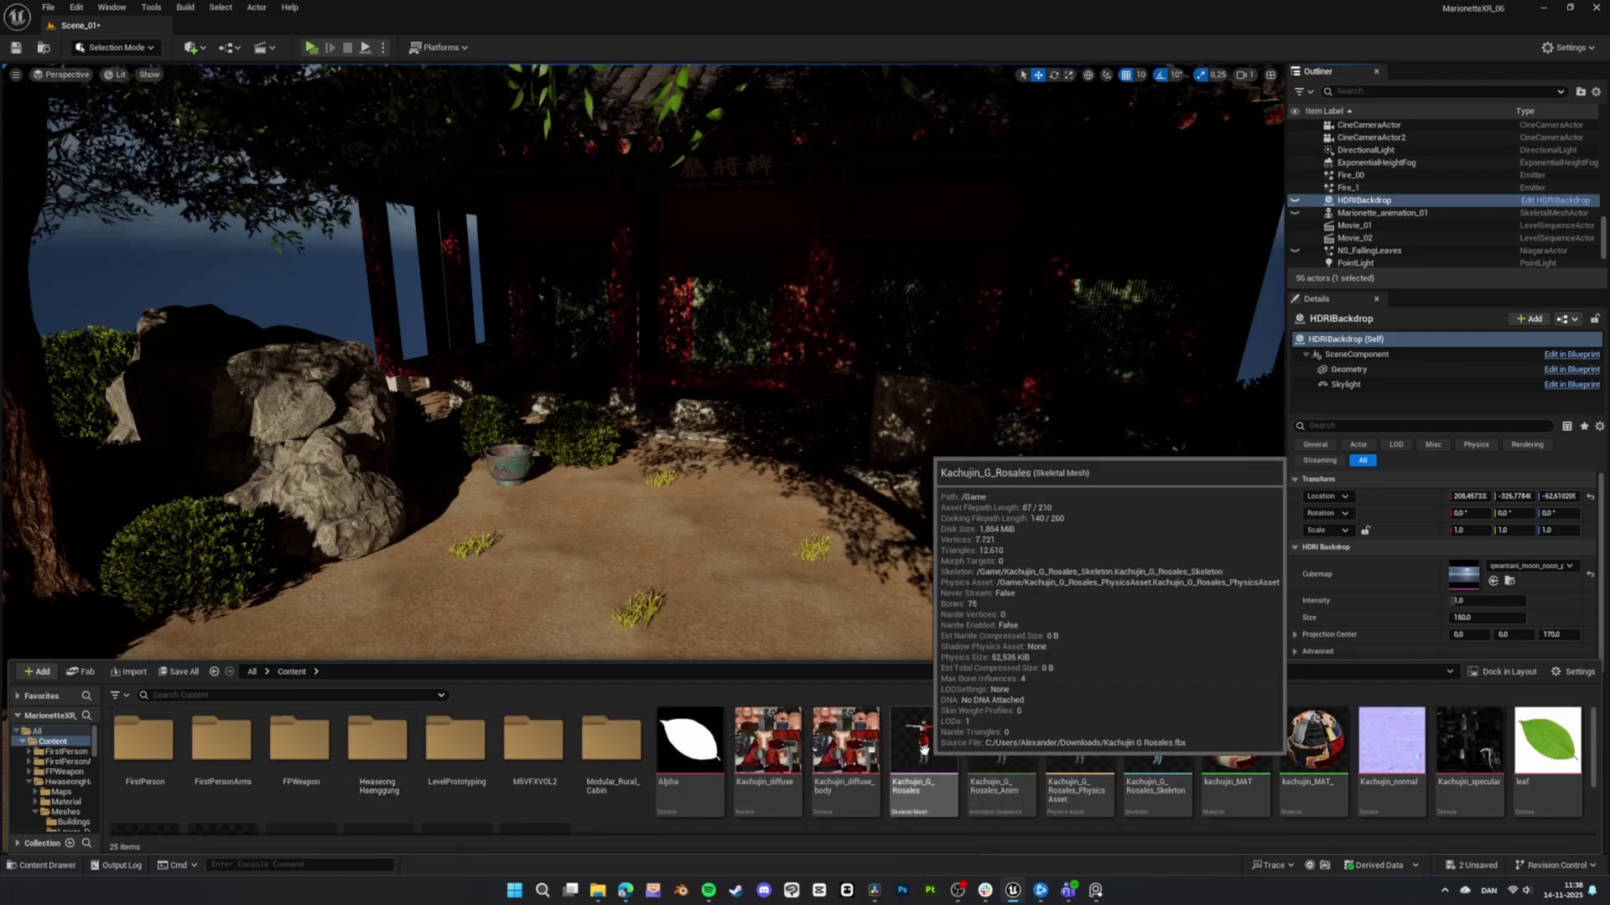
{"action": "left_click_drag", "start_coordinate": [923, 746], "coordinate": [719, 560]}
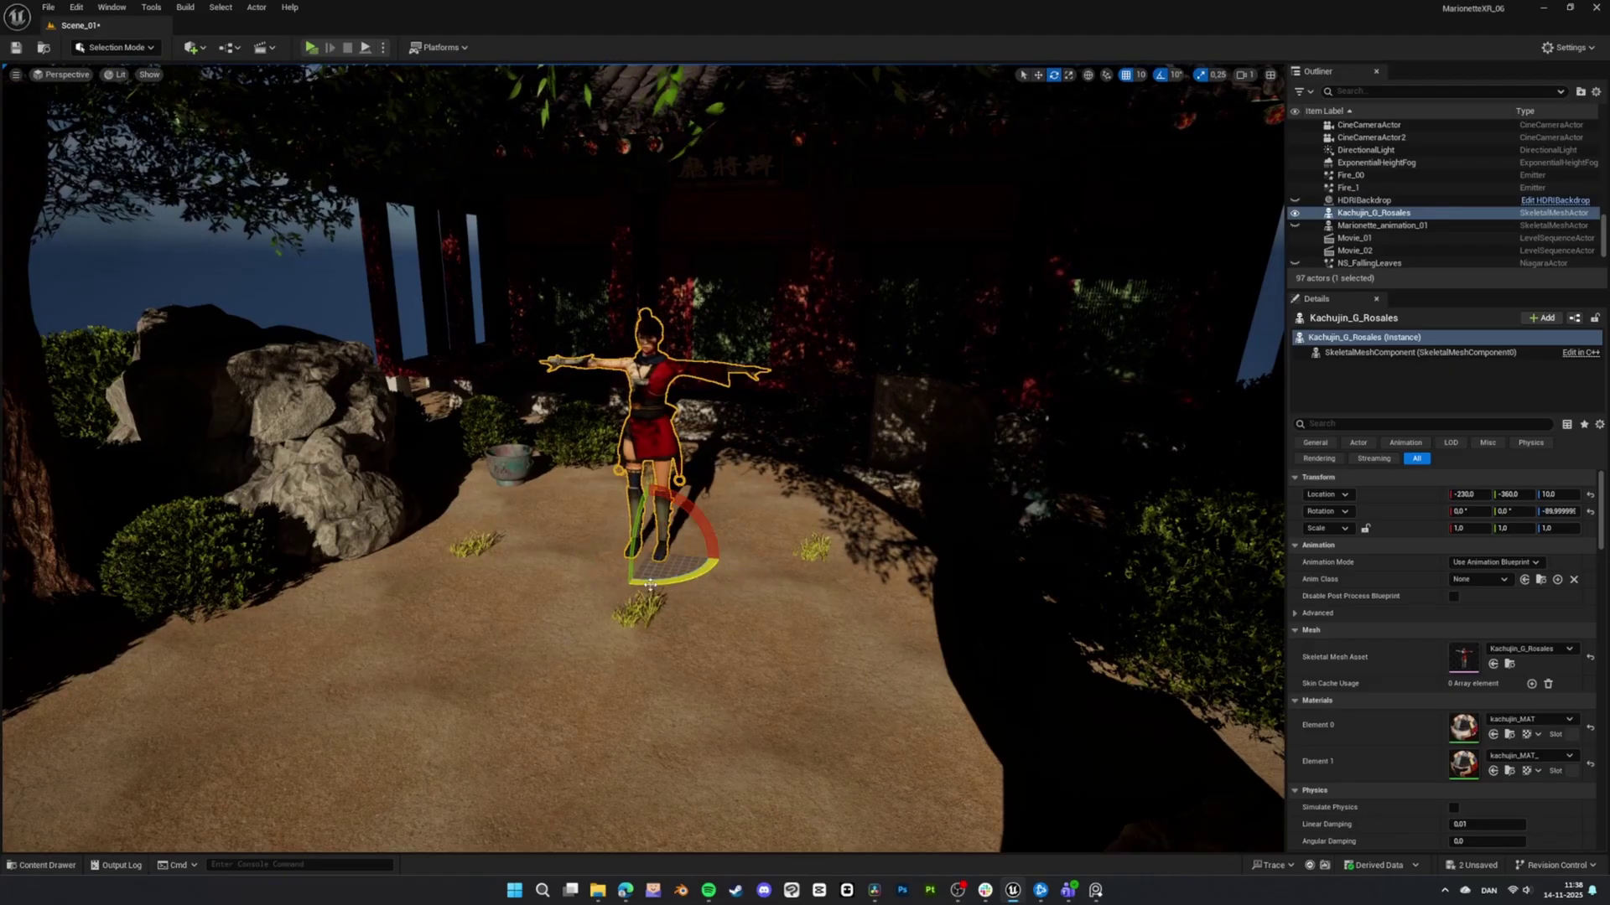
{"action": "left_click", "coordinate": [518, 651]}
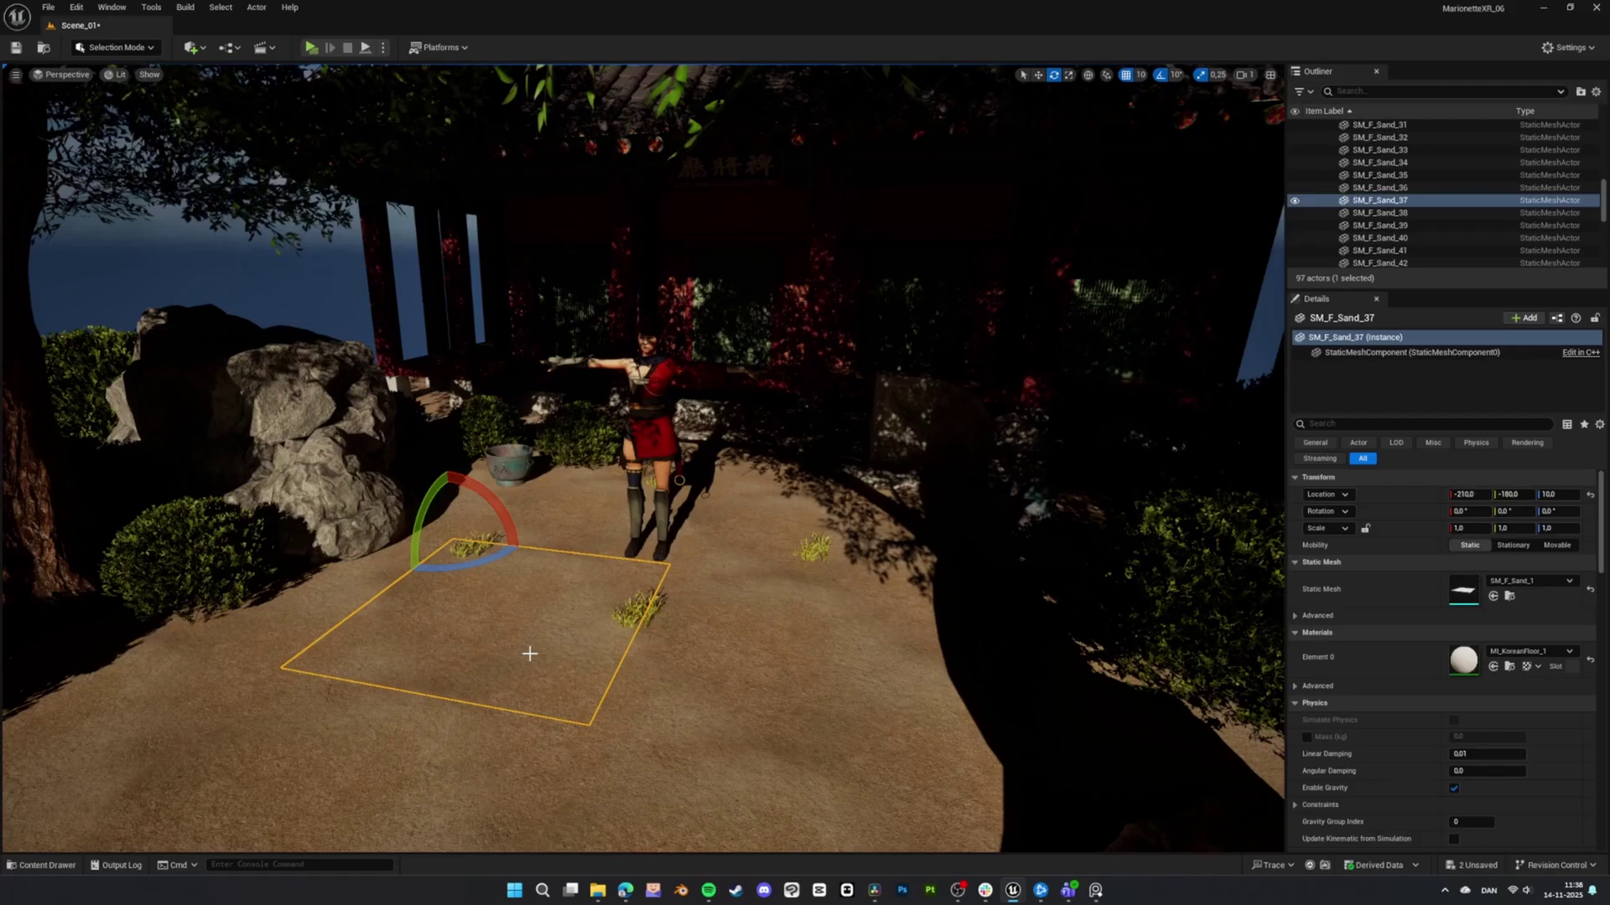
{"action": "key", "text": "g"}
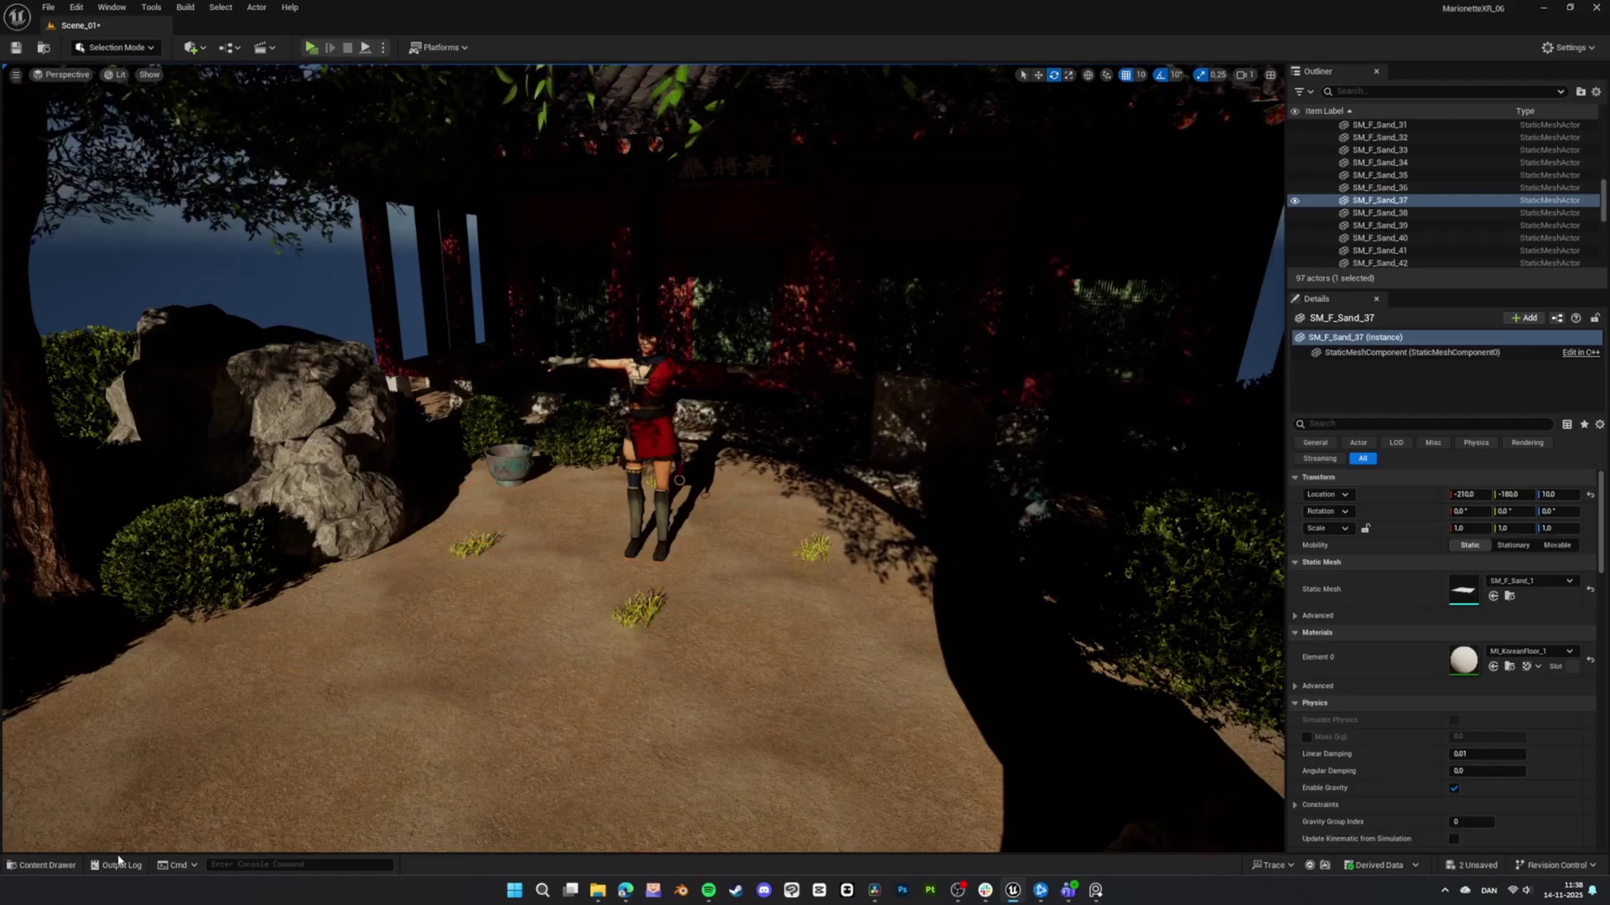
Drag NS_FallingLeaves from the Content Drawer onto the sand, then deselect it.
{"action": "left_click", "coordinate": [47, 865]}
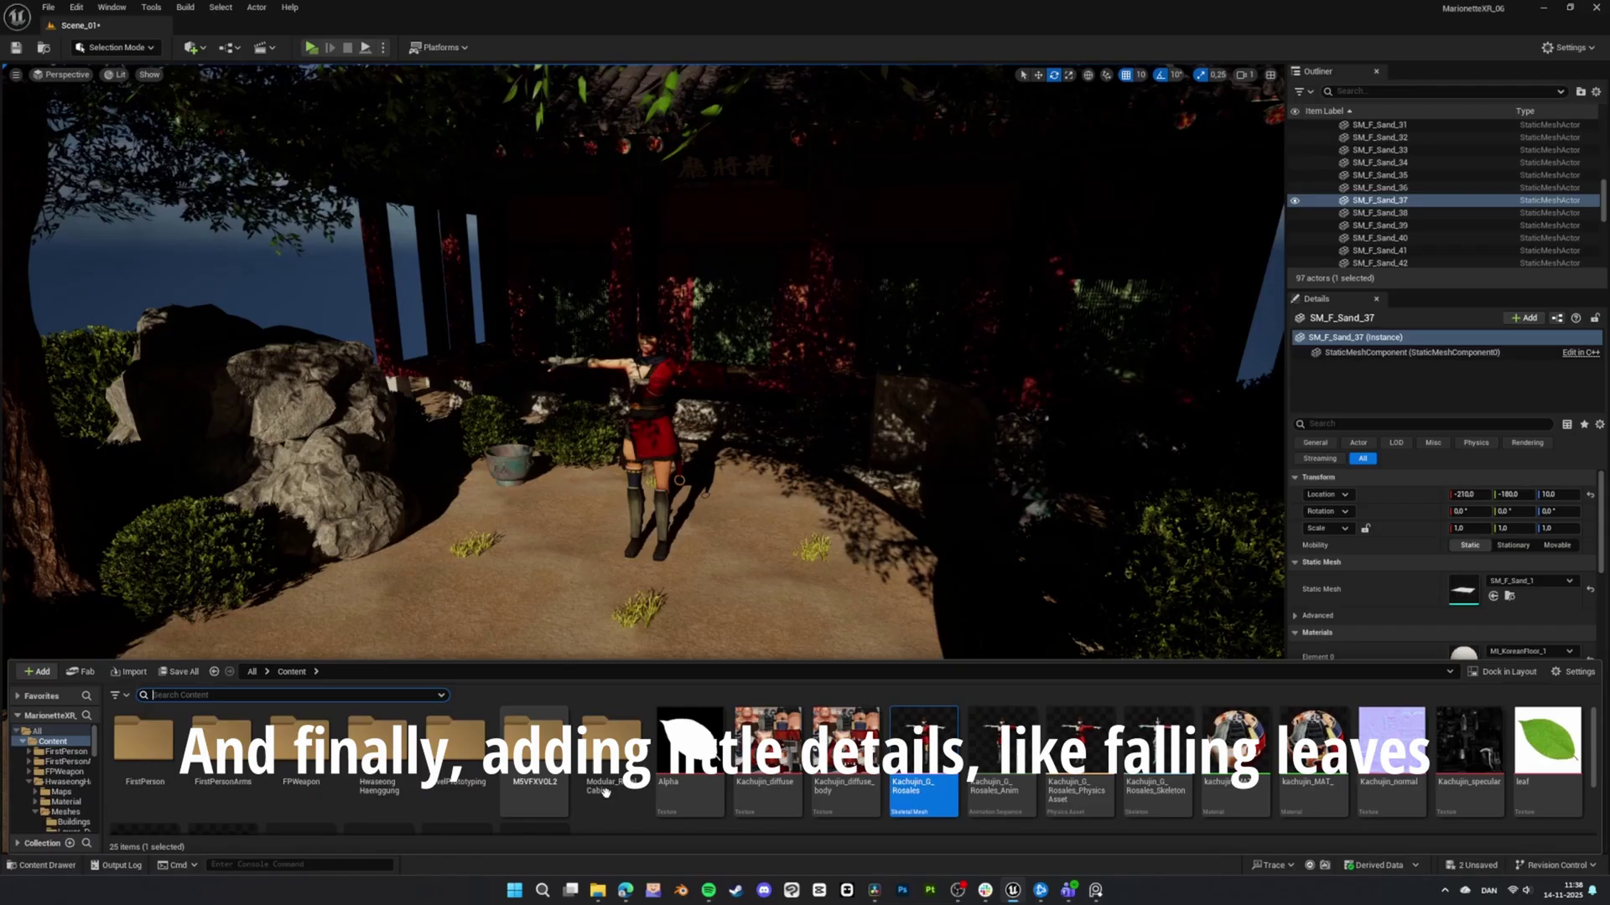
{"action": "scroll", "coordinate": [761, 793], "scroll_direction": "down", "scroll_amount": 2}
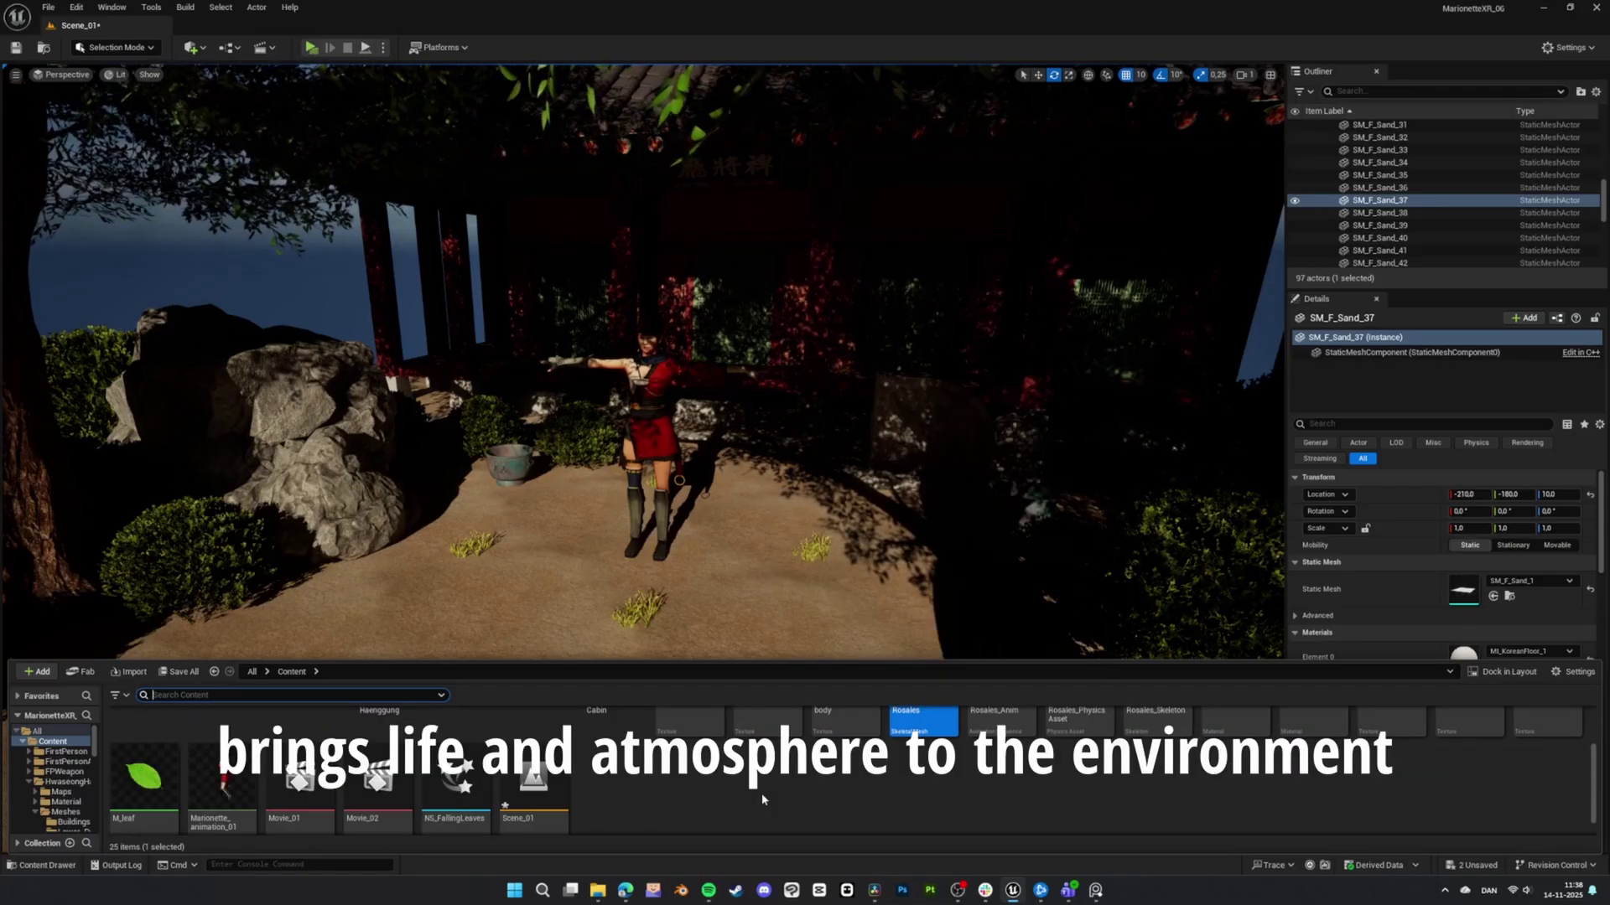
{"action": "left_click_drag", "start_coordinate": [456, 778], "coordinate": [457, 545]}
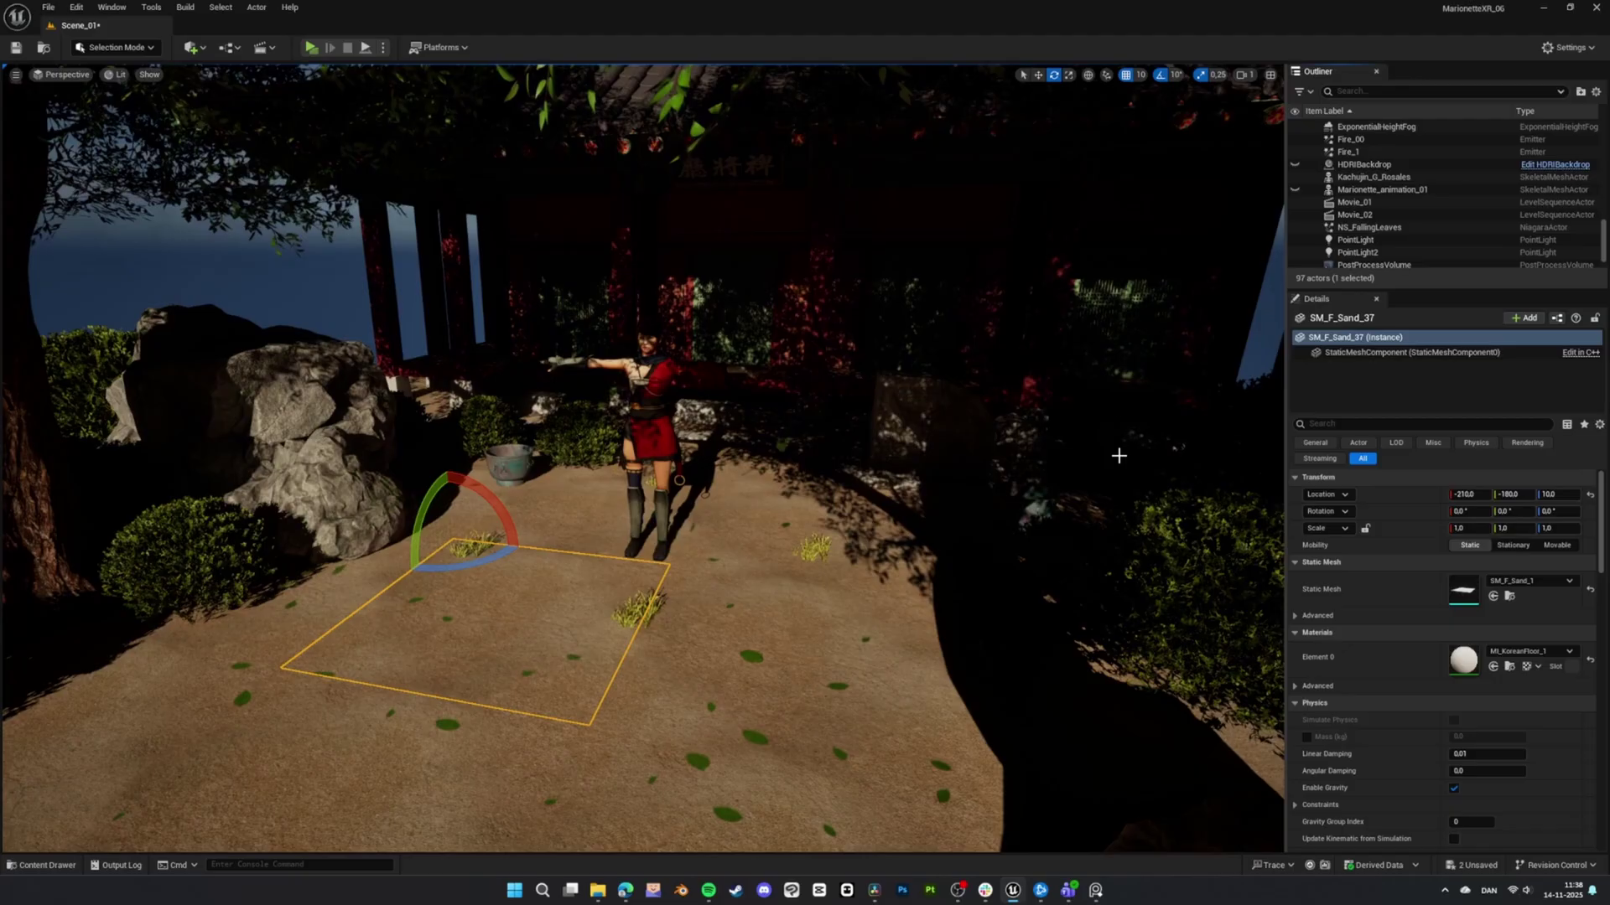
{"action": "left_click", "coordinate": [1118, 455]}
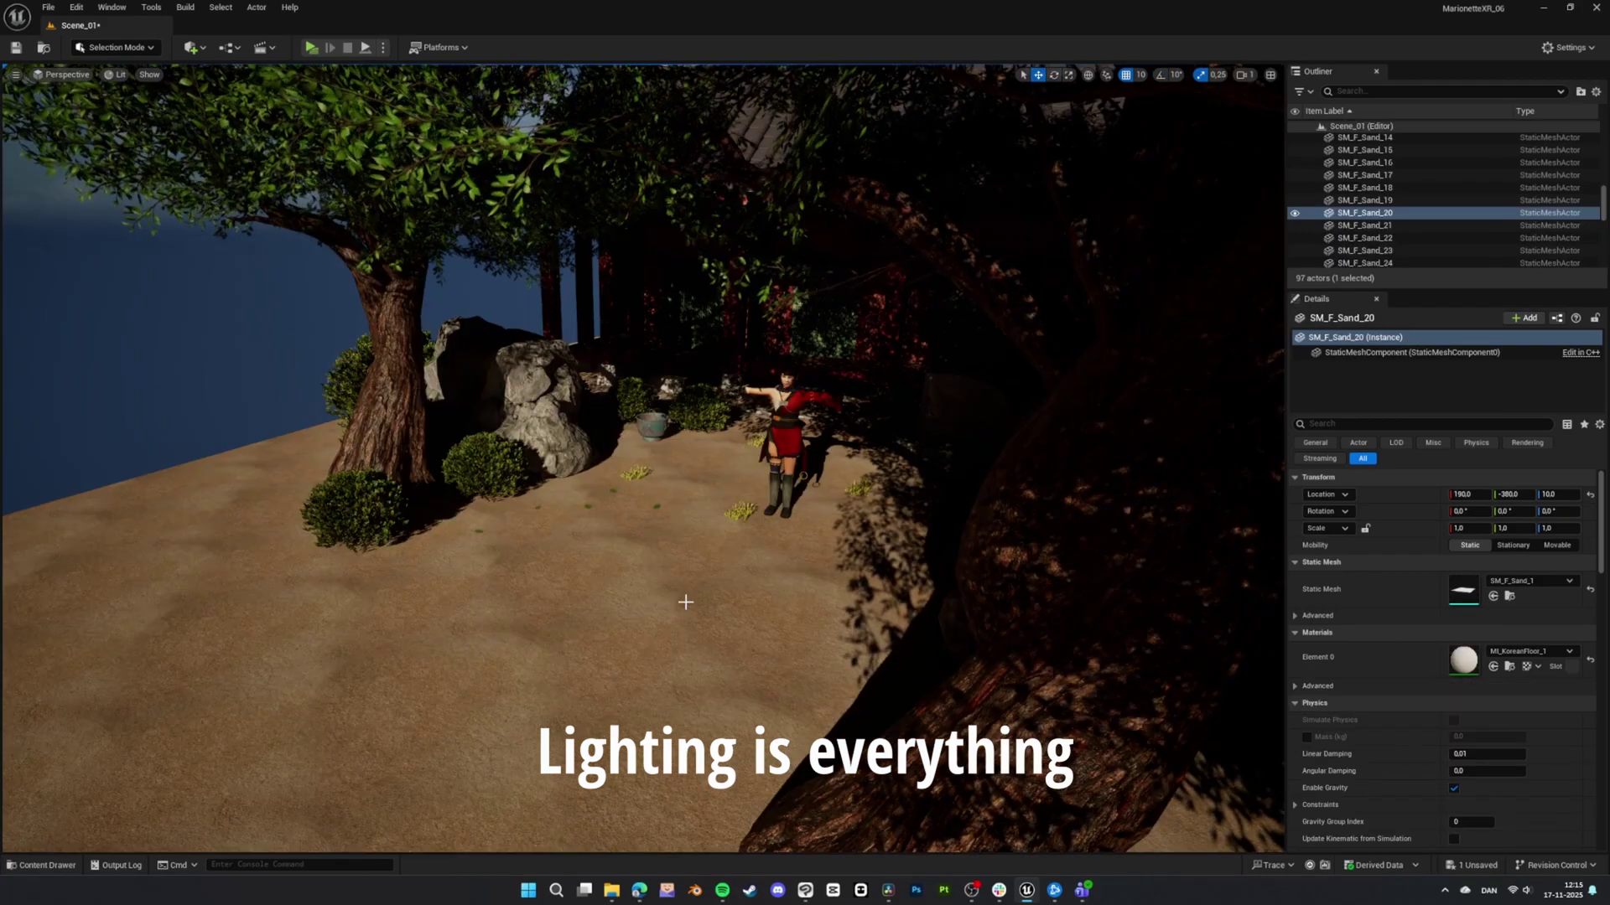
Rotate the DirectionalLight's pitch down to about -21.7° with the rotate gizmo.
{"action": "left_click", "coordinate": [677, 620]}
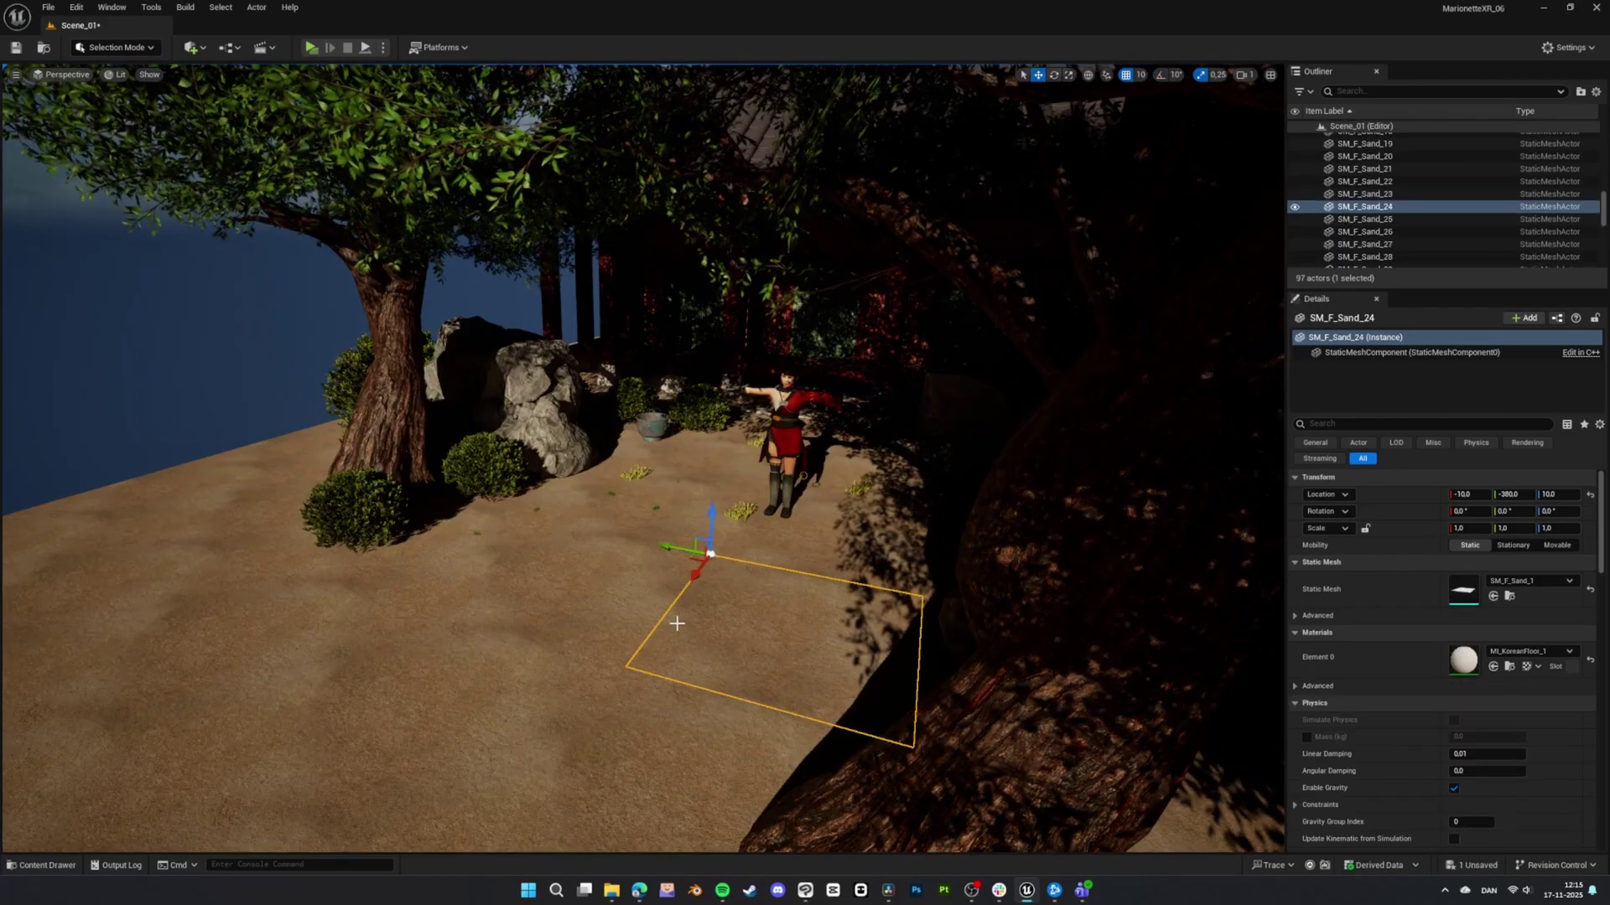
{"action": "key", "text": "g"}
{"action": "left_click", "coordinate": [294, 448]}
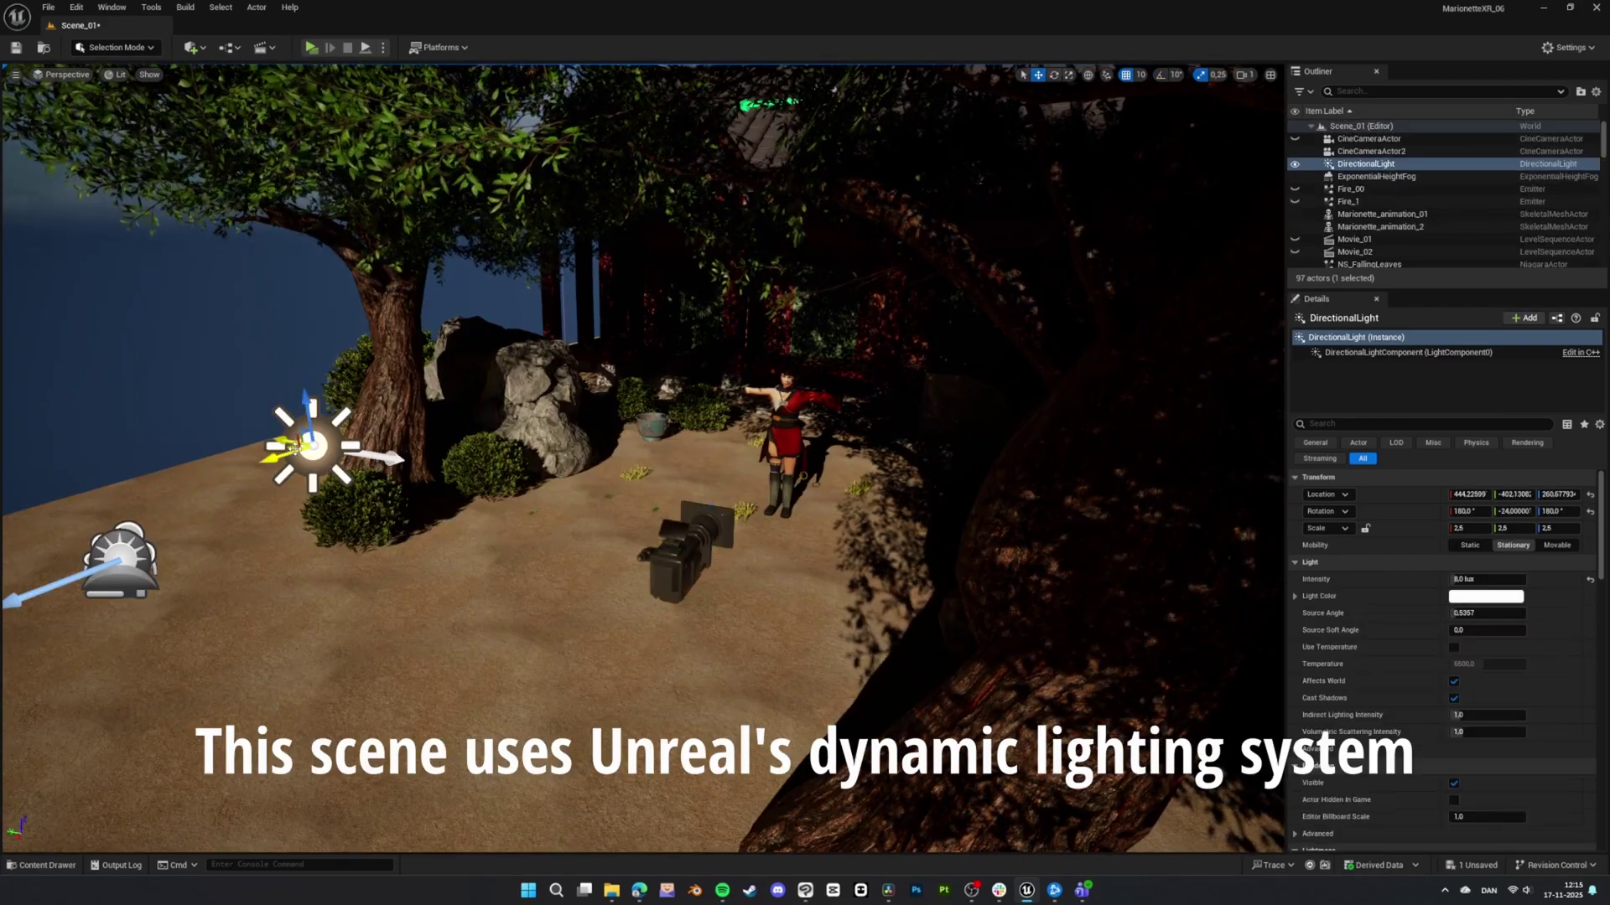
{"action": "key", "text": "e"}
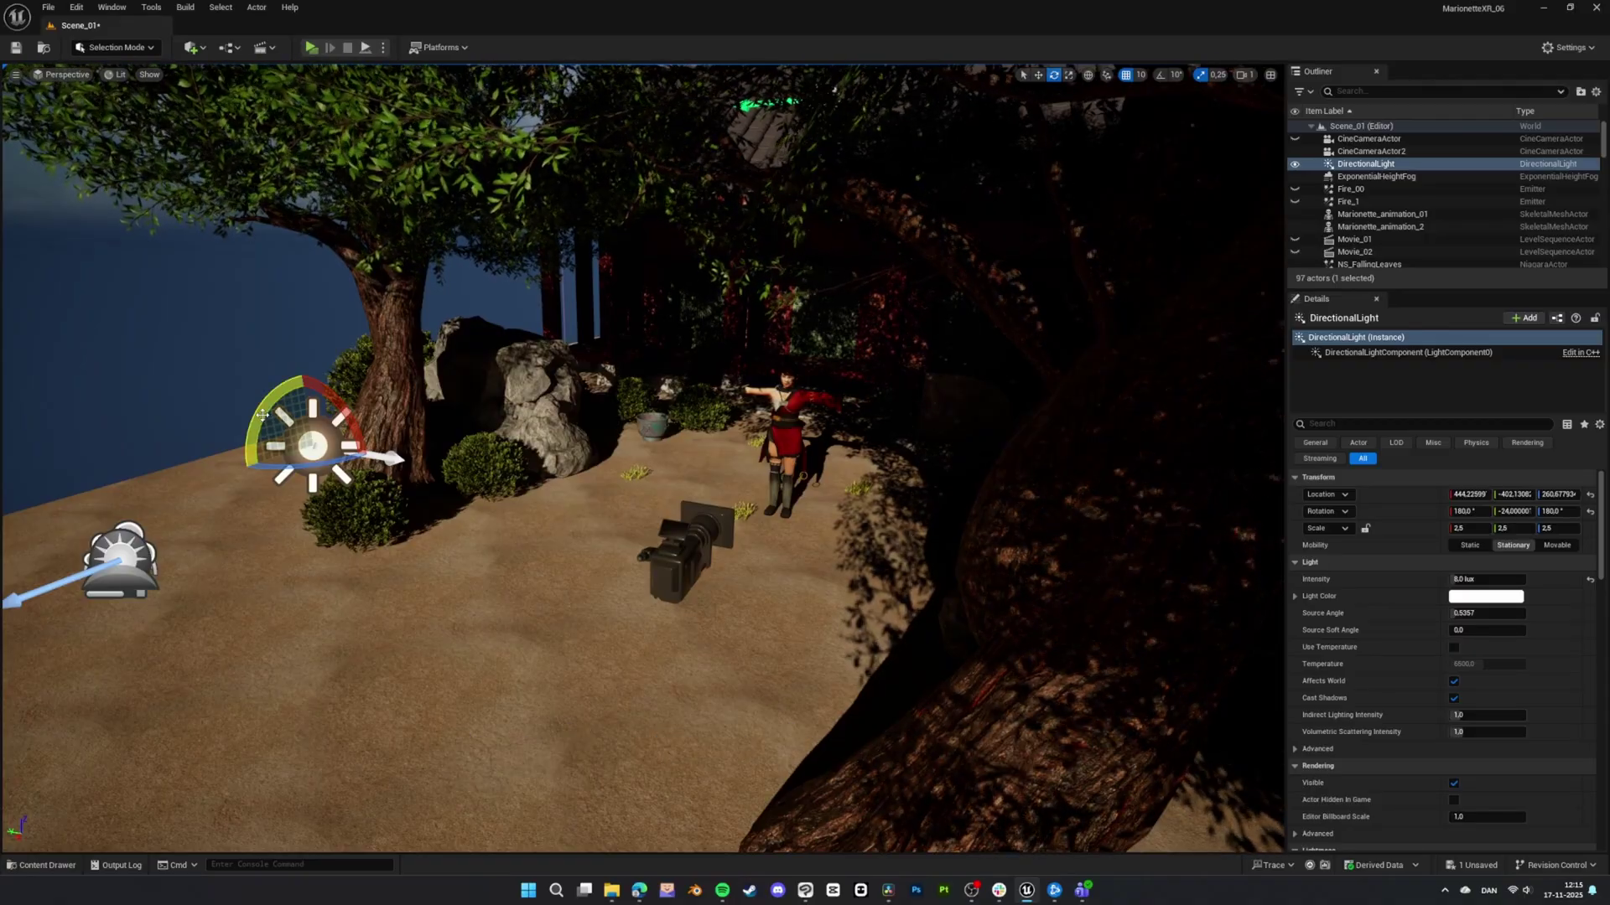
{"action": "left_click_drag", "start_coordinate": [262, 414], "coordinate": [245, 478]}
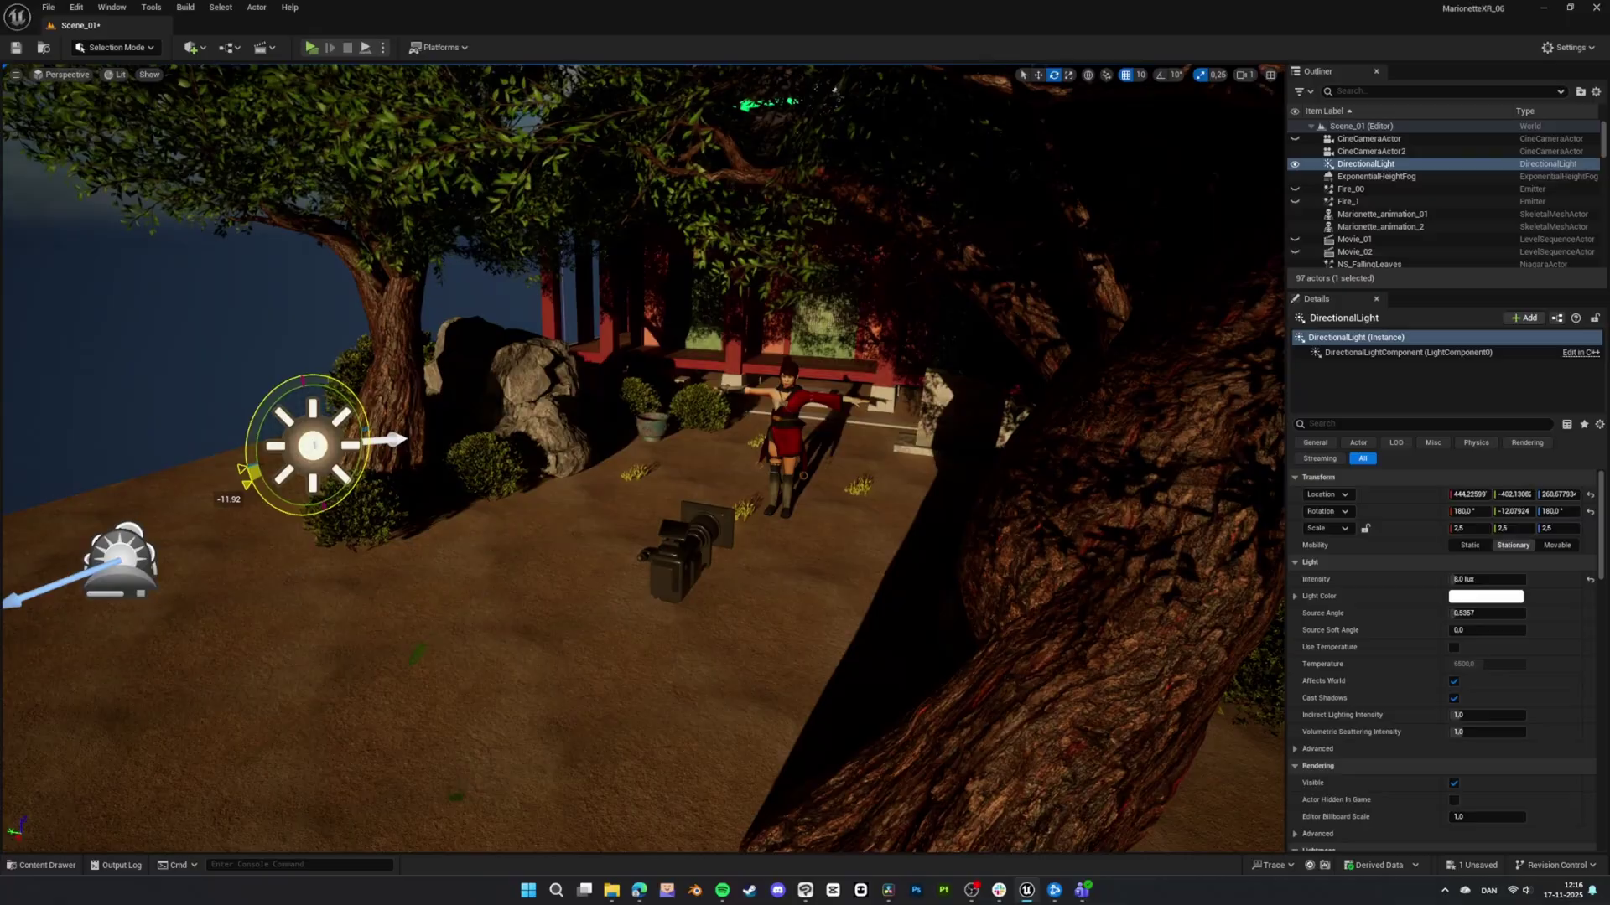
{"action": "left_click_drag", "start_coordinate": [246, 478], "coordinate": [247, 482]}
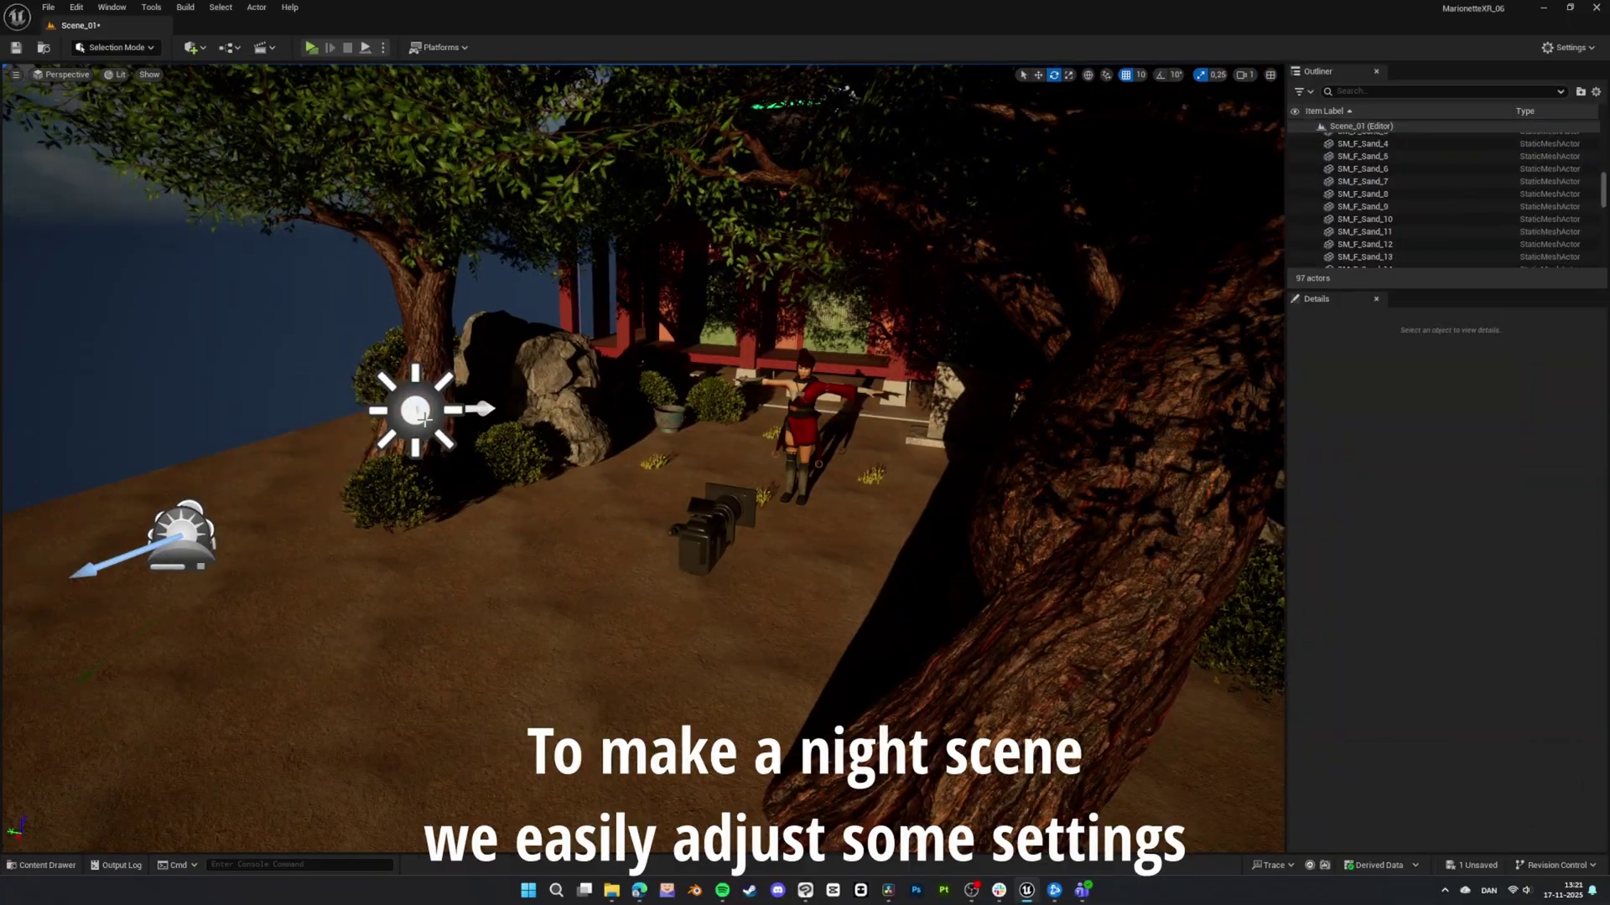
{"action": "left_click", "coordinate": [424, 419]}
{"action": "left_click_drag", "start_coordinate": [375, 378], "coordinate": [353, 419]}
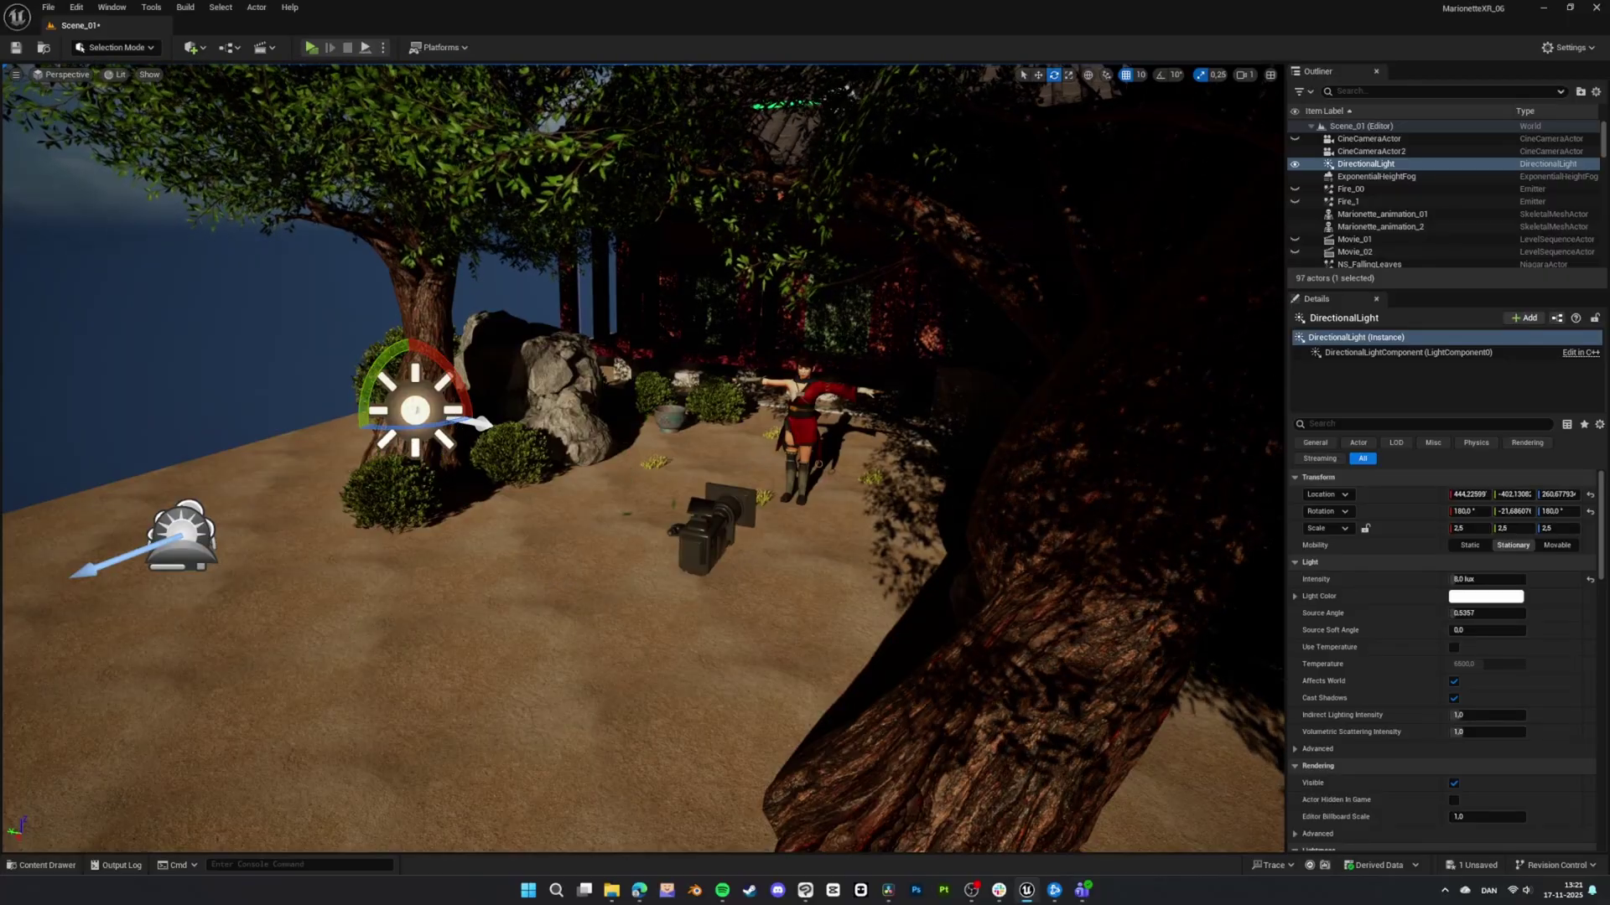
Give the DirectionalLight a pale blue-violet colour and a 5.0 lux intensity.
{"action": "left_click", "coordinate": [510, 492]}
{"action": "left_click", "coordinate": [433, 411]}
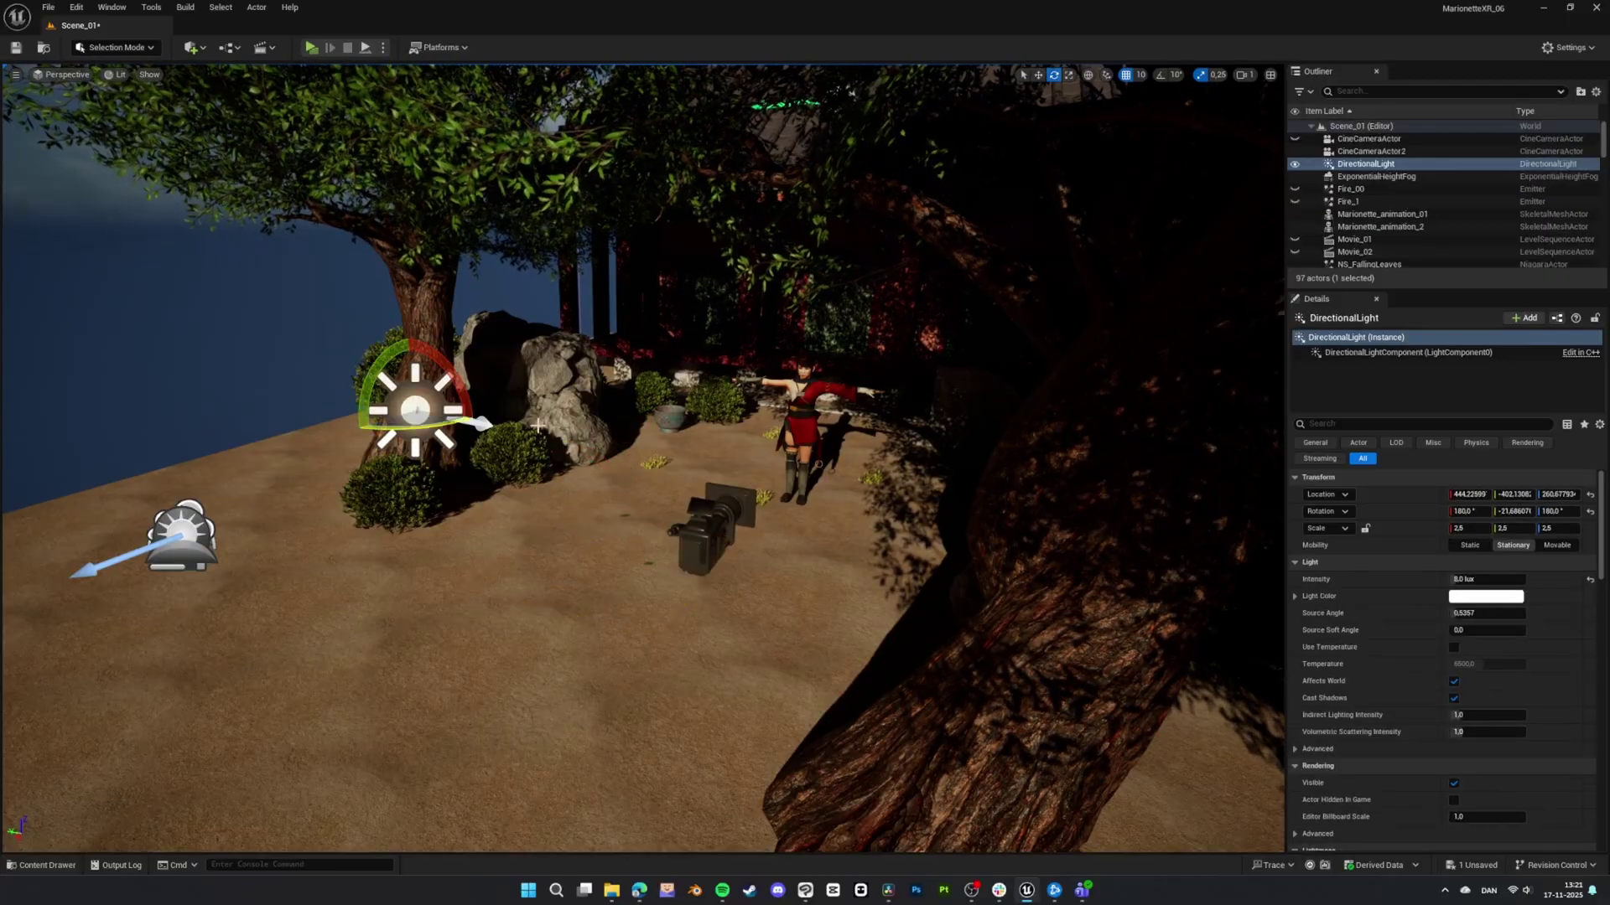
{"action": "left_click", "coordinate": [1481, 598]}
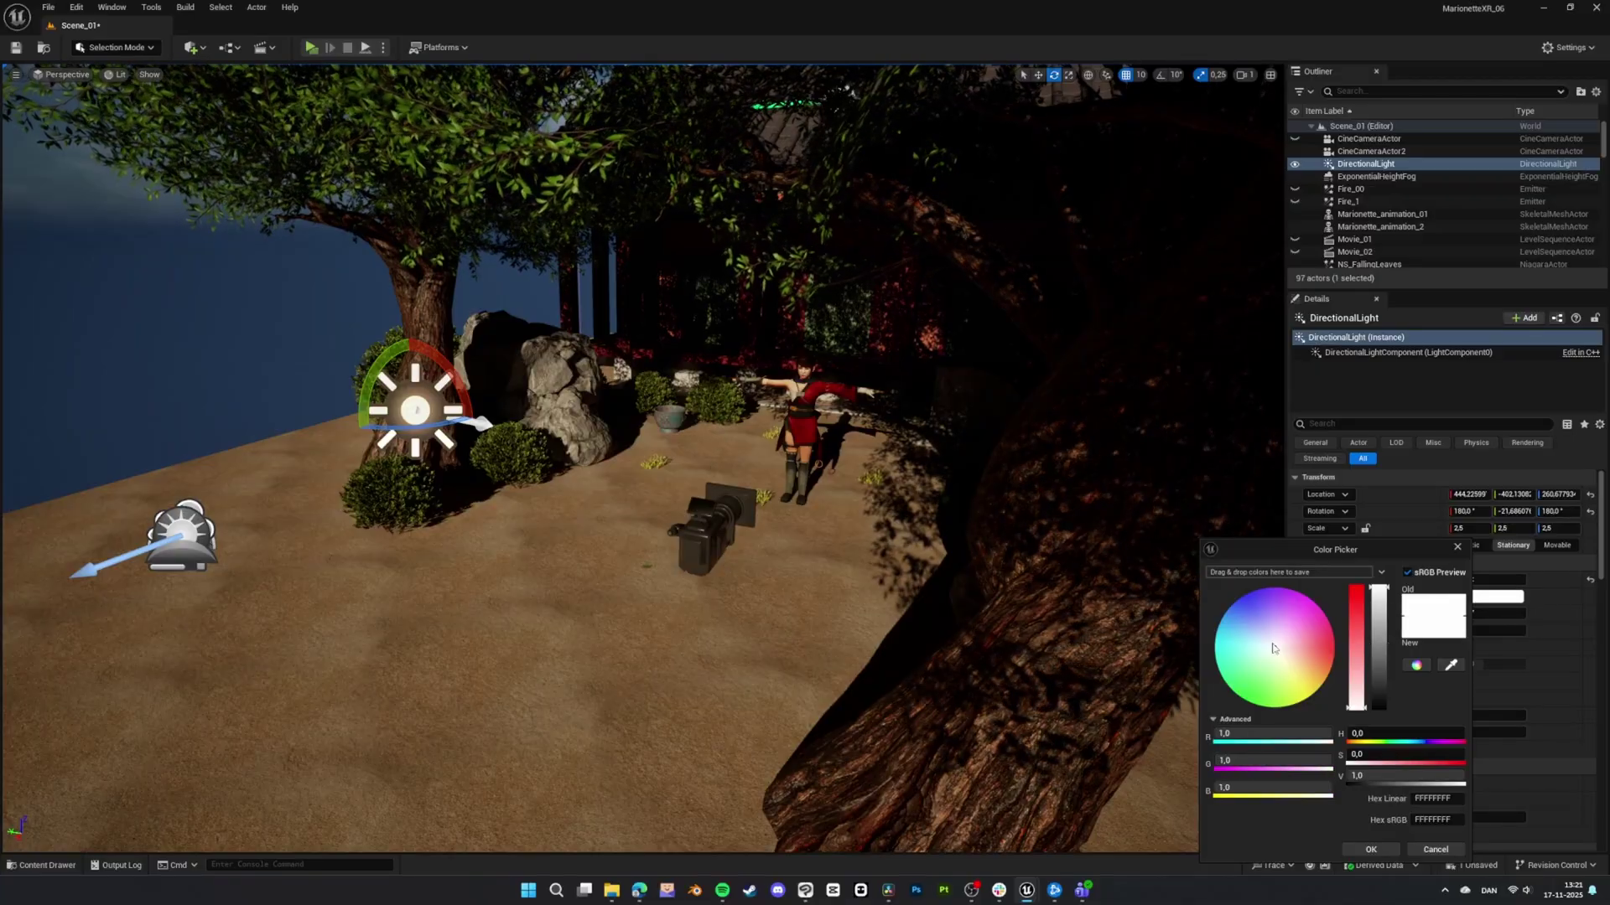
{"action": "left_click_drag", "start_coordinate": [1272, 648], "coordinate": [1265, 634]}
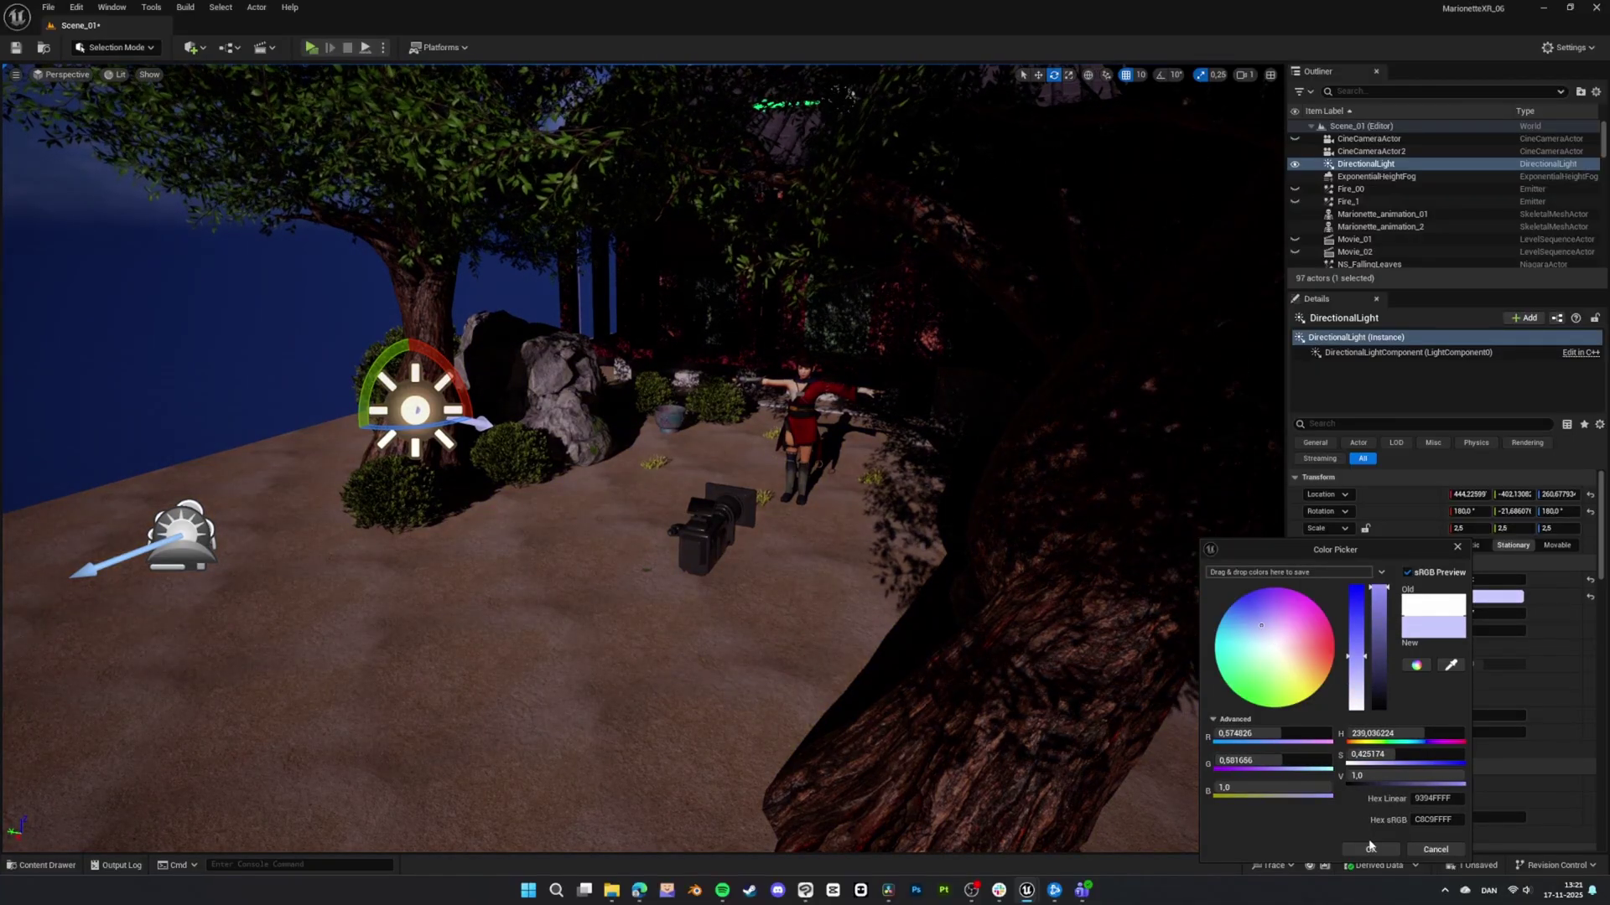
{"action": "left_click", "coordinate": [1372, 850]}
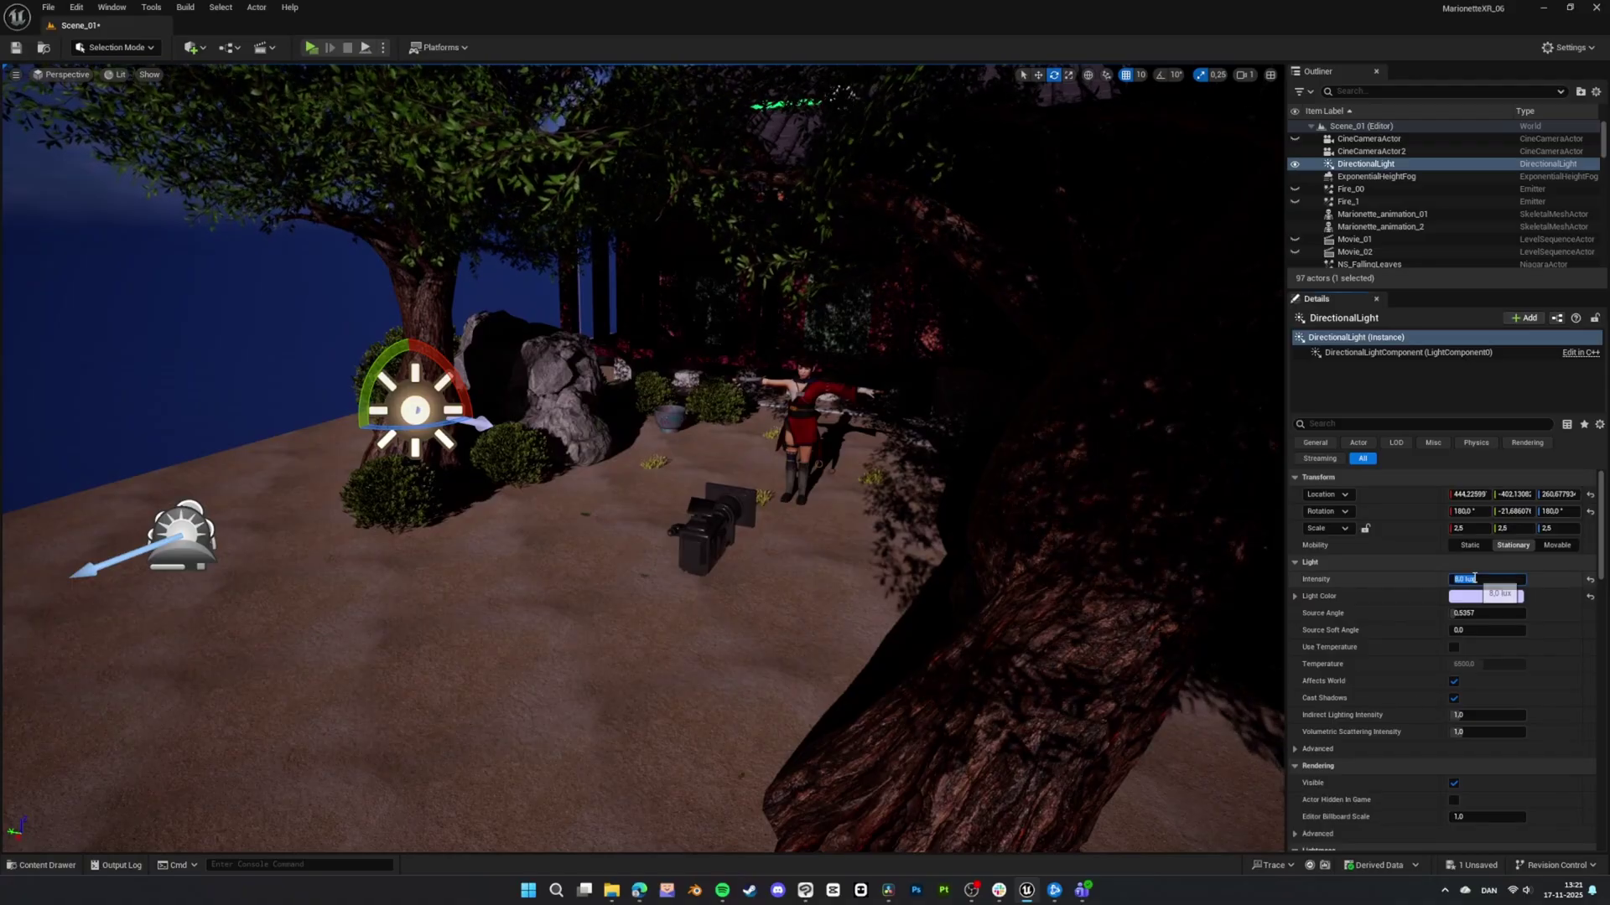
{"action": "key", "text": "Return"}
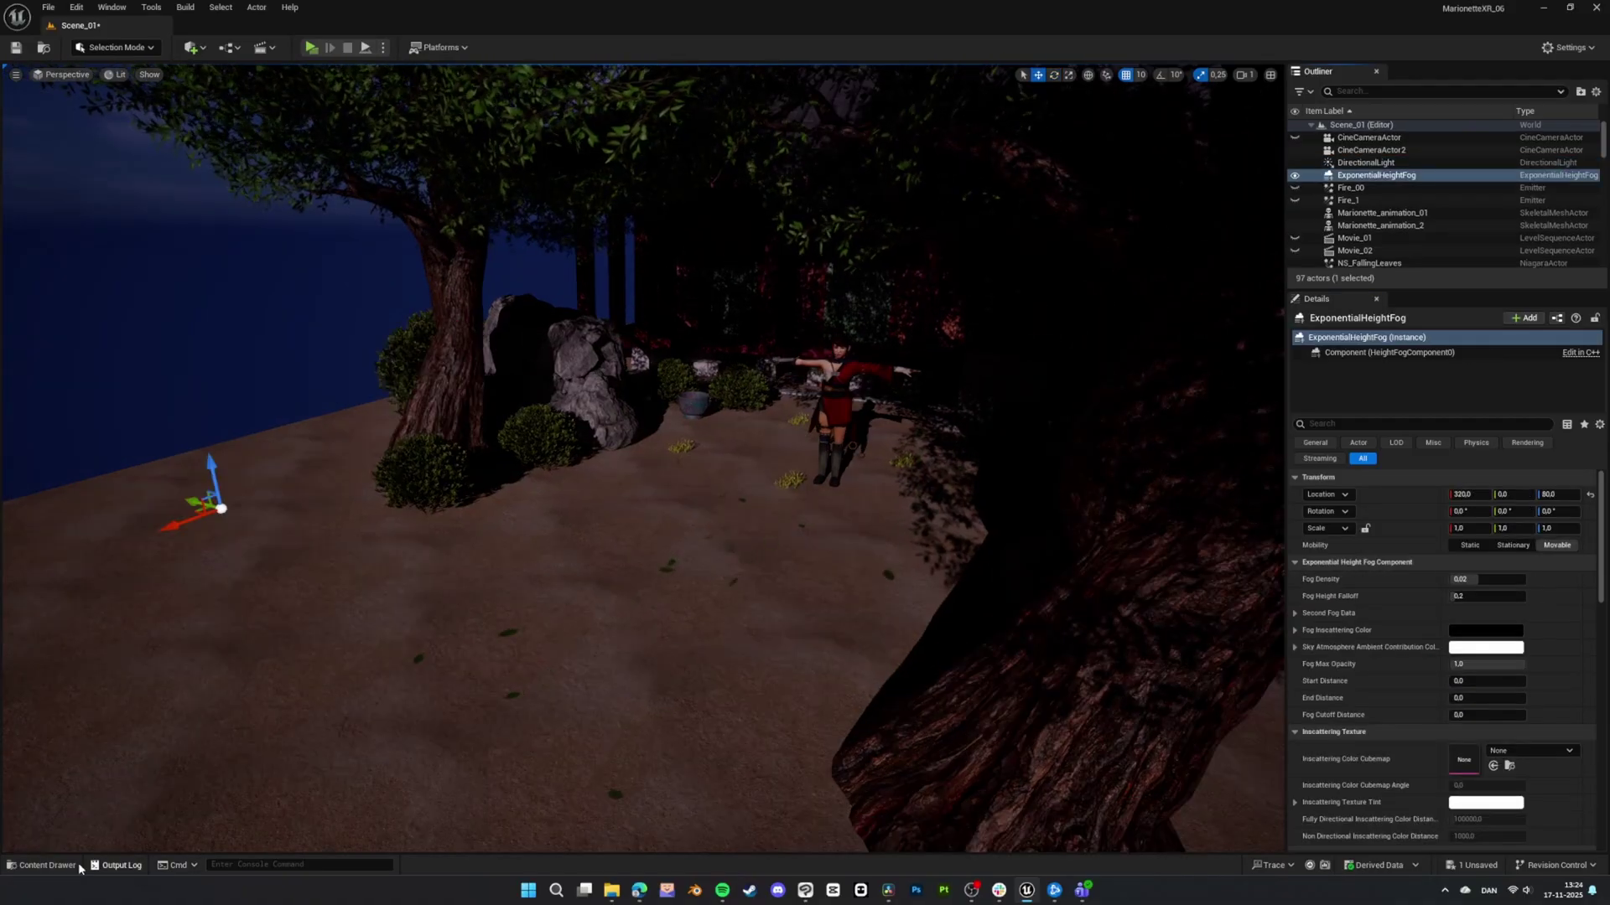
Browse to M5VFXVOL2 > Particles > Fire in the Content Drawer.
{"action": "left_click", "coordinate": [76, 866]}
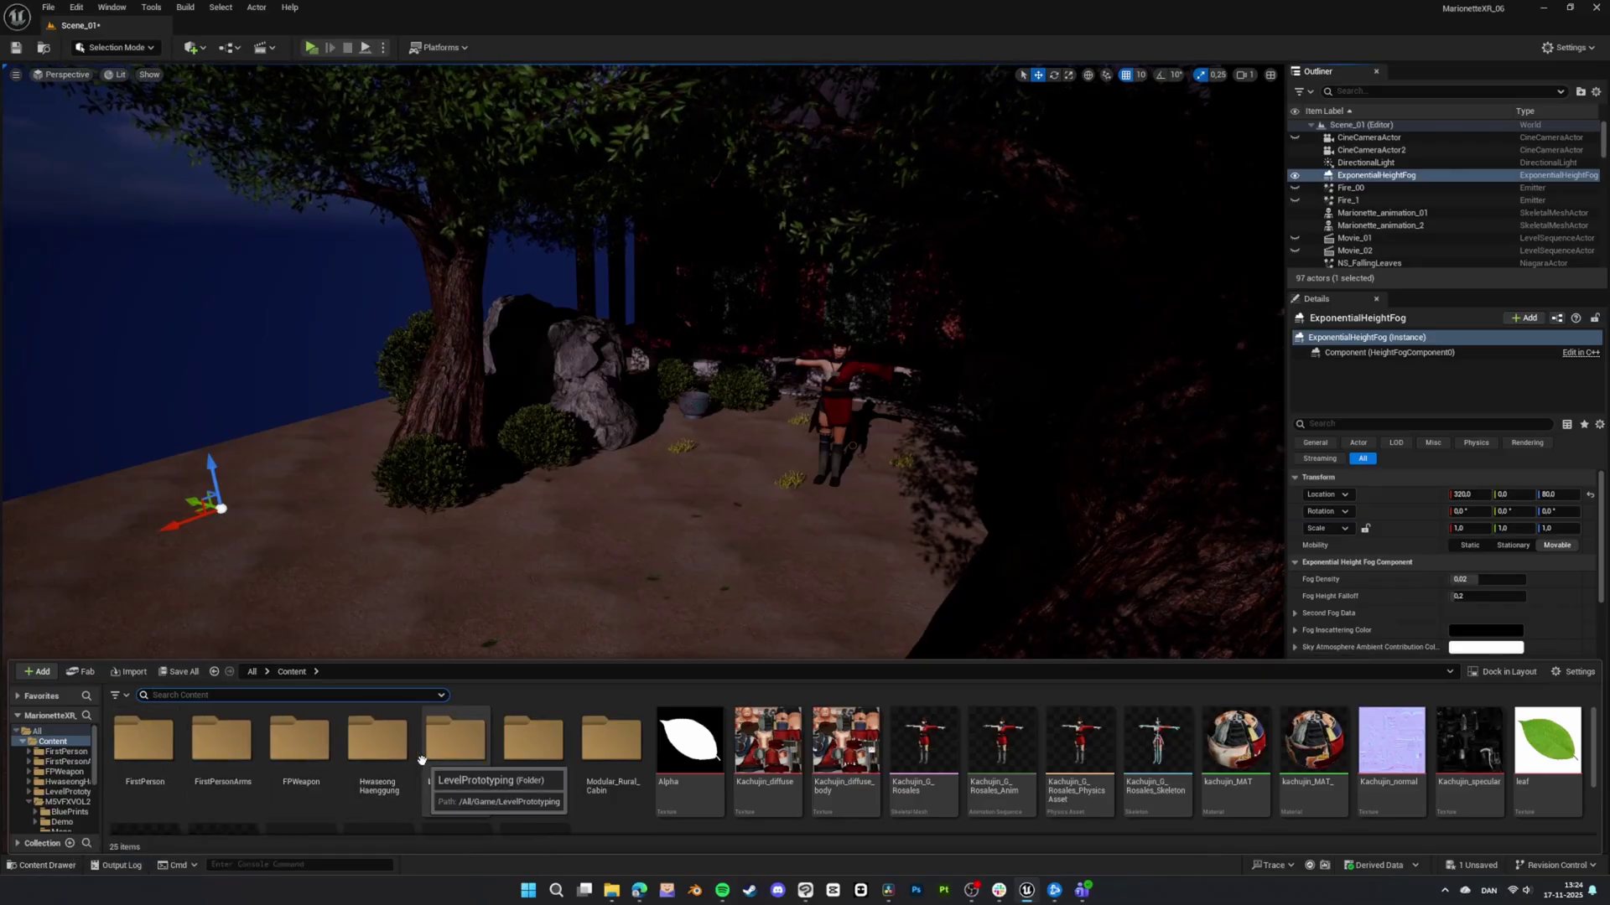
{"action": "double_click", "coordinate": [522, 749]}
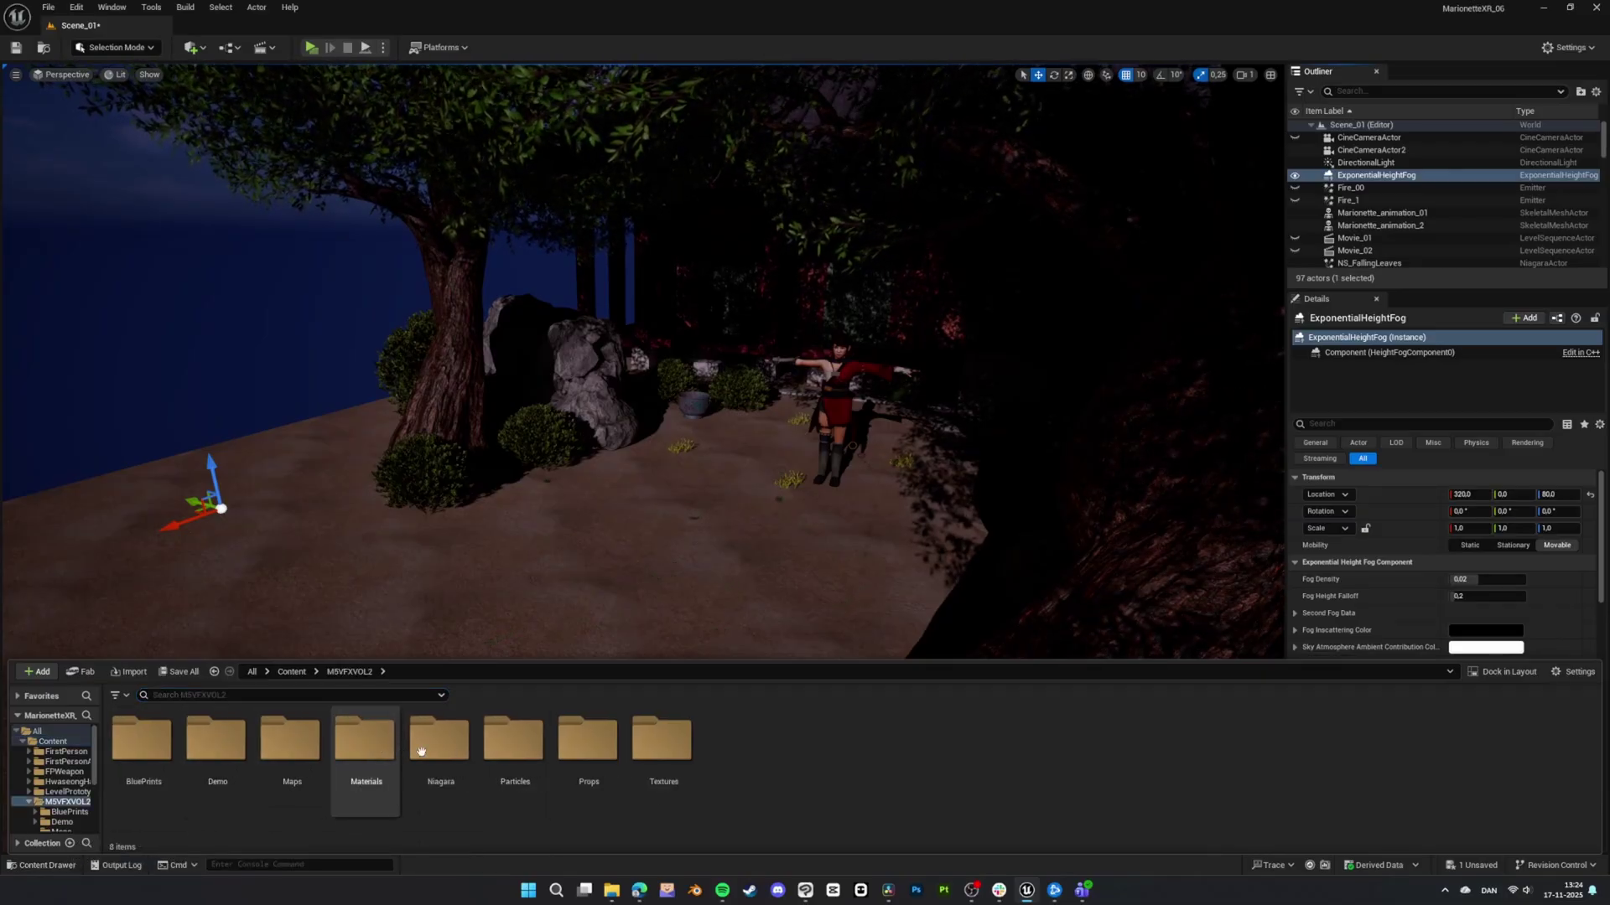
{"action": "double_click", "coordinate": [502, 752]}
{"action": "double_click", "coordinate": [191, 748]}
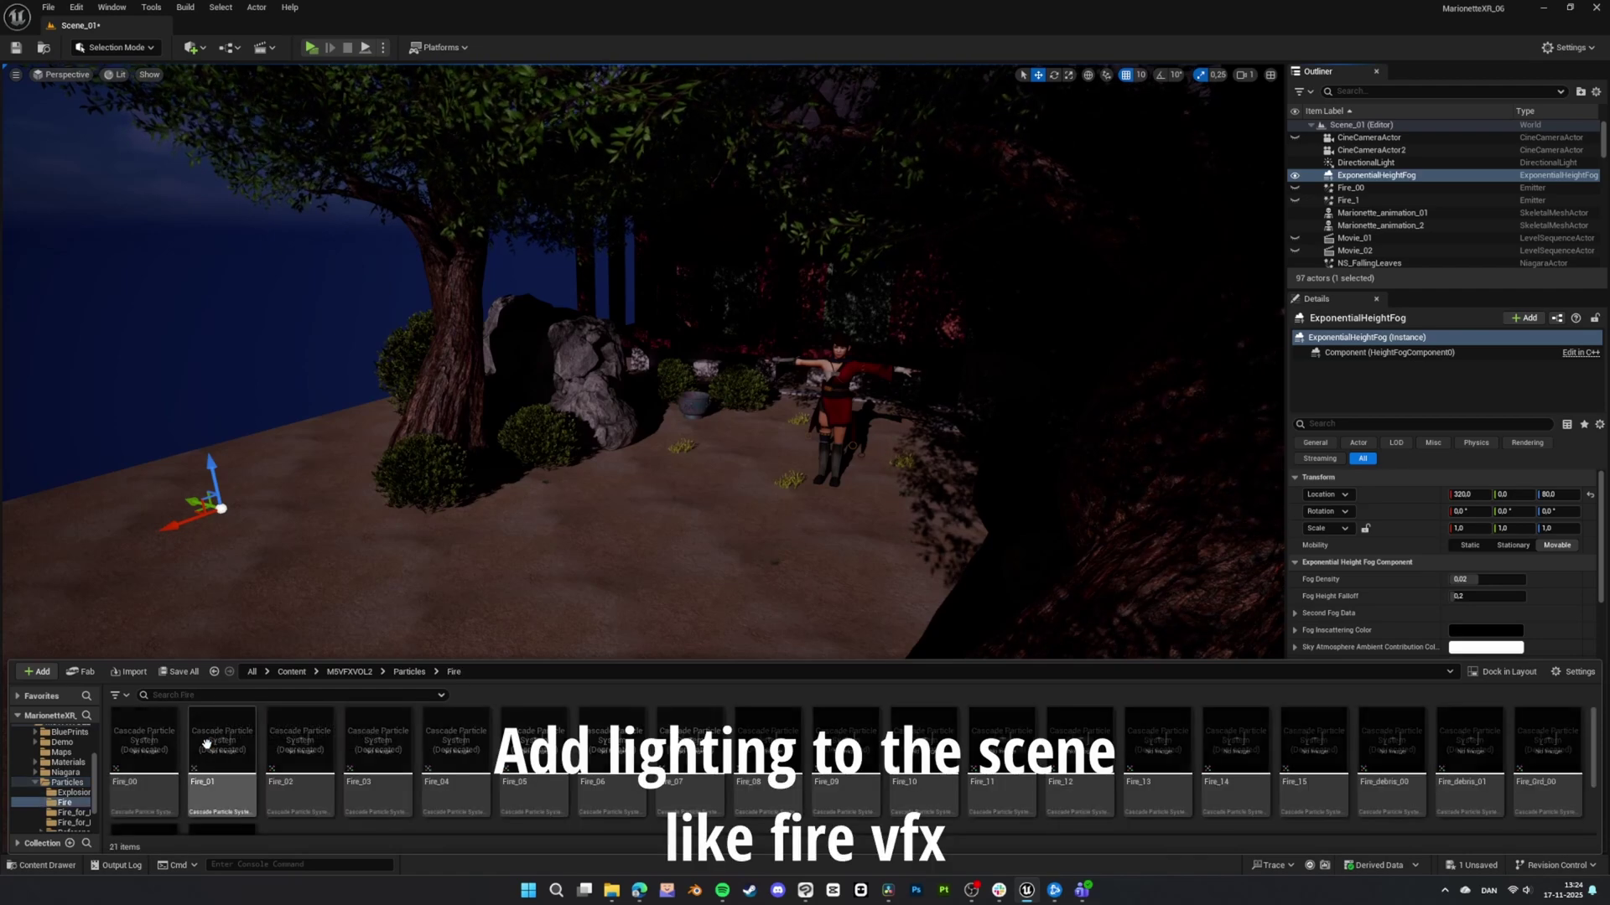
Place the Fire_00 effect with a point light beside it, then hide editor icons.
{"action": "left_click_drag", "start_coordinate": [147, 752], "coordinate": [337, 260]}
{"action": "left_click", "coordinate": [194, 49]}
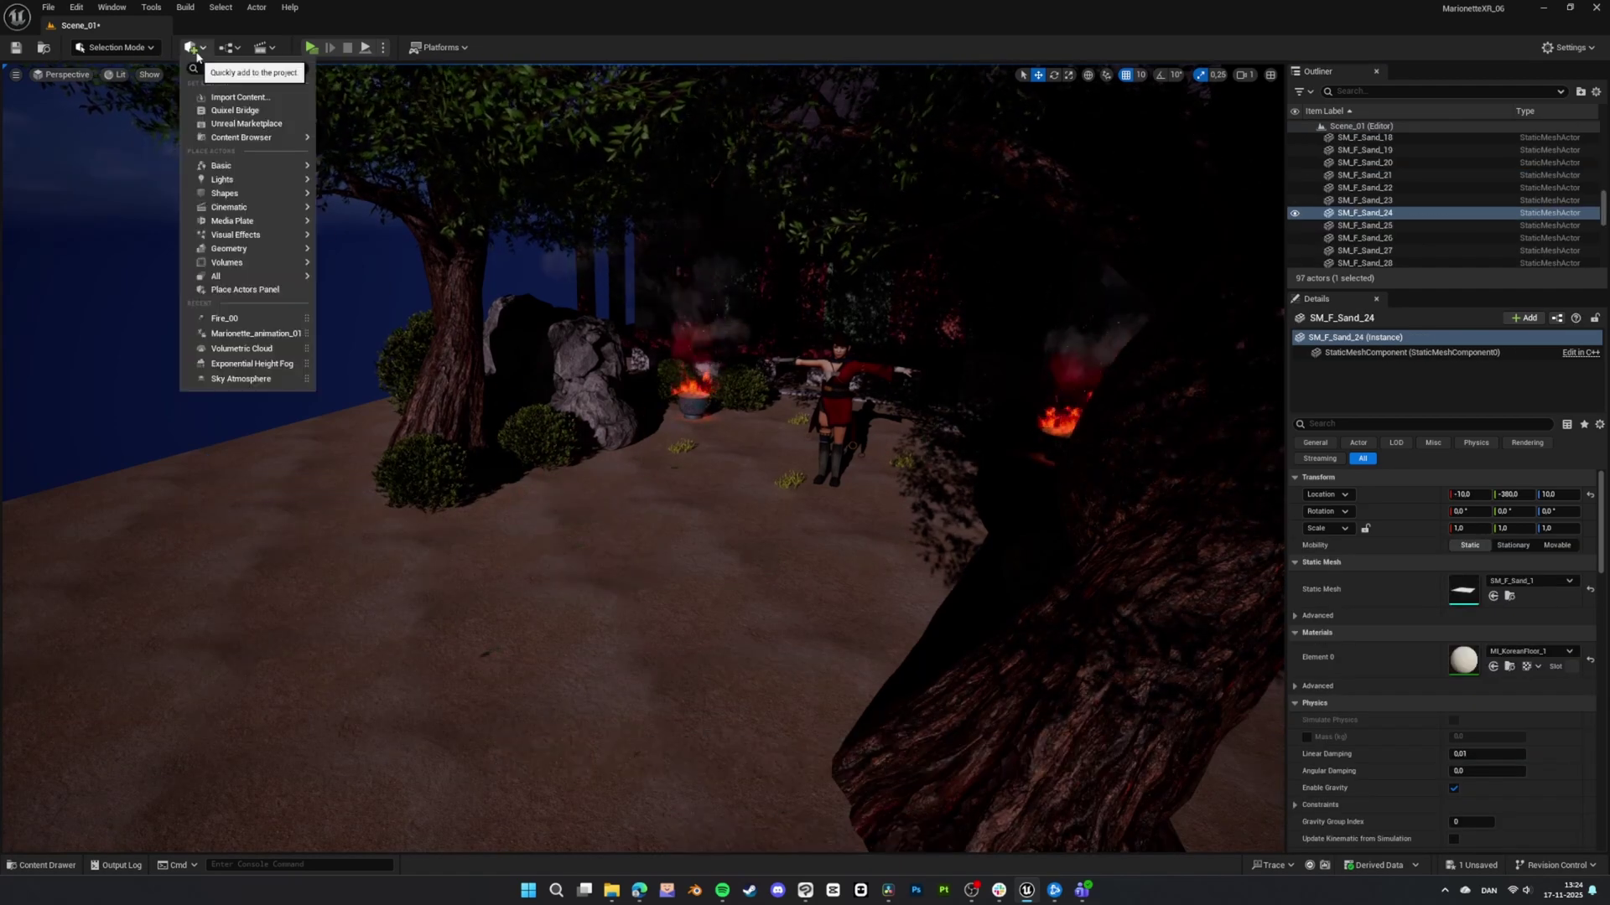
{"action": "mouse_move", "coordinate": [237, 181]}
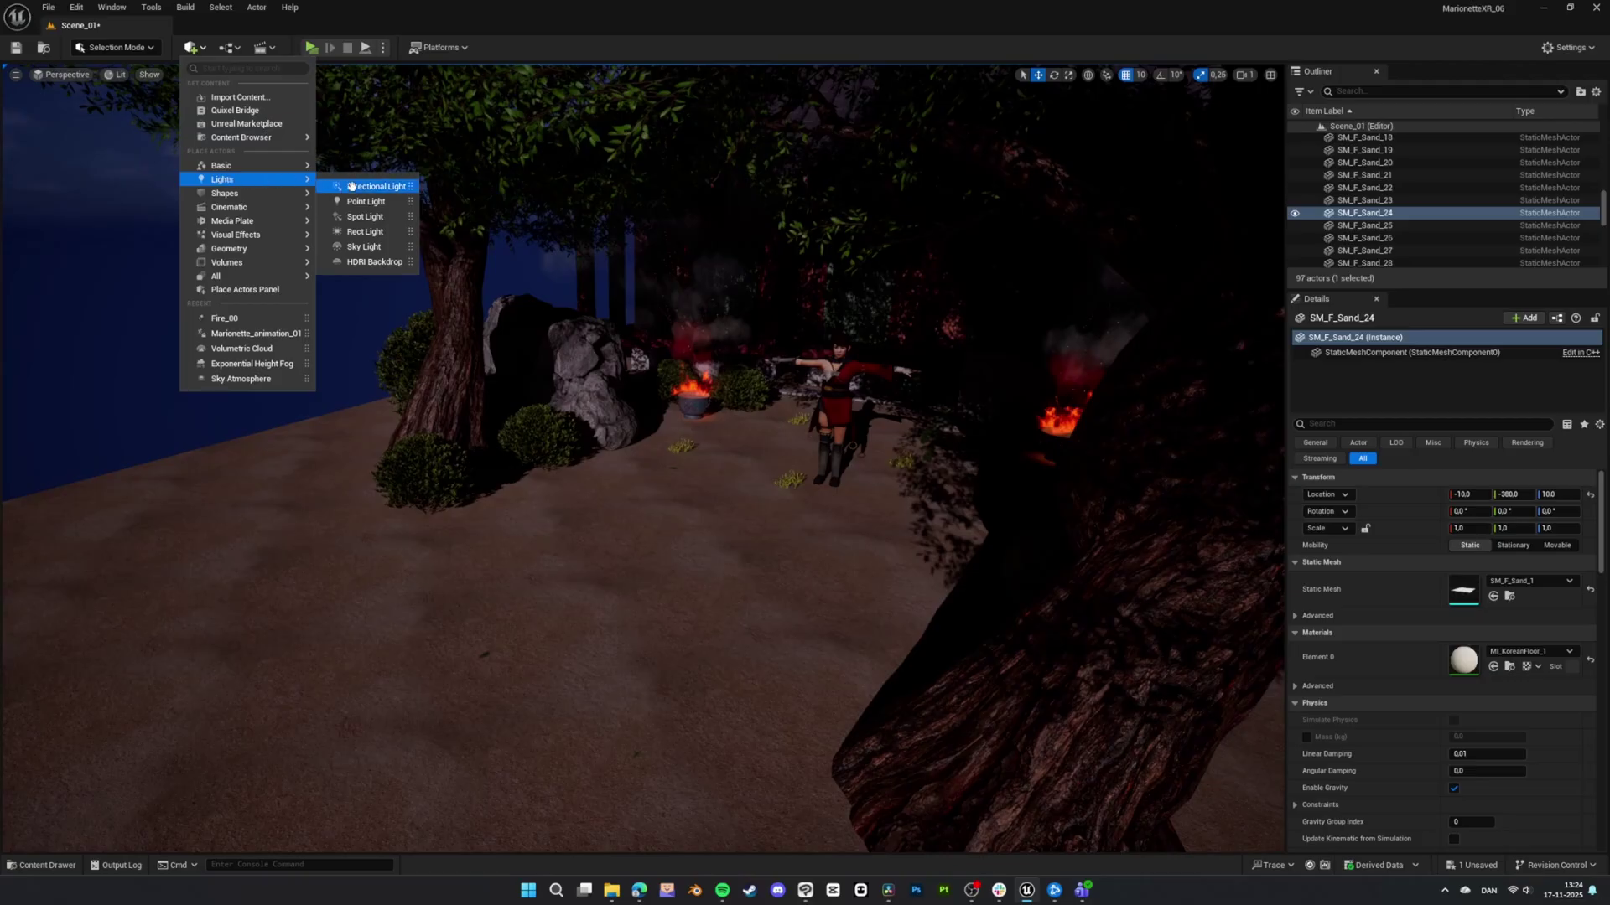
{"action": "left_click_drag", "start_coordinate": [386, 205], "coordinate": [712, 446]}
{"action": "key", "text": "Escape"}
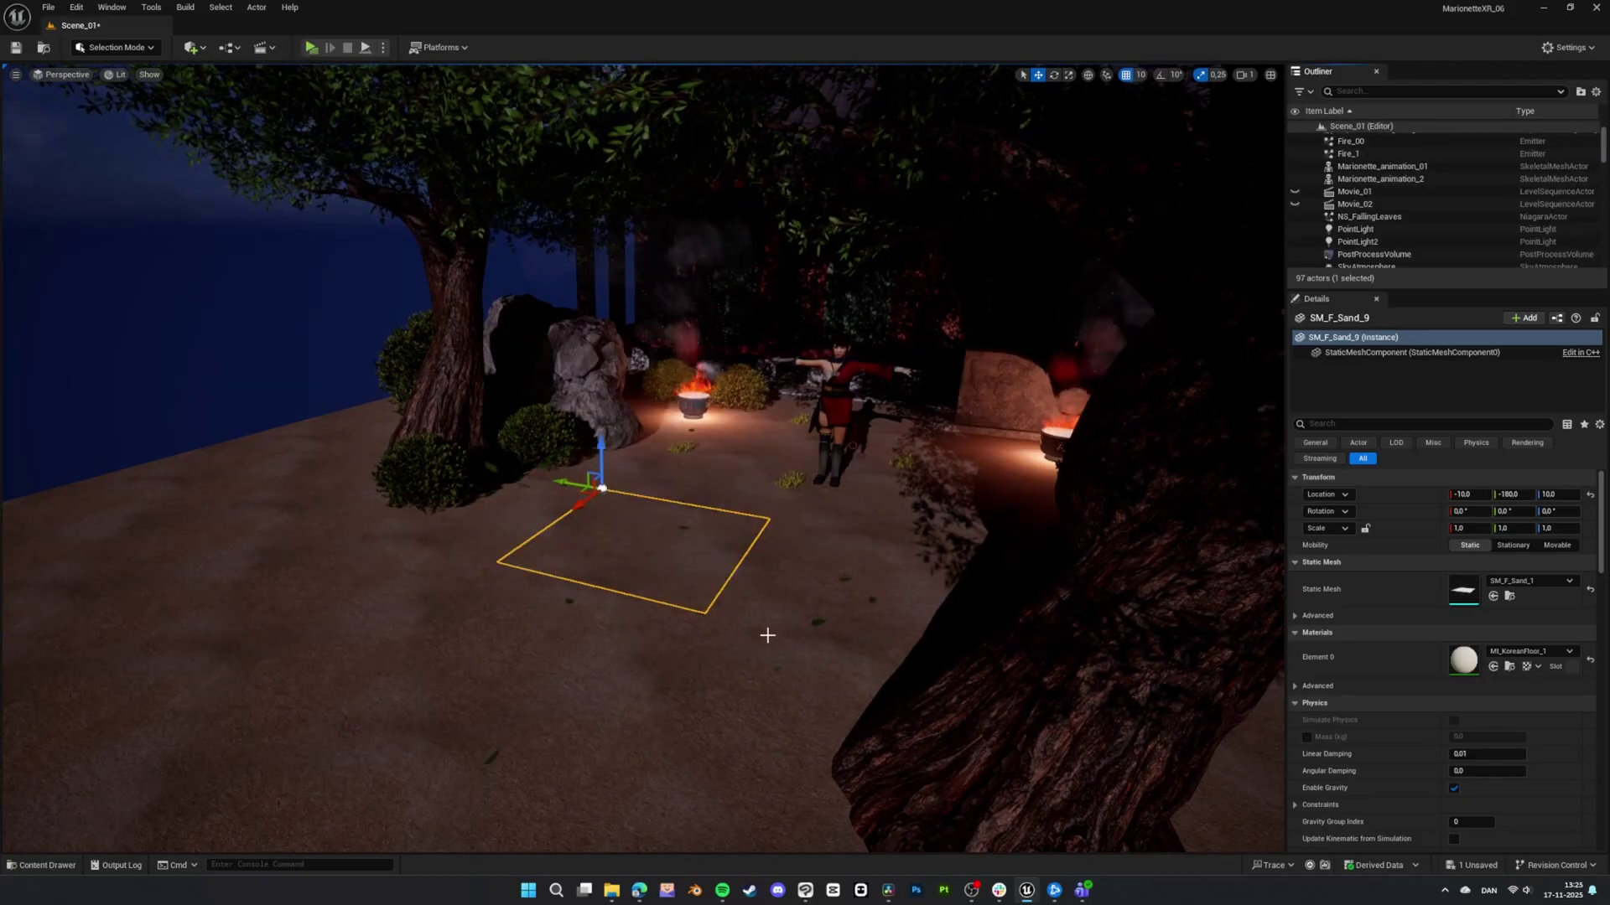
{"action": "left_click", "coordinate": [765, 637]}
{"action": "key", "text": "g"}
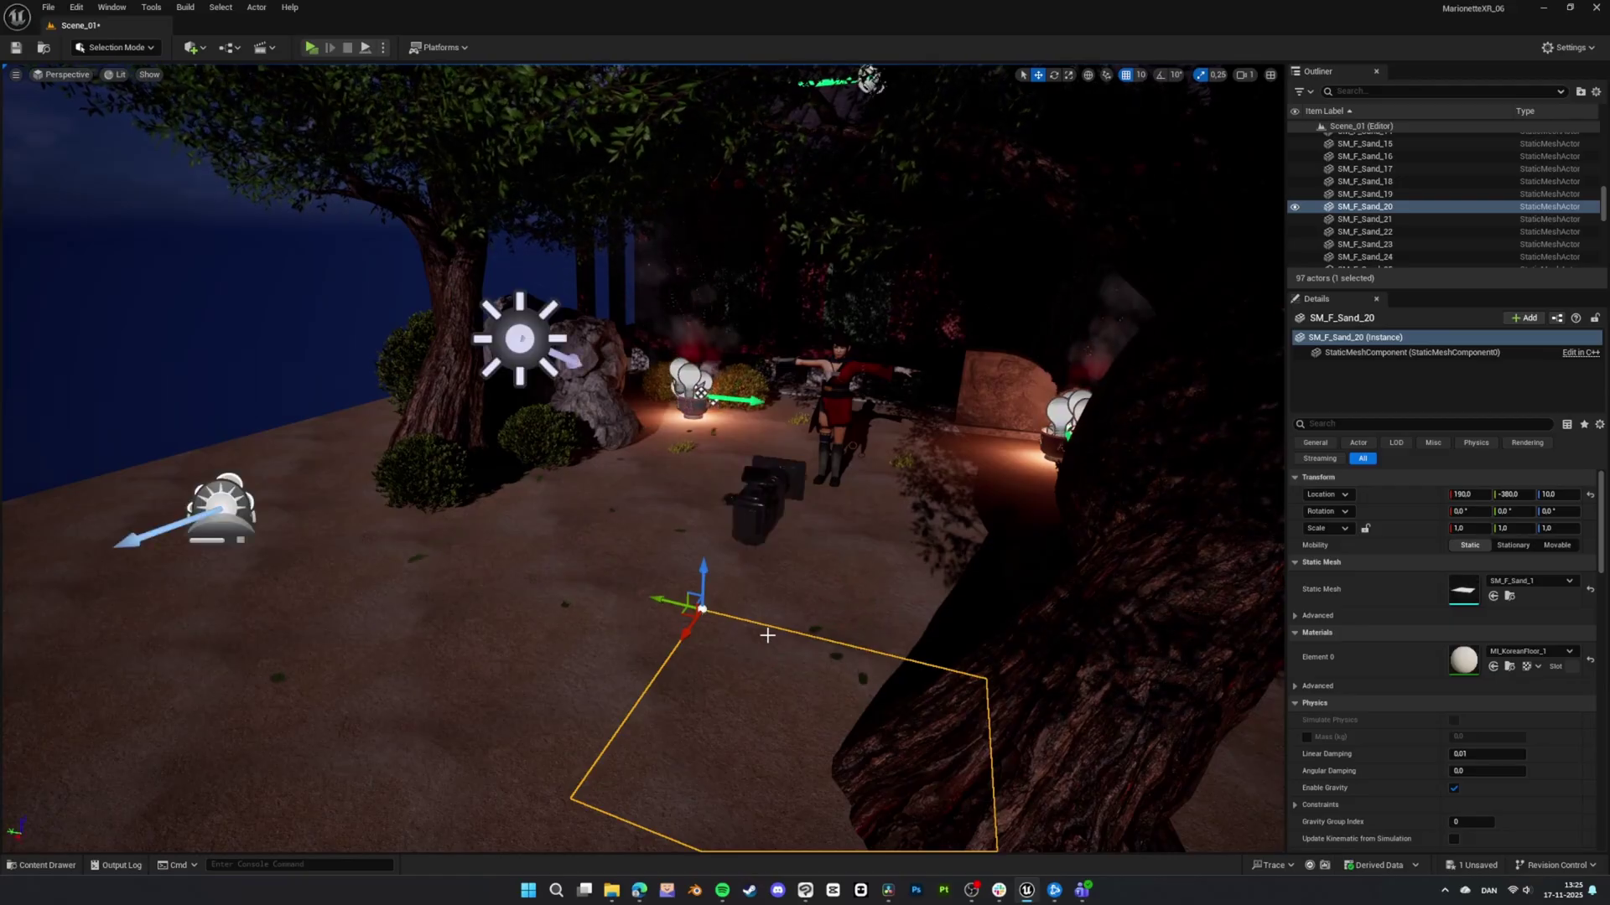